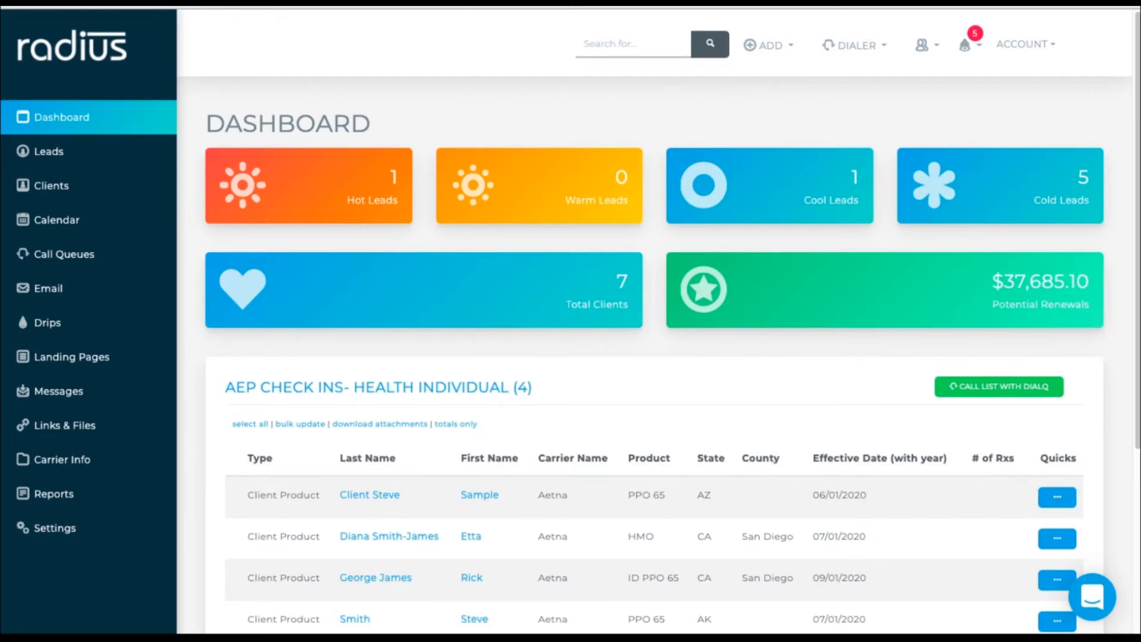
Add an account tag named "AEP- Not Yet Selected" in the account settings.
click(69, 529)
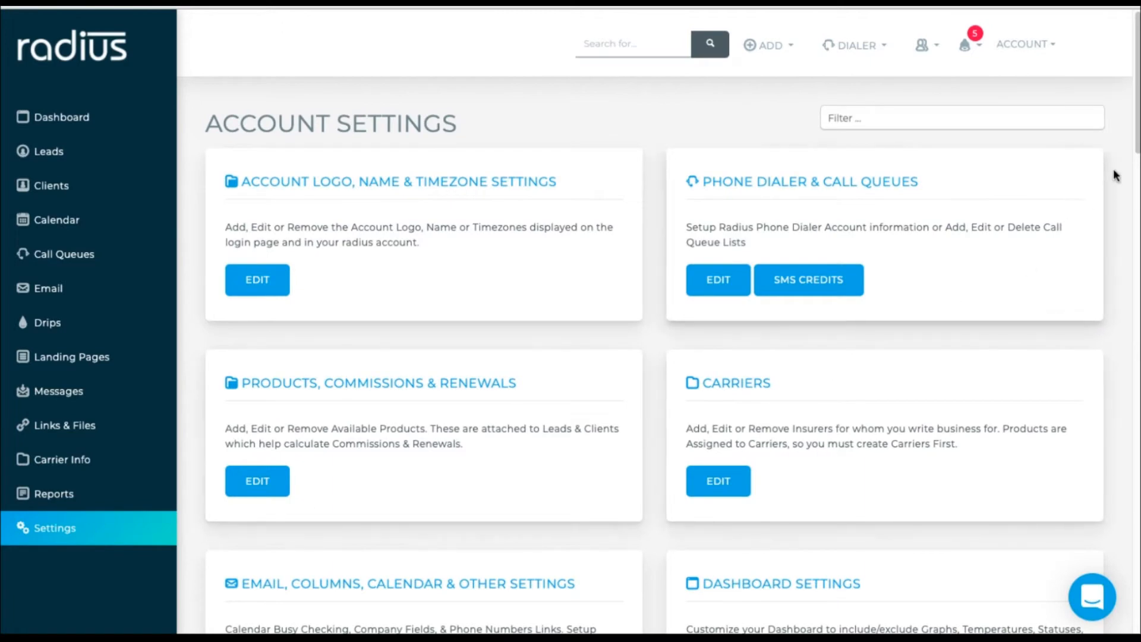
drag(1134, 153, 1095, 453)
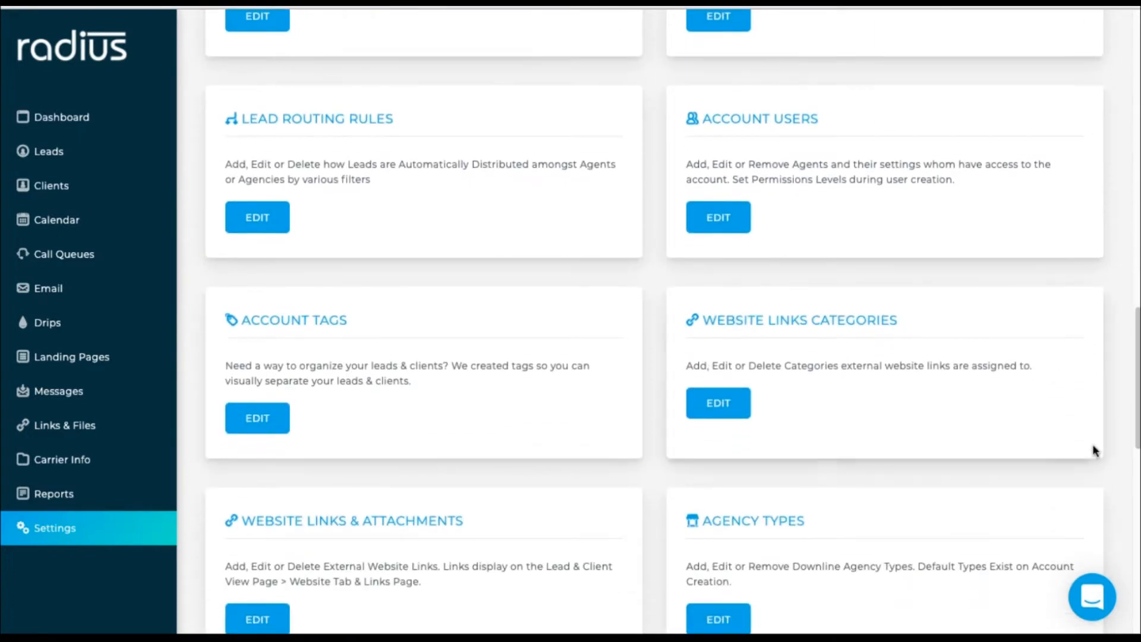
click(270, 420)
click(934, 209)
text(AEP)
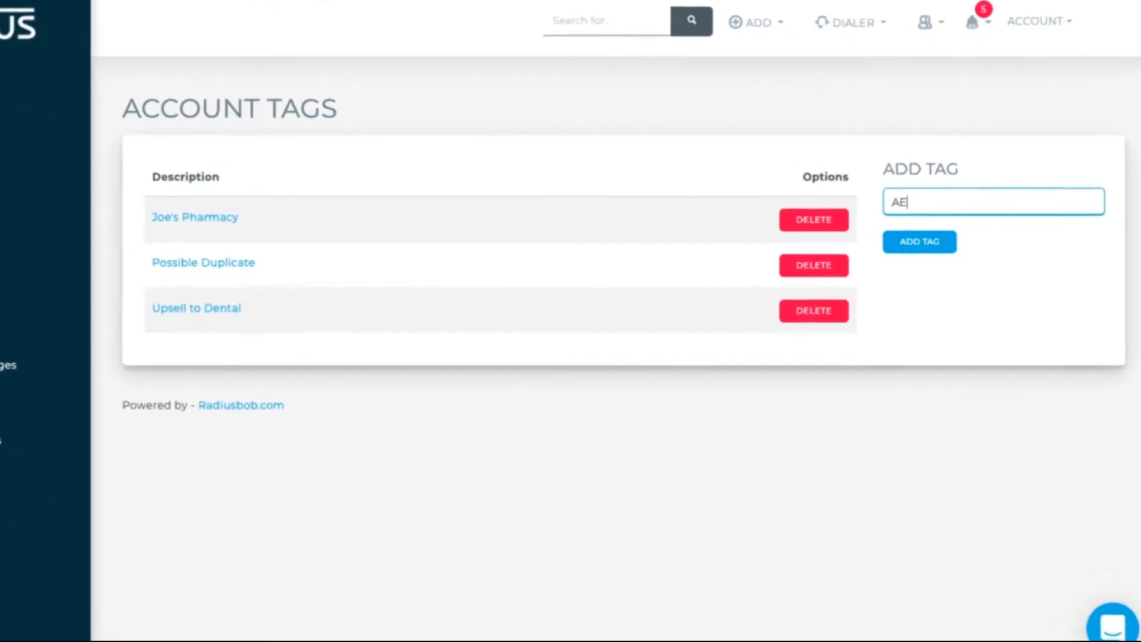
text(- N)
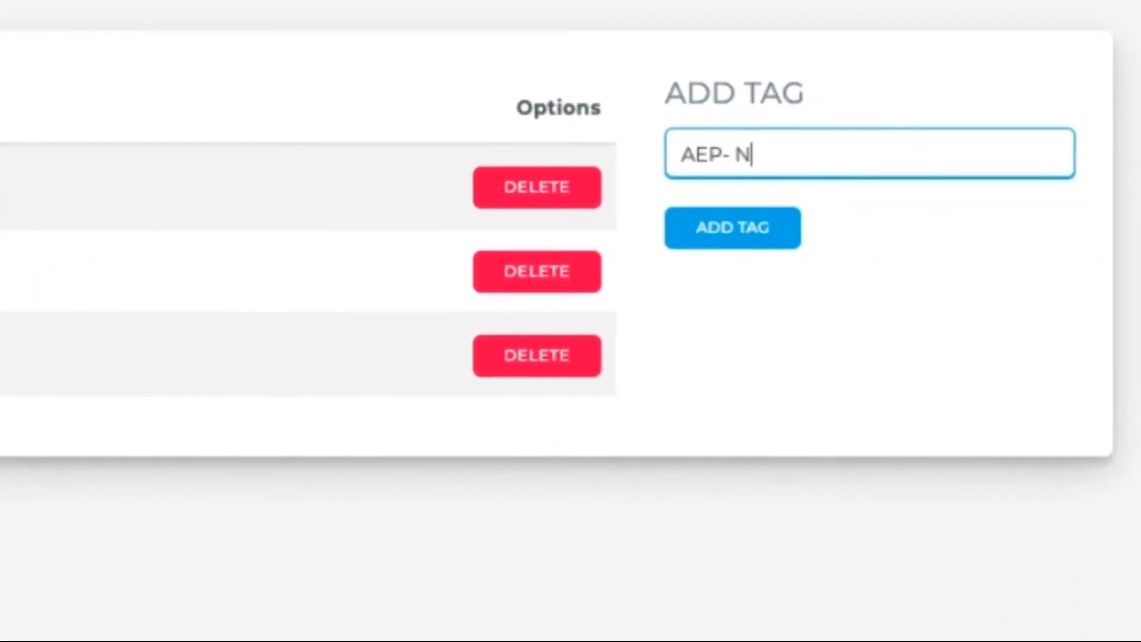
text(ot Yet Selected)
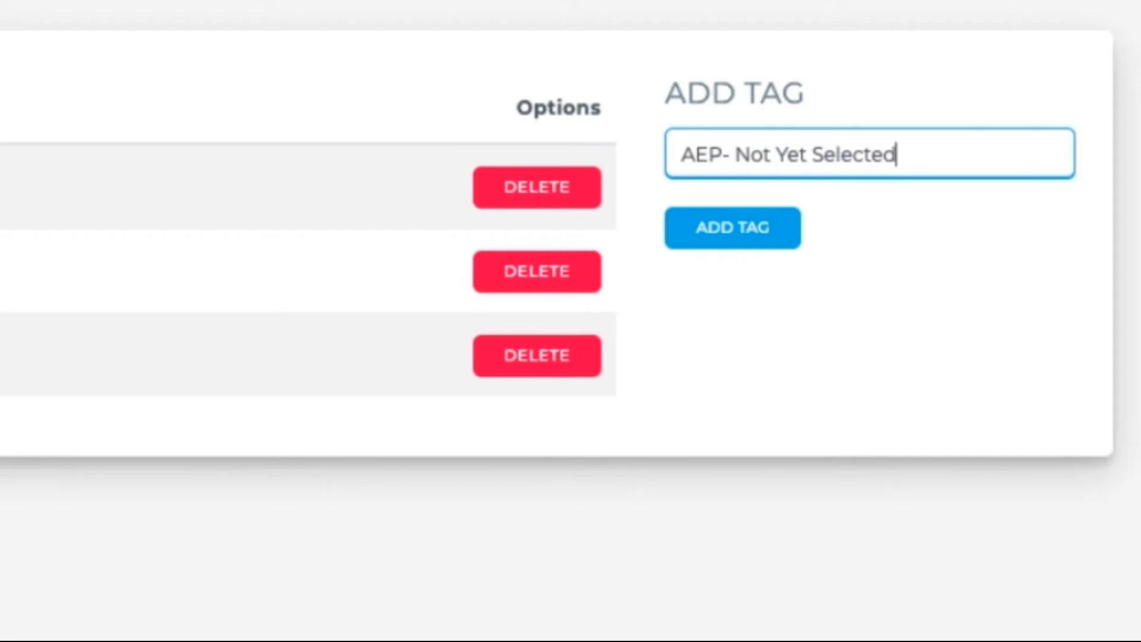
click(747, 224)
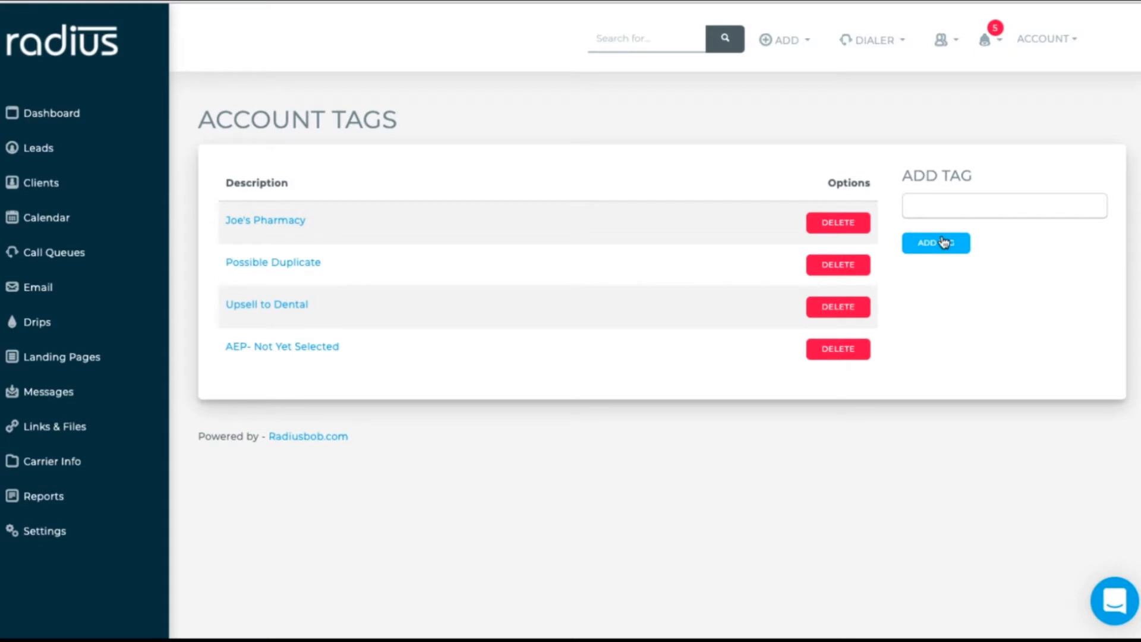
Fill in a new call queue in the phone dialer settings with description "AEP- Client Check Ins" and sort order 10.
click(78, 532)
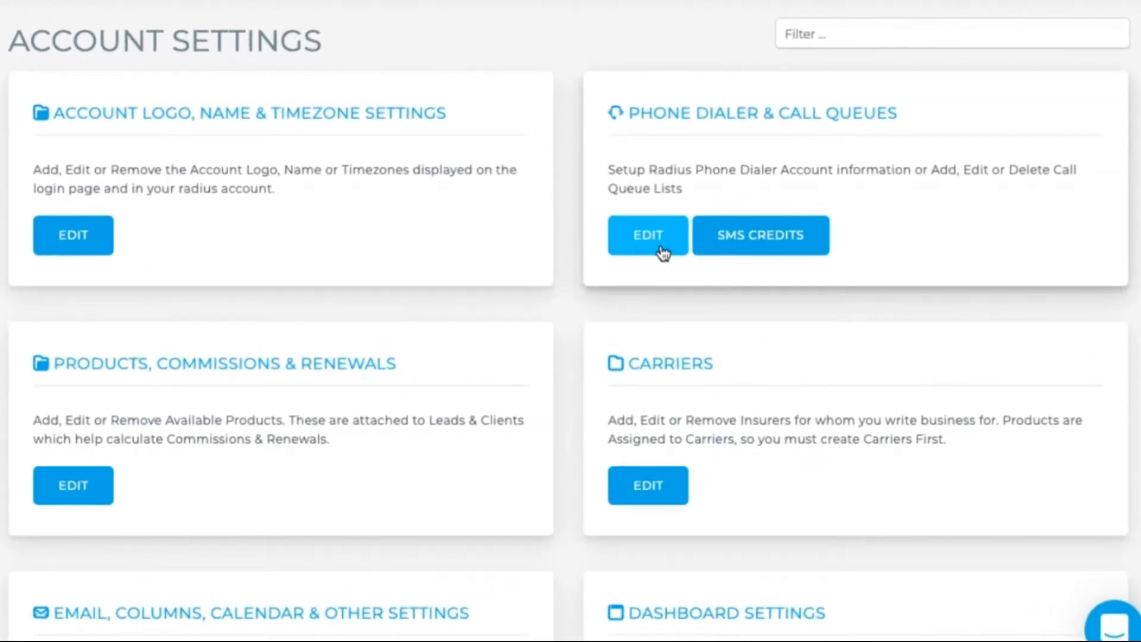
click(660, 250)
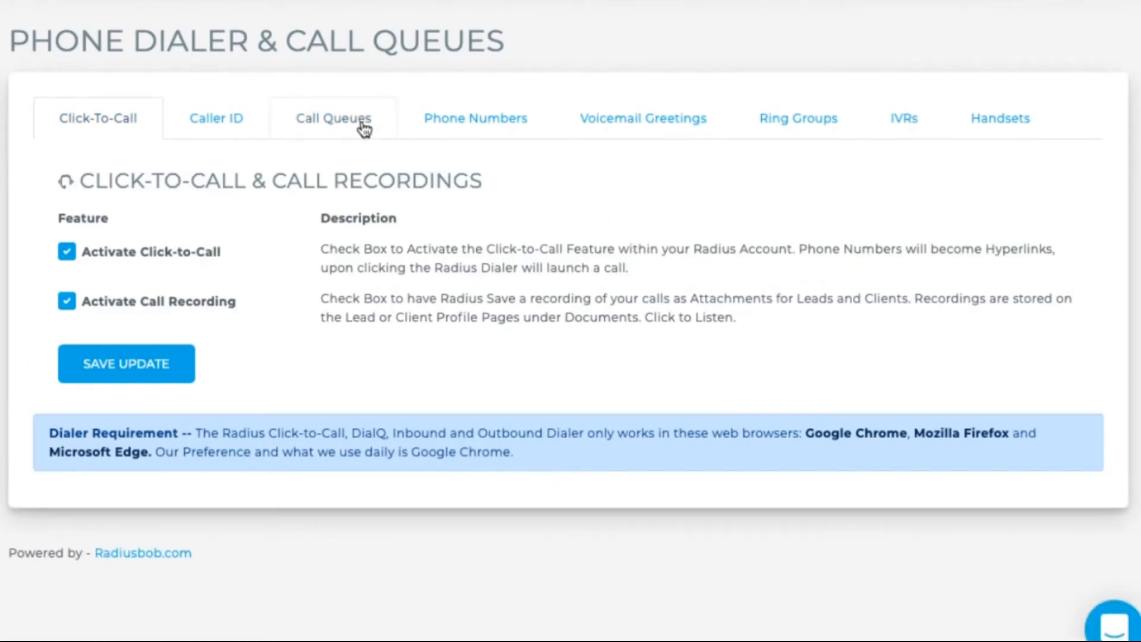
click(361, 123)
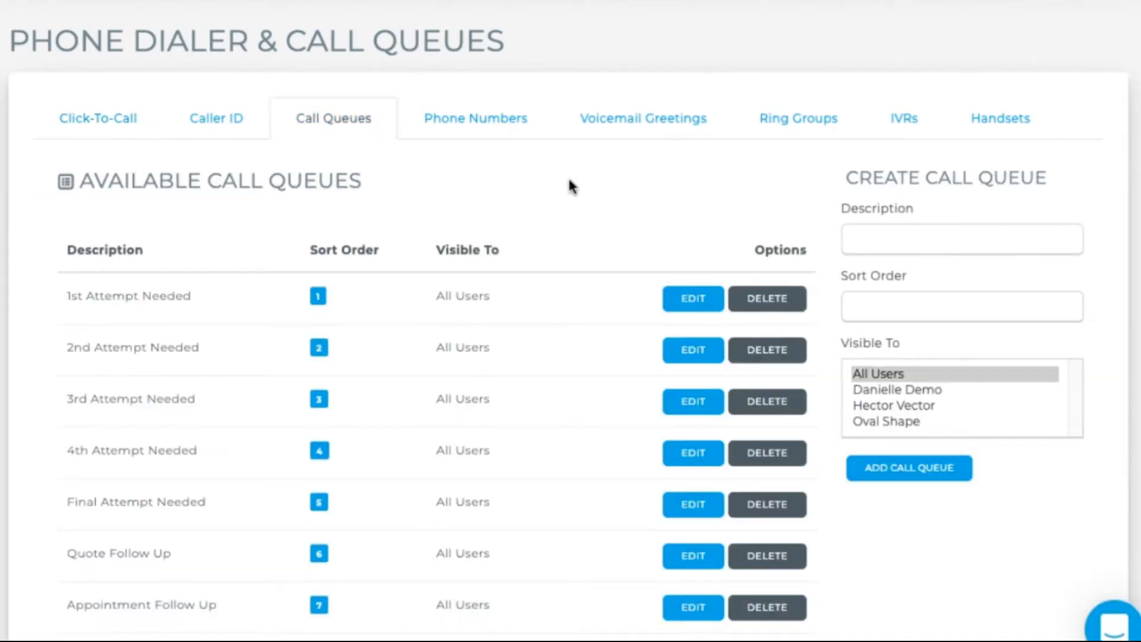
click(922, 240)
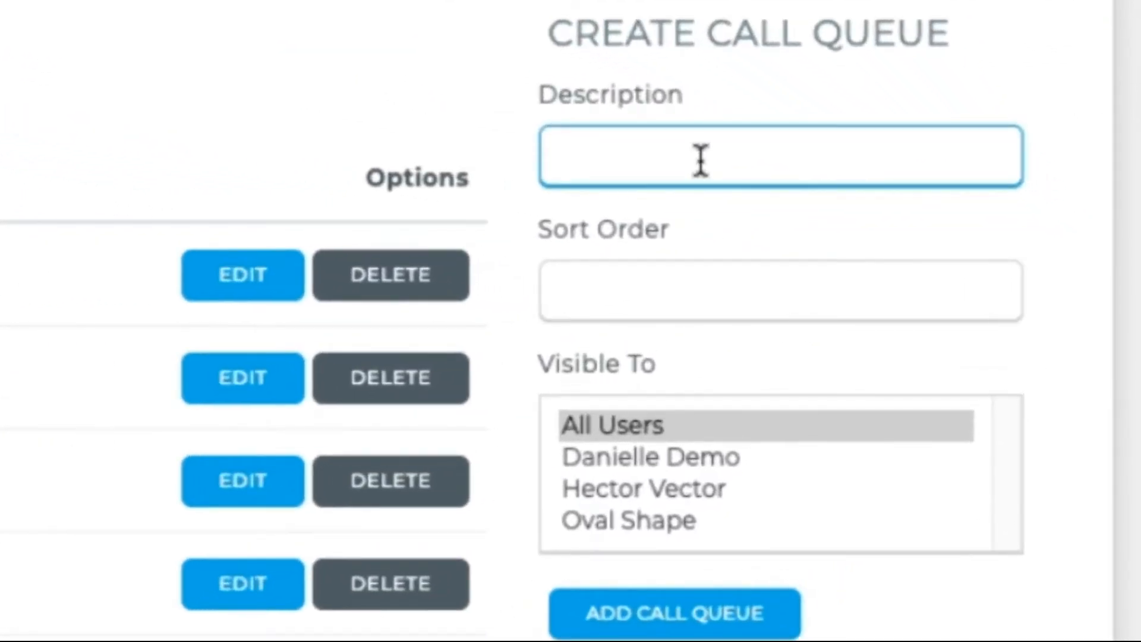
text(AEP)
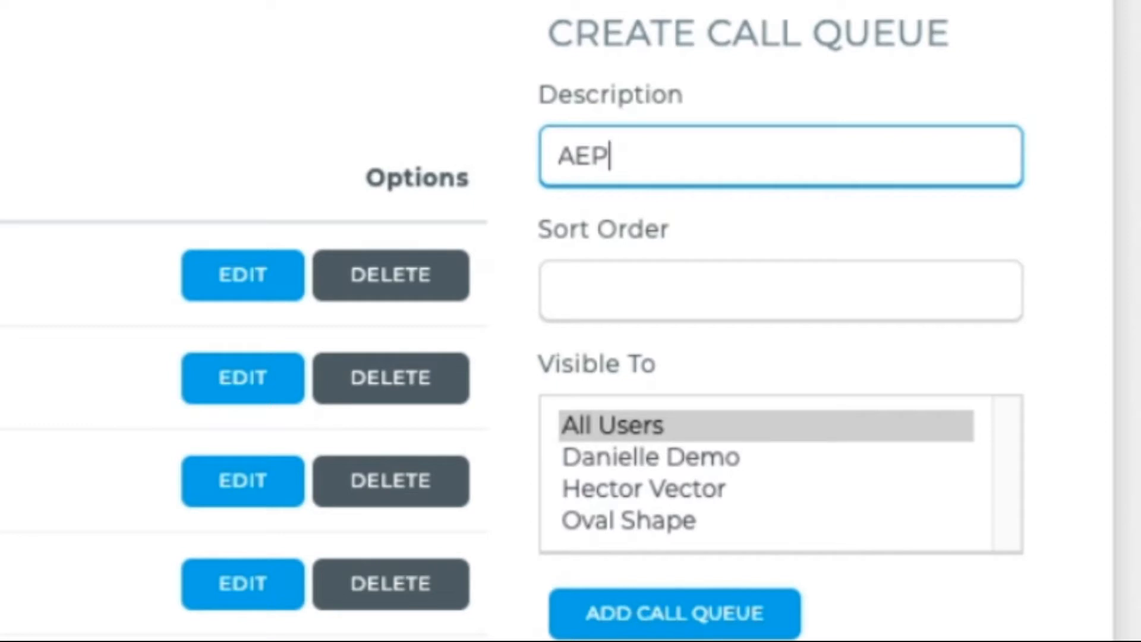
text(- Client Check Ins)
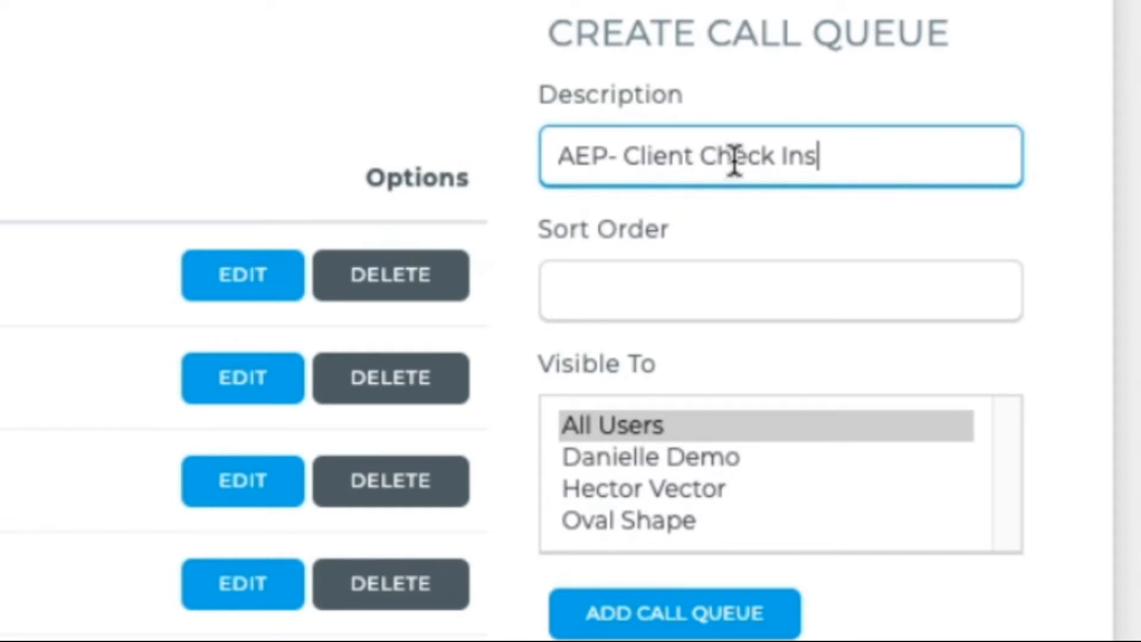
click(807, 285)
text(10)
click(774, 421)
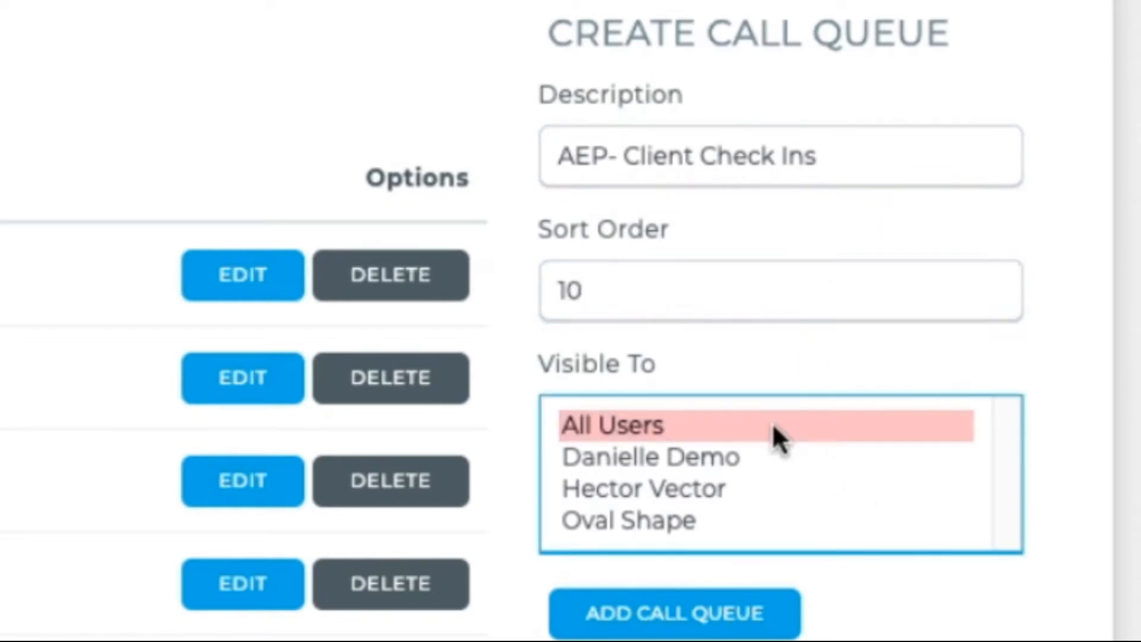
click(721, 456)
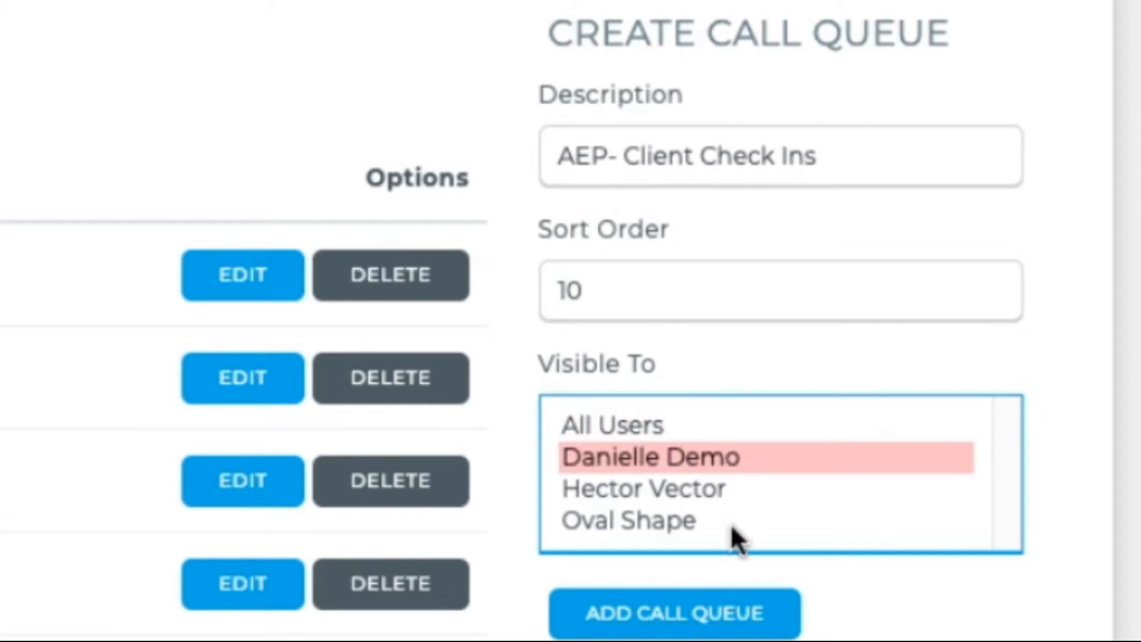
ctrl+click(702, 522)
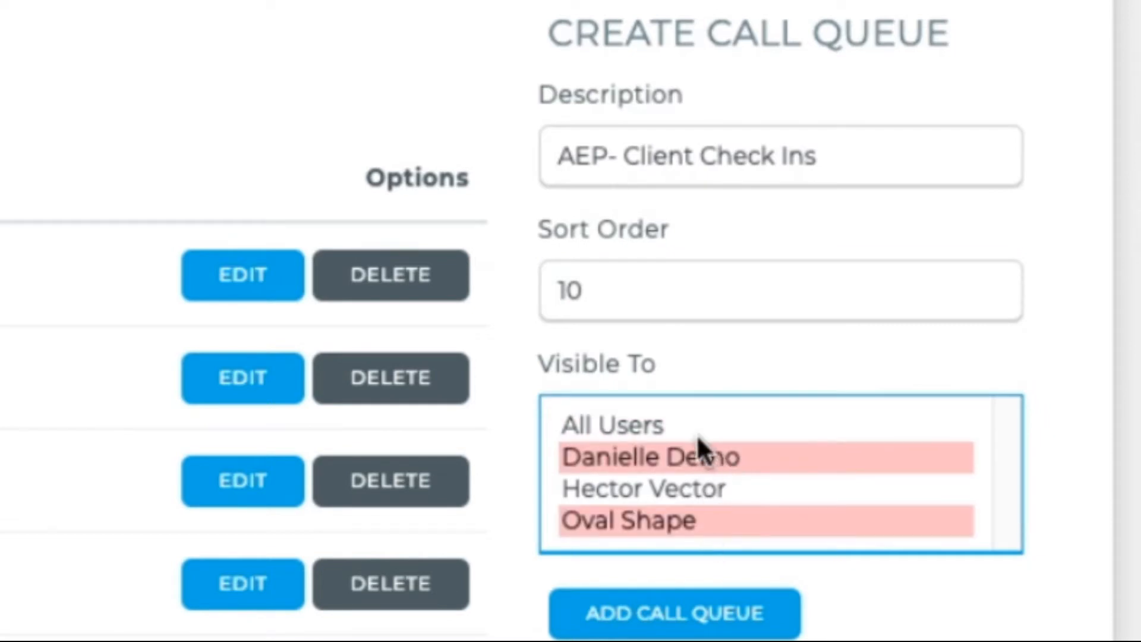
Make the new call queue visible to All Users and add it to the available queues.
click(677, 426)
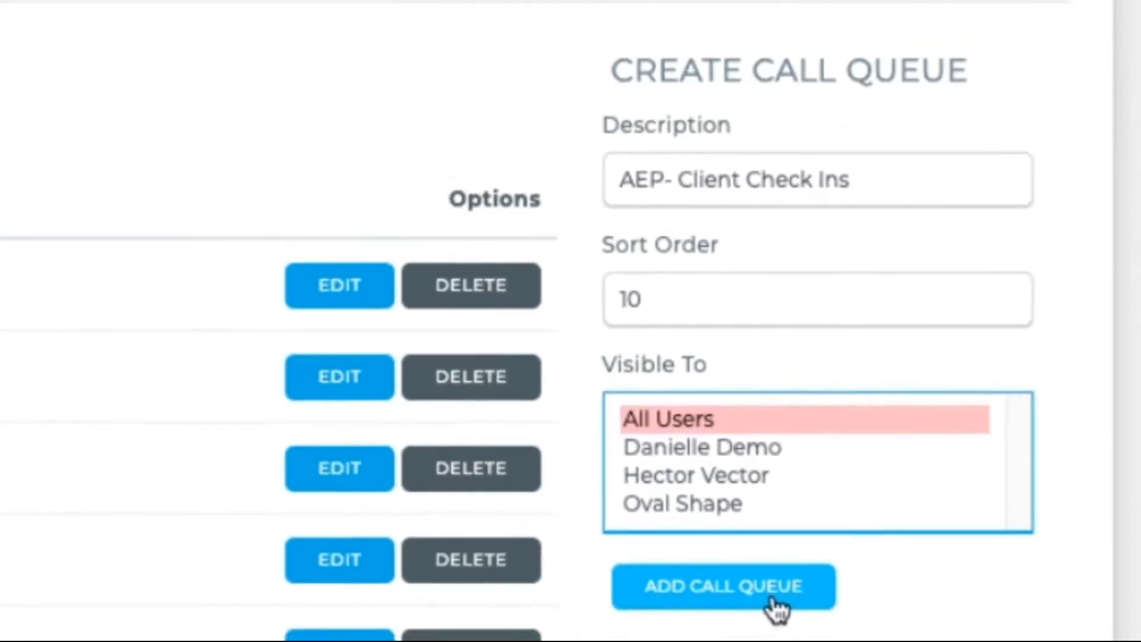
click(731, 629)
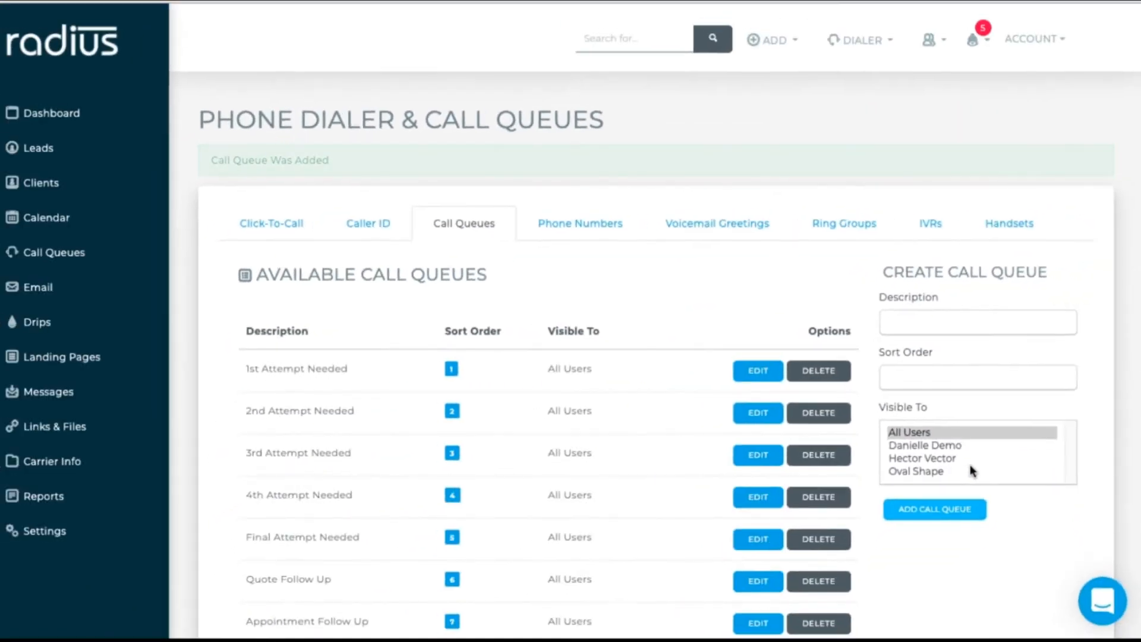
scroll(594, 476, down, 5)
Start a new automated workflow named "Client- AEP Check Ins" and apply it to clients.
click(63, 532)
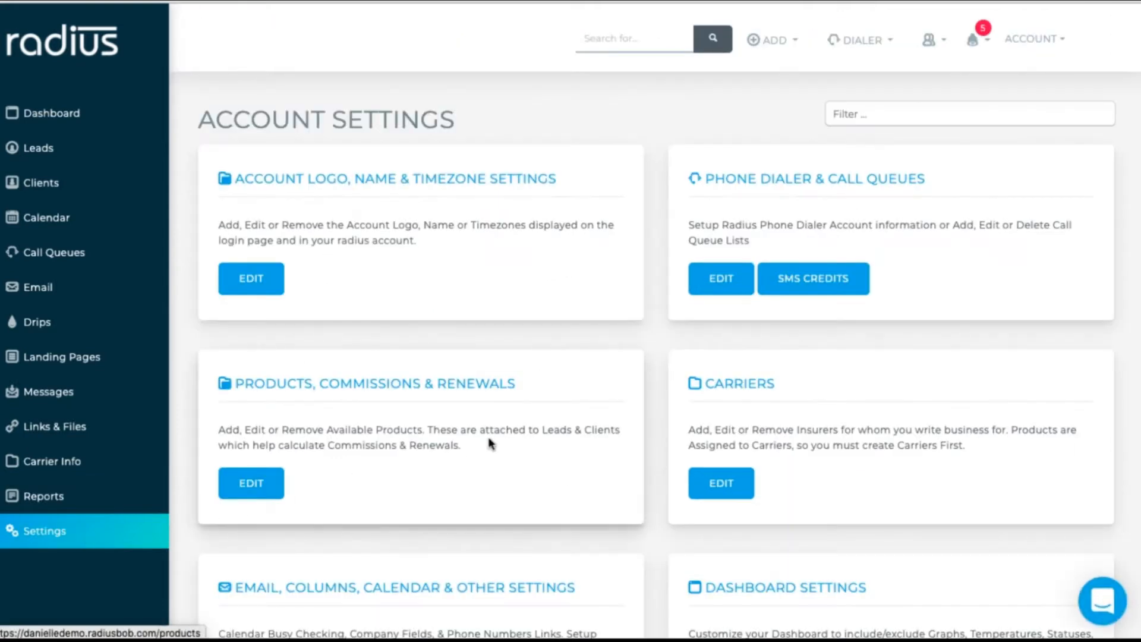
scroll(1135, 244, down, 4)
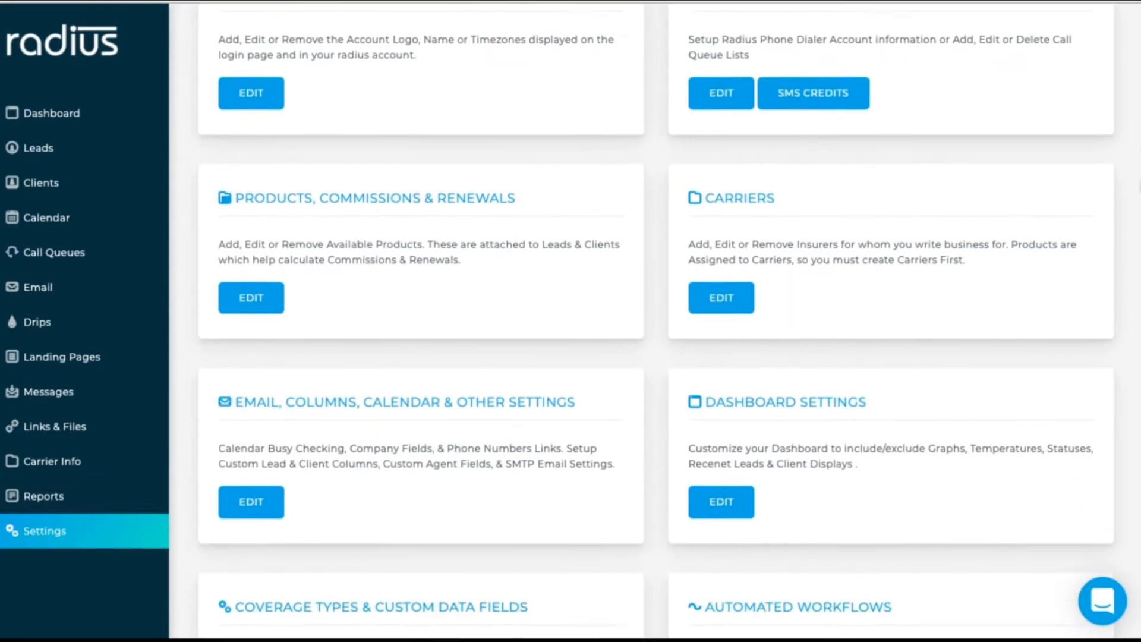
scroll(1132, 246, down, 1)
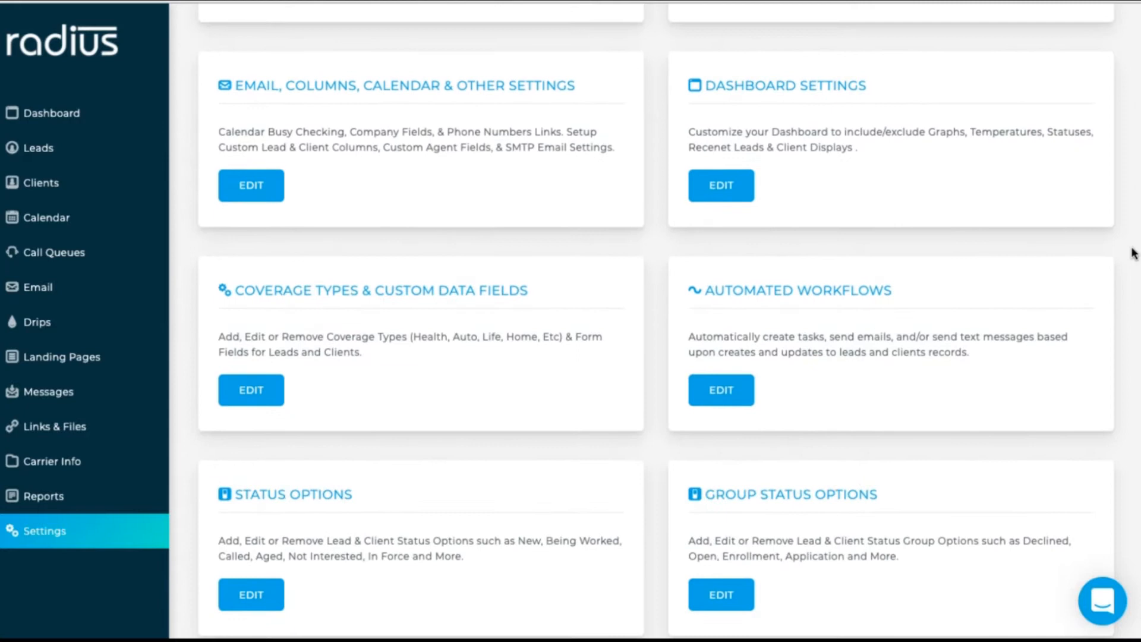
click(742, 394)
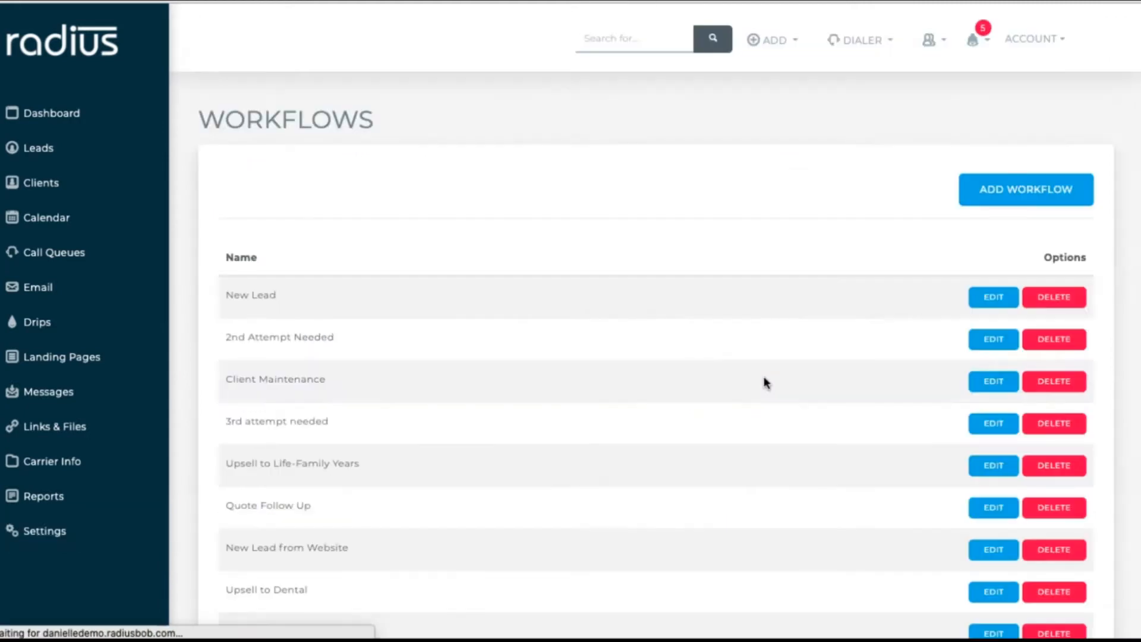
click(1026, 190)
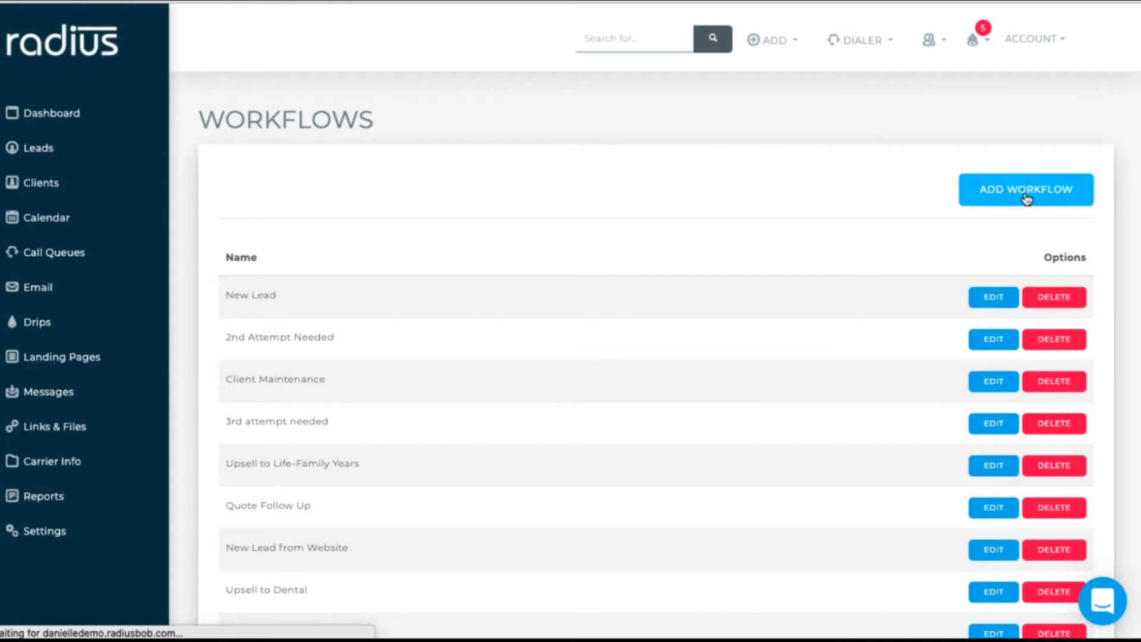
click(523, 238)
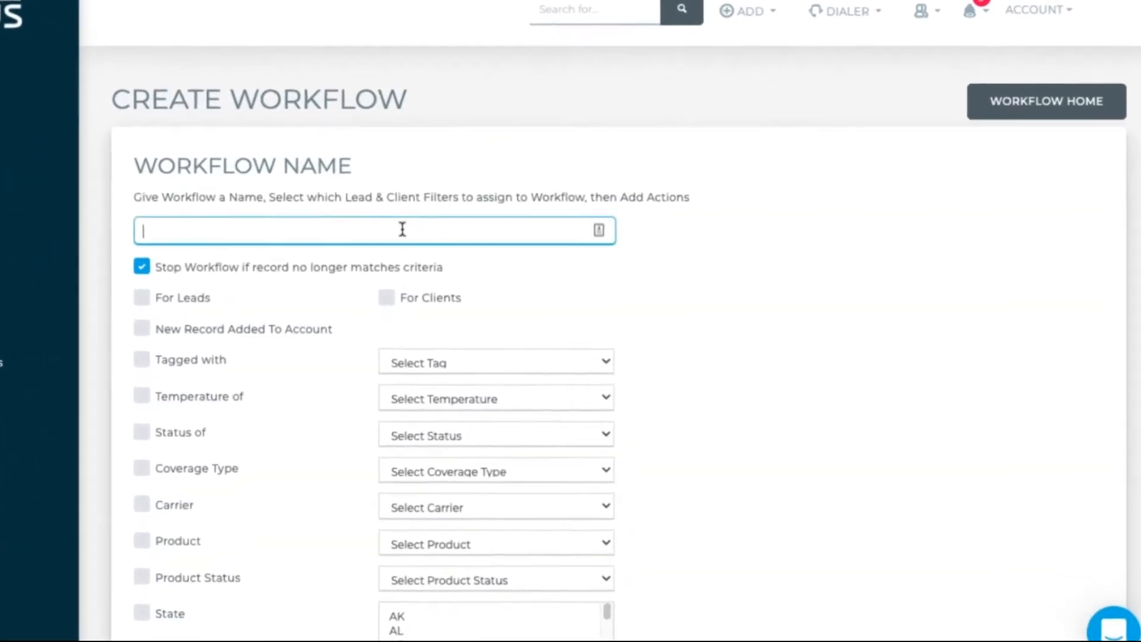
text(Cl)
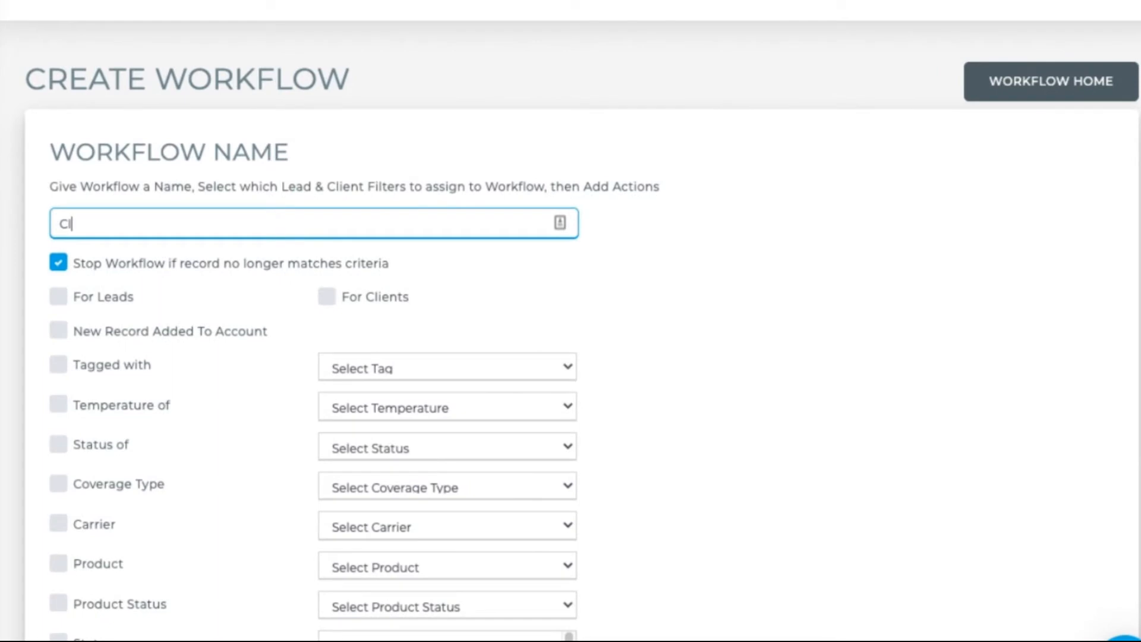
text(ient- AEP Check Ins)
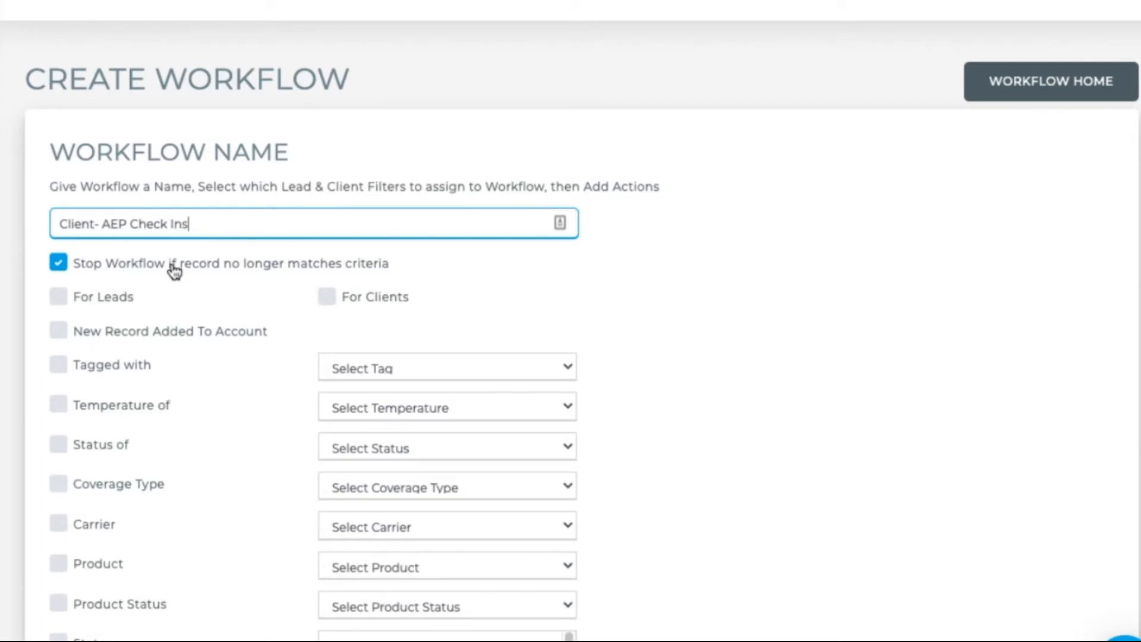
click(328, 300)
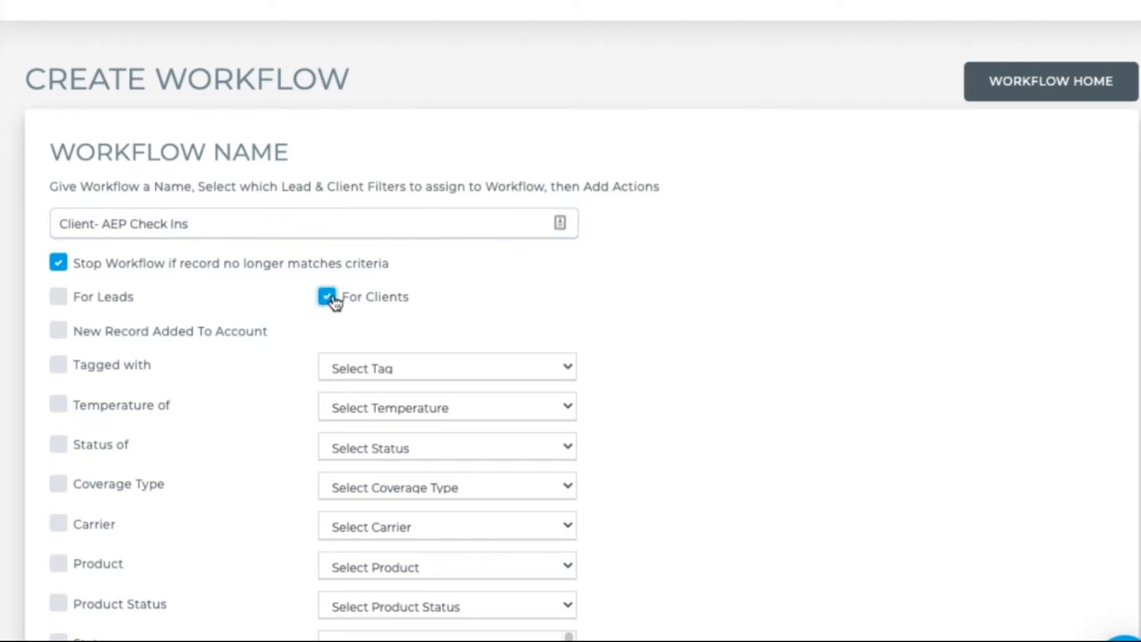
Restrict the workflow to records tagged with "AEP- Not Yet Selected" and save the workflow.
scroll(331, 305, down, 3)
scroll(599, 166, down, 1)
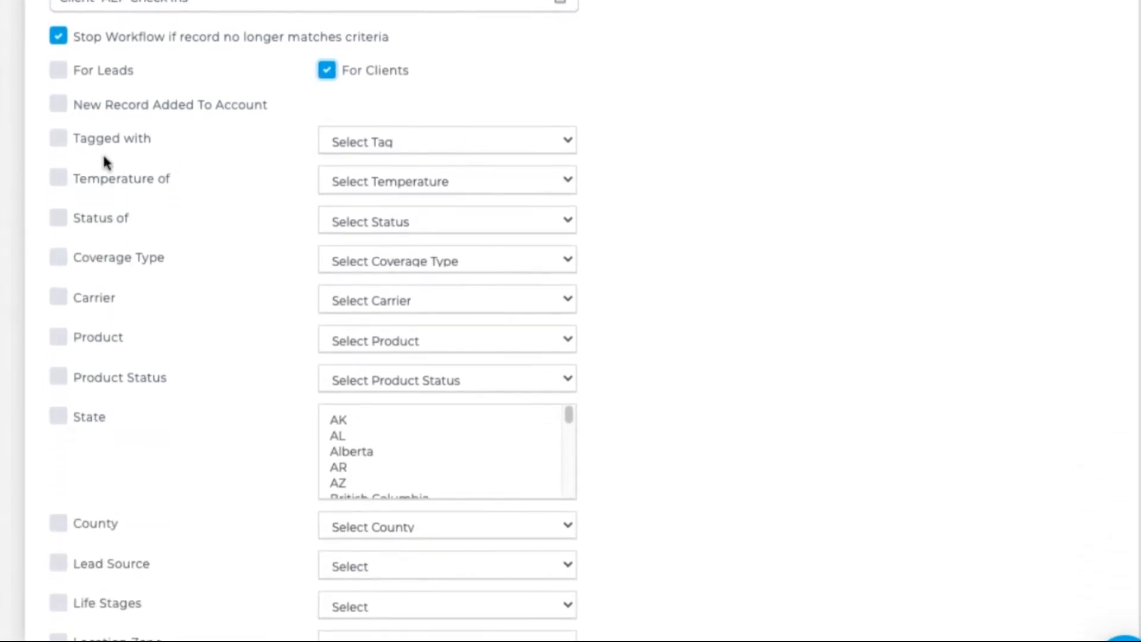
click(65, 145)
click(461, 147)
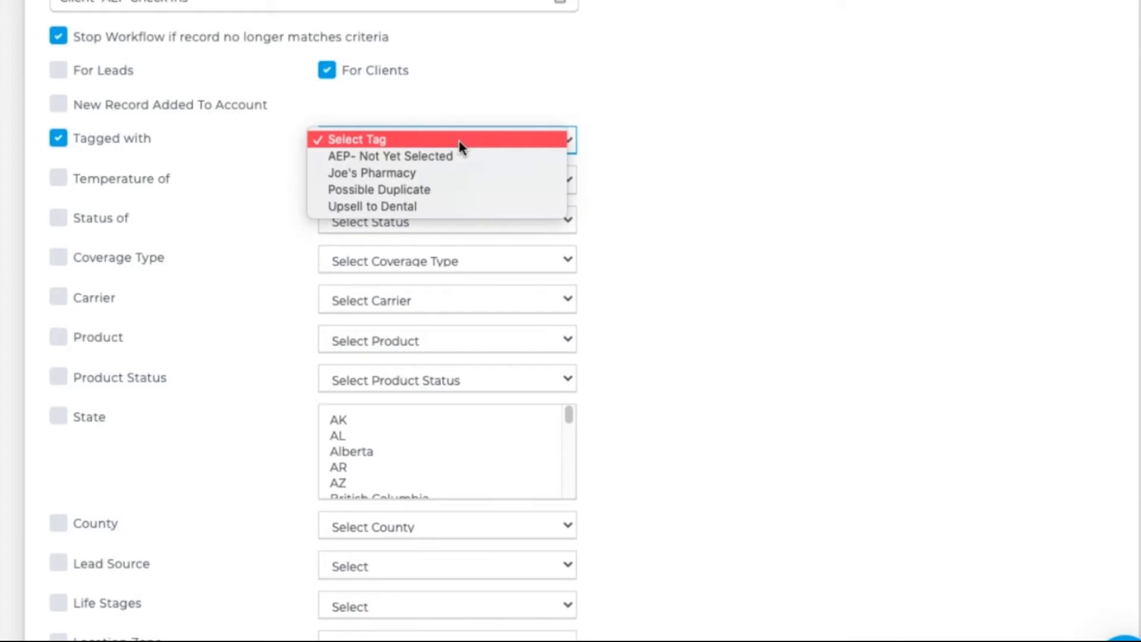
click(459, 157)
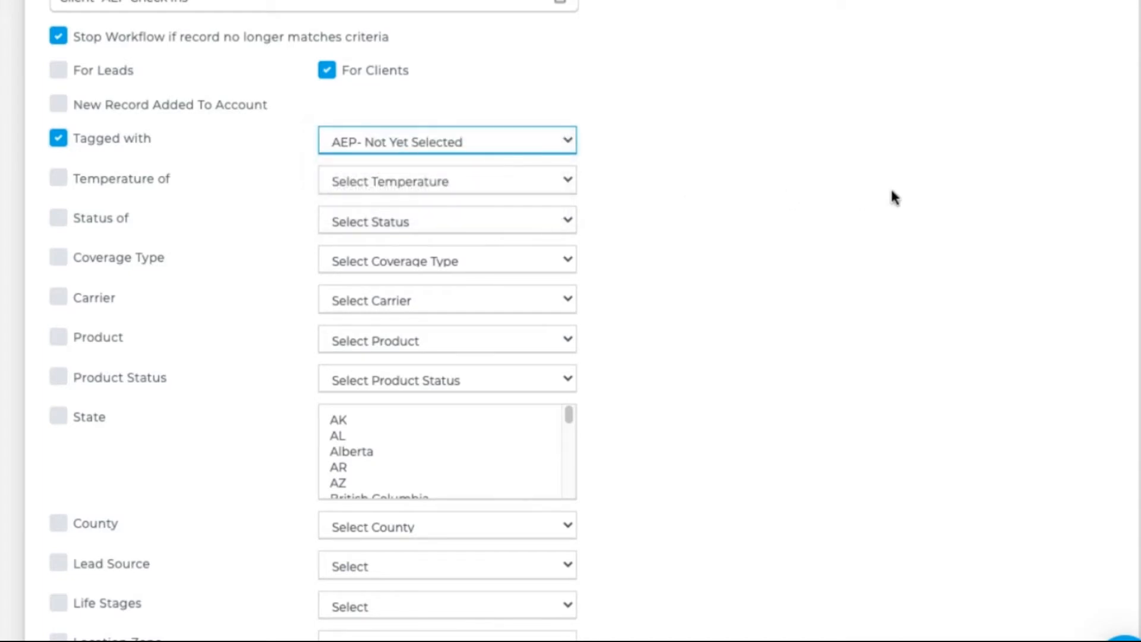
scroll(1135, 377, down, 7)
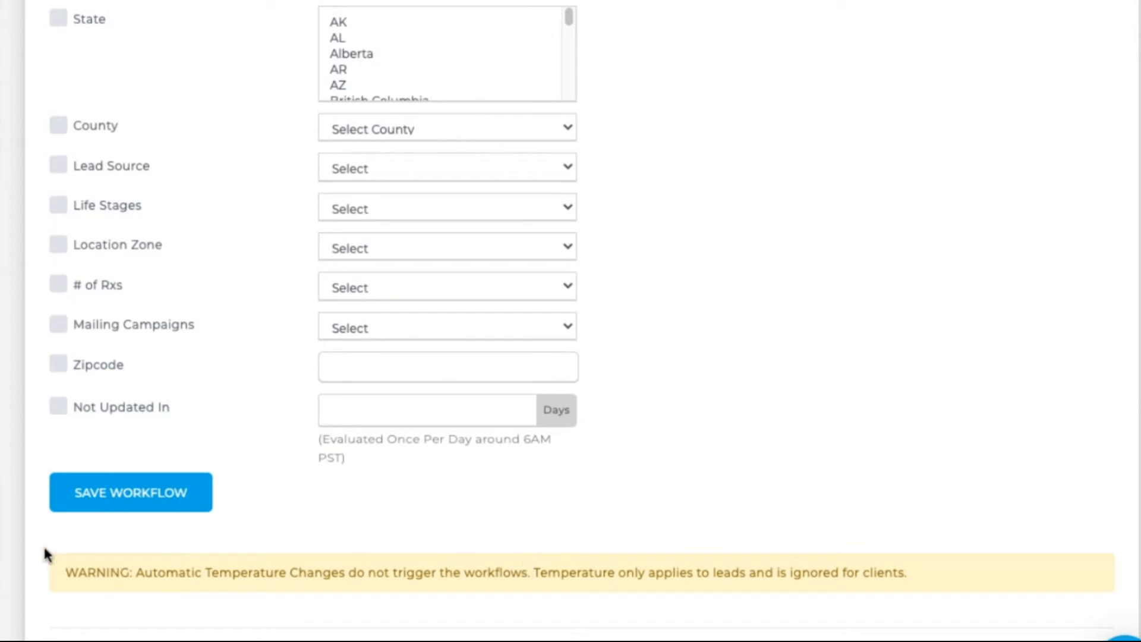
click(98, 508)
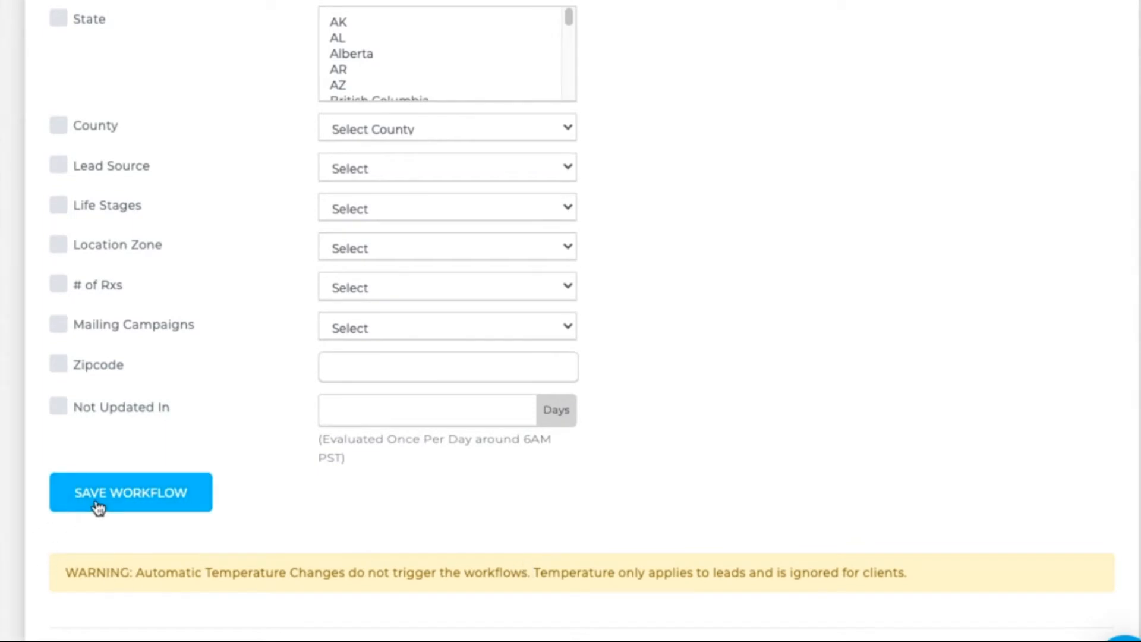
click(98, 508)
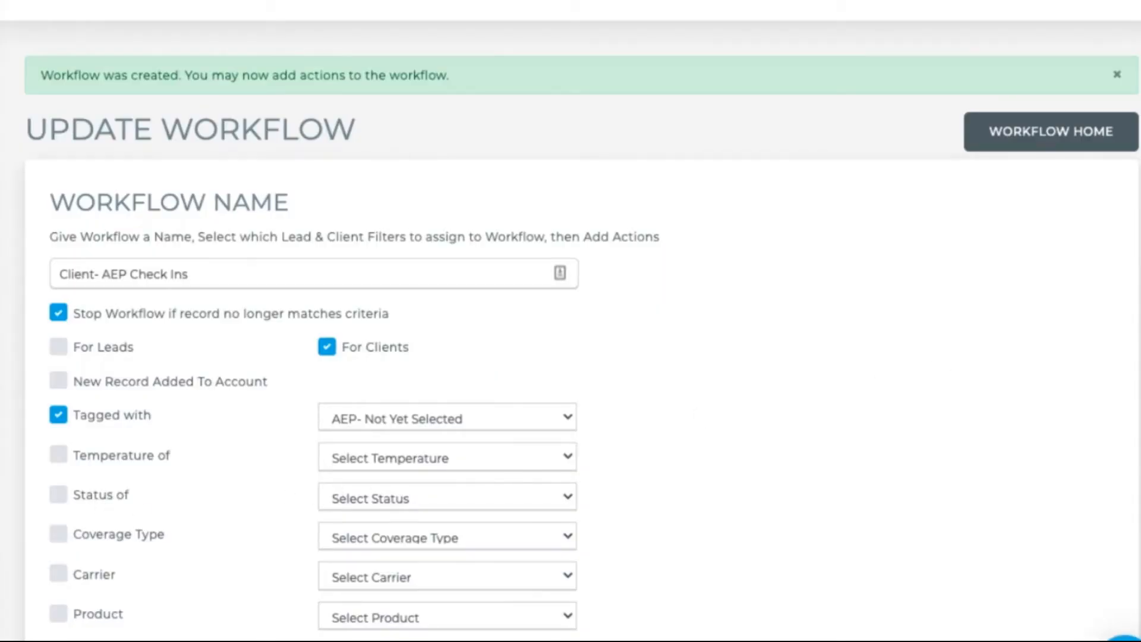
Add a Send Email action to the workflow that goes to the Lead/Client after 1 minute.
scroll(1129, 534, down, 15)
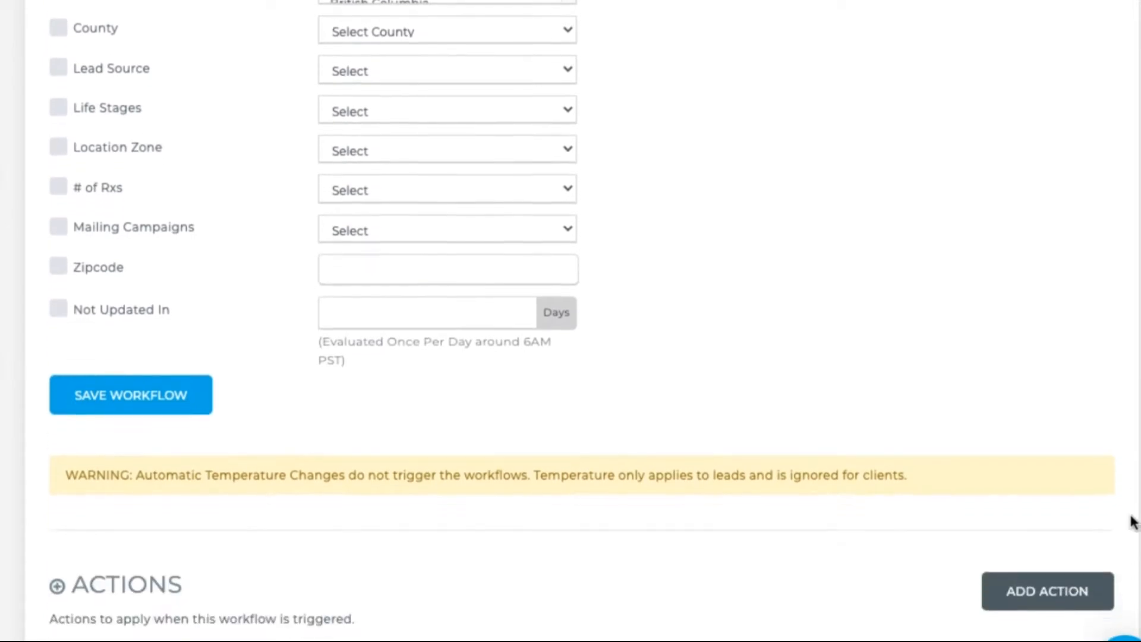
scroll(1128, 565, down, 2)
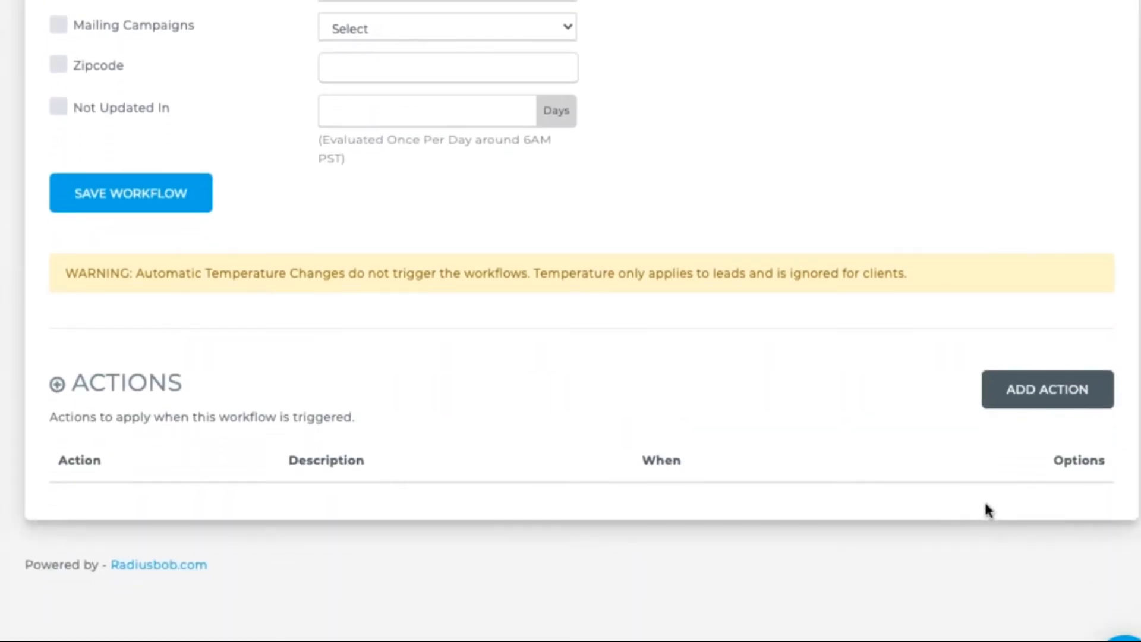
click(1041, 395)
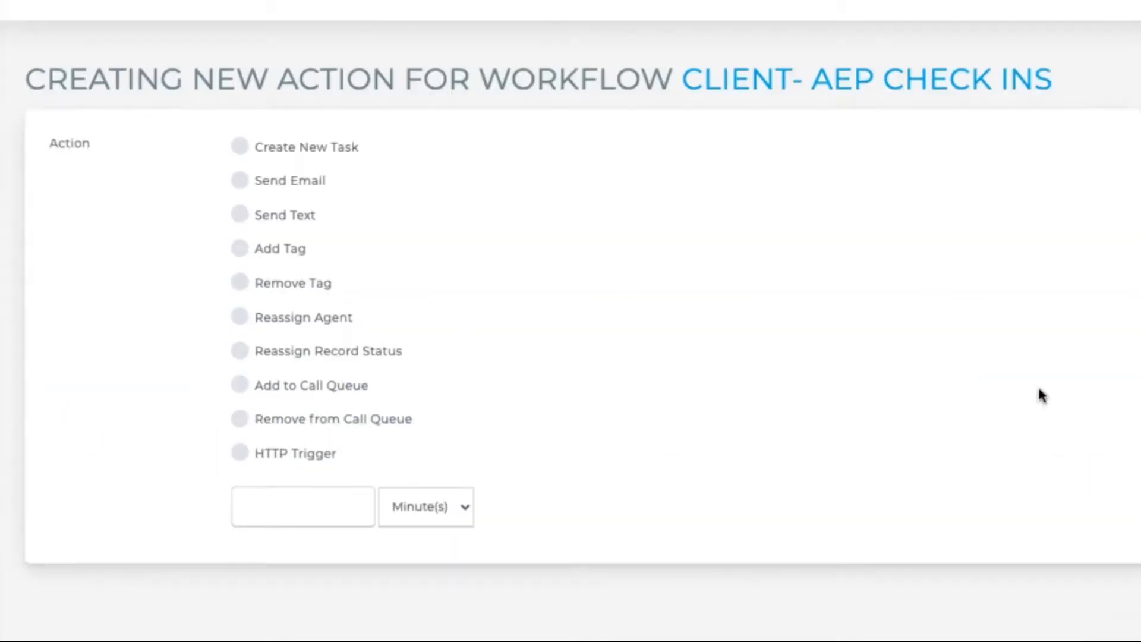
click(237, 180)
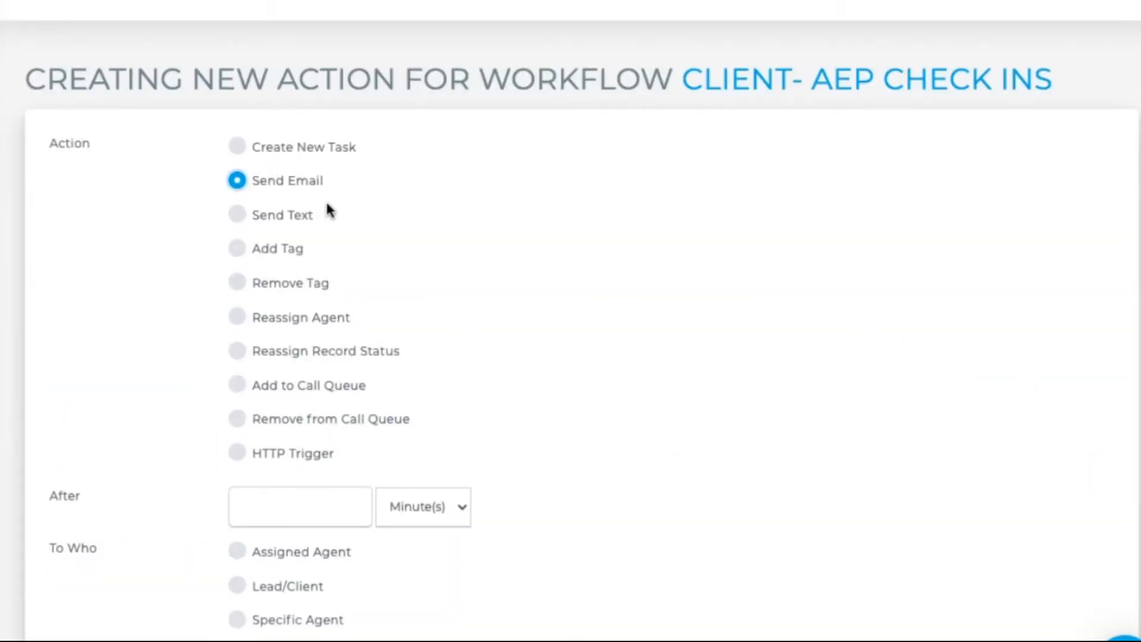
click(292, 506)
text(1)
scroll(242, 593, down, 1)
click(237, 564)
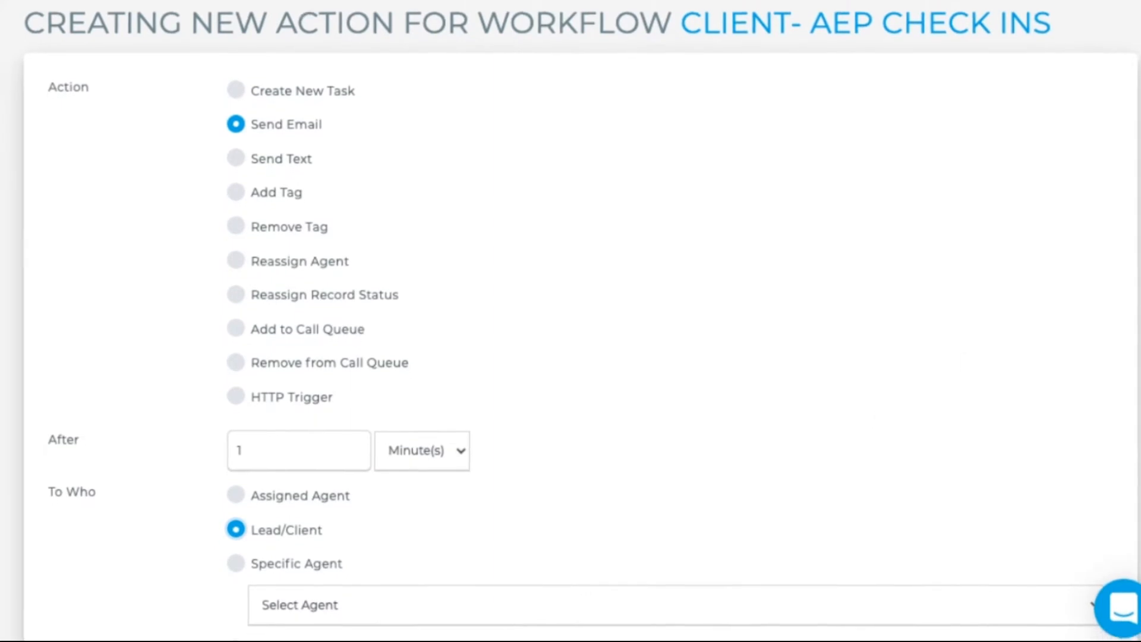
Use the "Client AEP Questionnaire" template for the email action and save the action.
scroll(570, 321, down, 4)
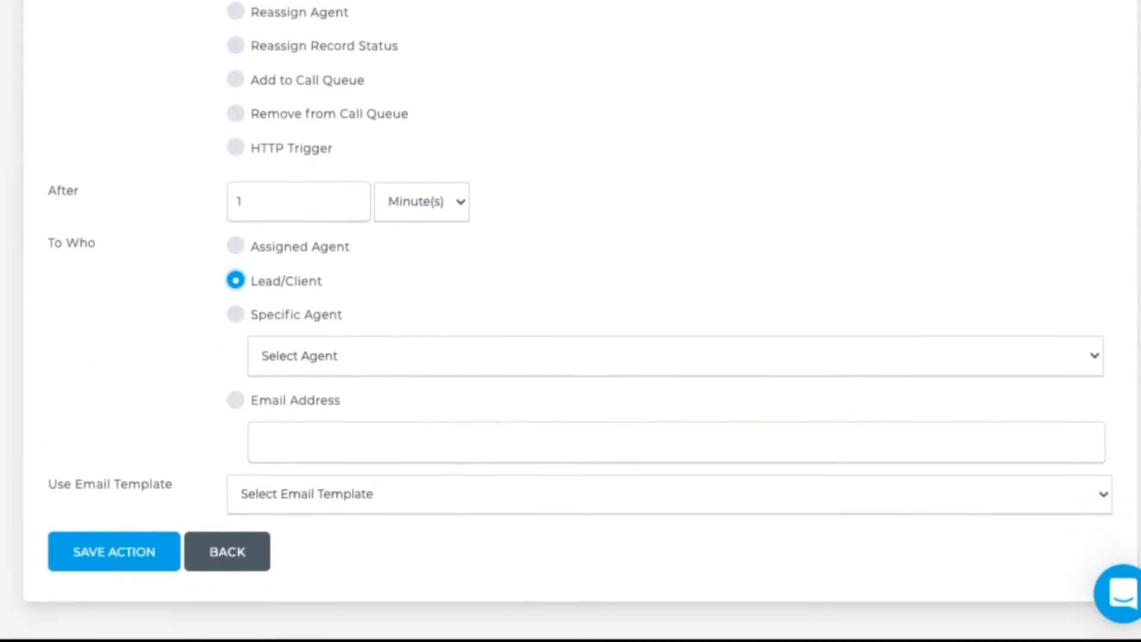
click(989, 482)
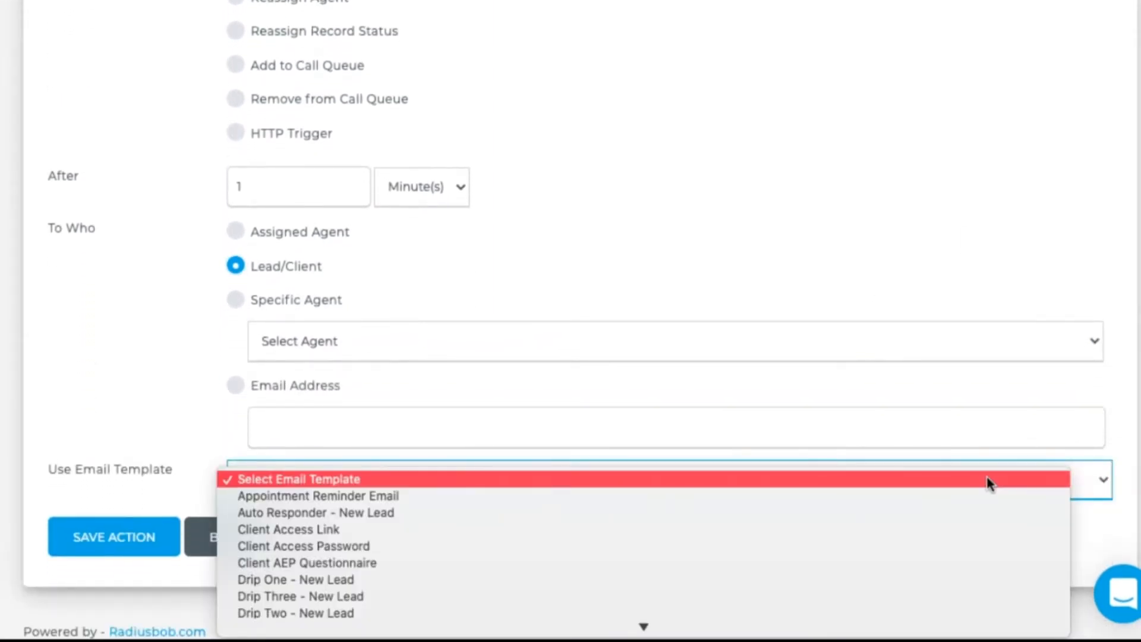
click(937, 564)
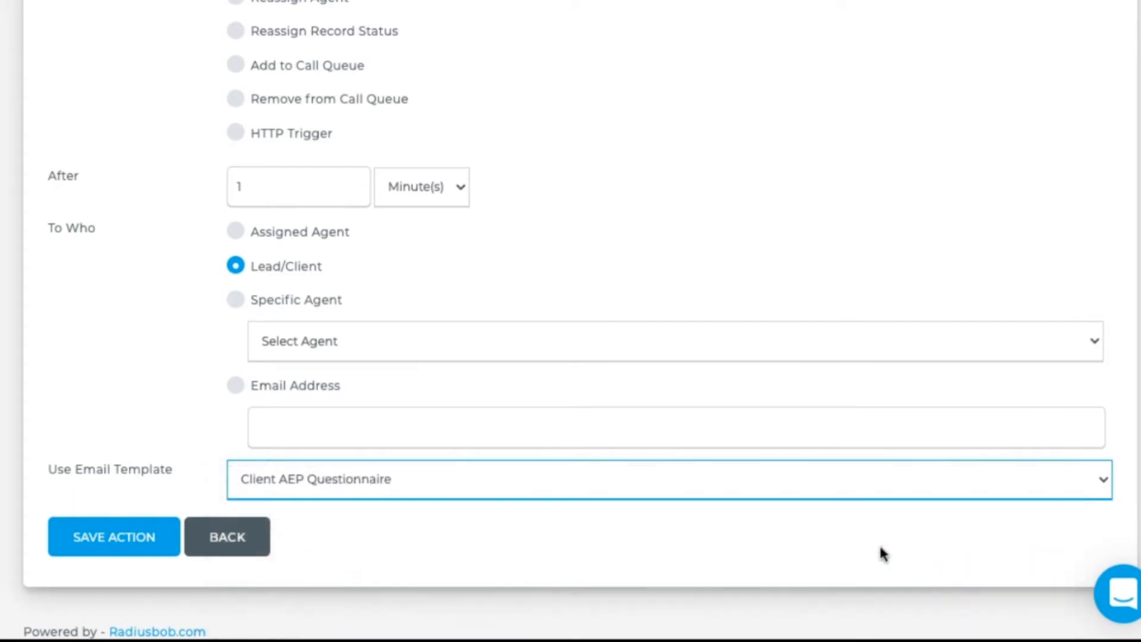
click(132, 542)
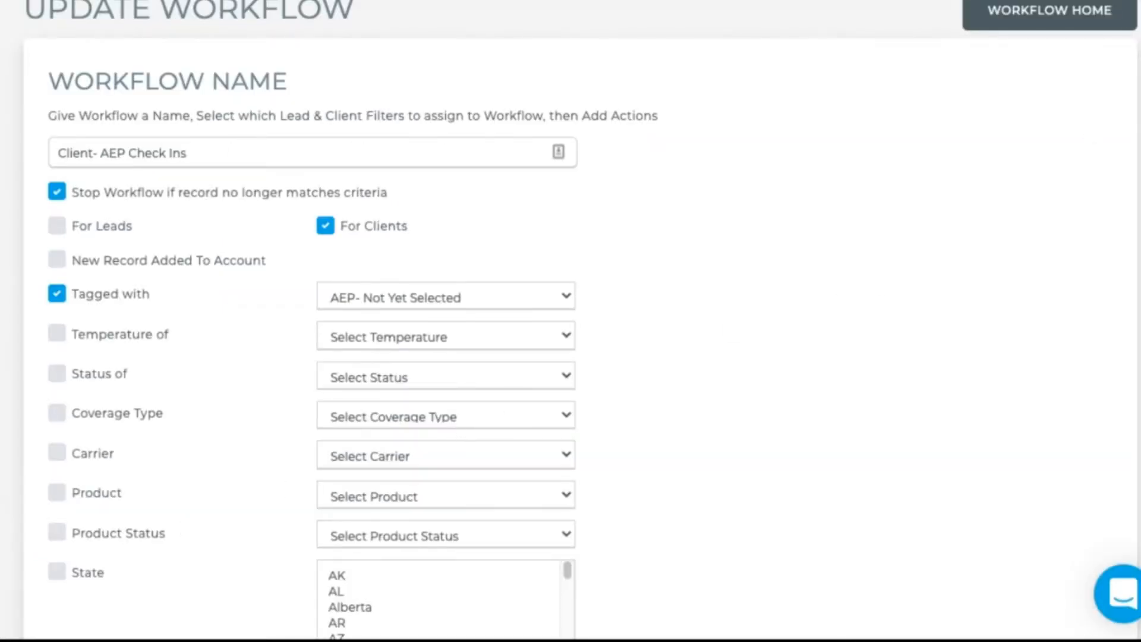
Add and save a workflow action that adds records to the "AEP- Client Check Ins" call queue after 3 days.
scroll(880, 284, down, 15)
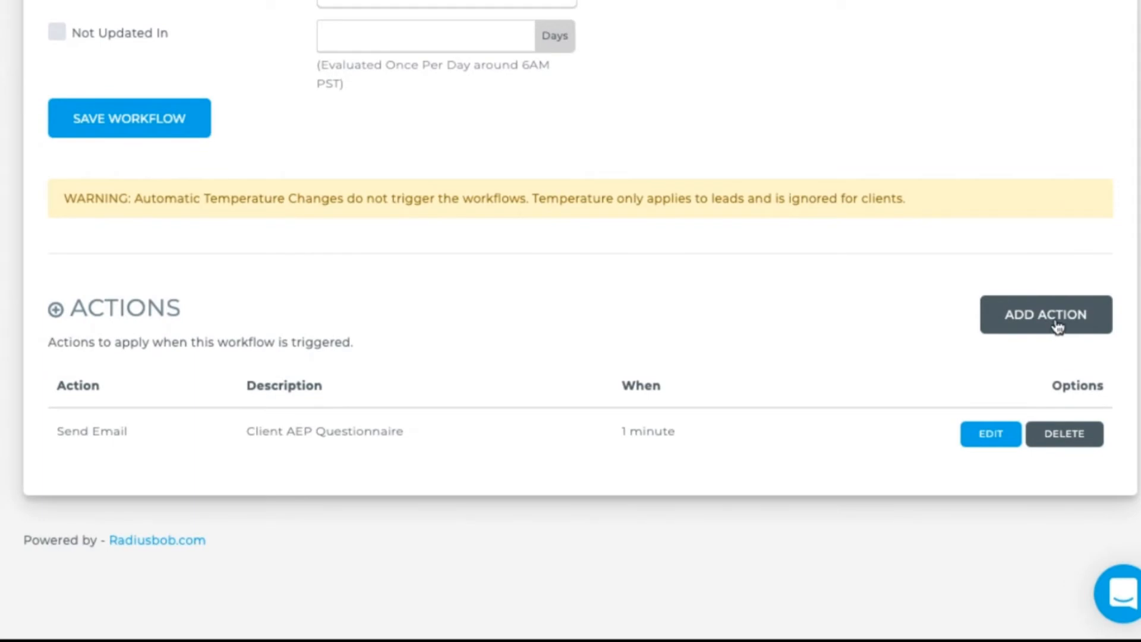
click(1057, 324)
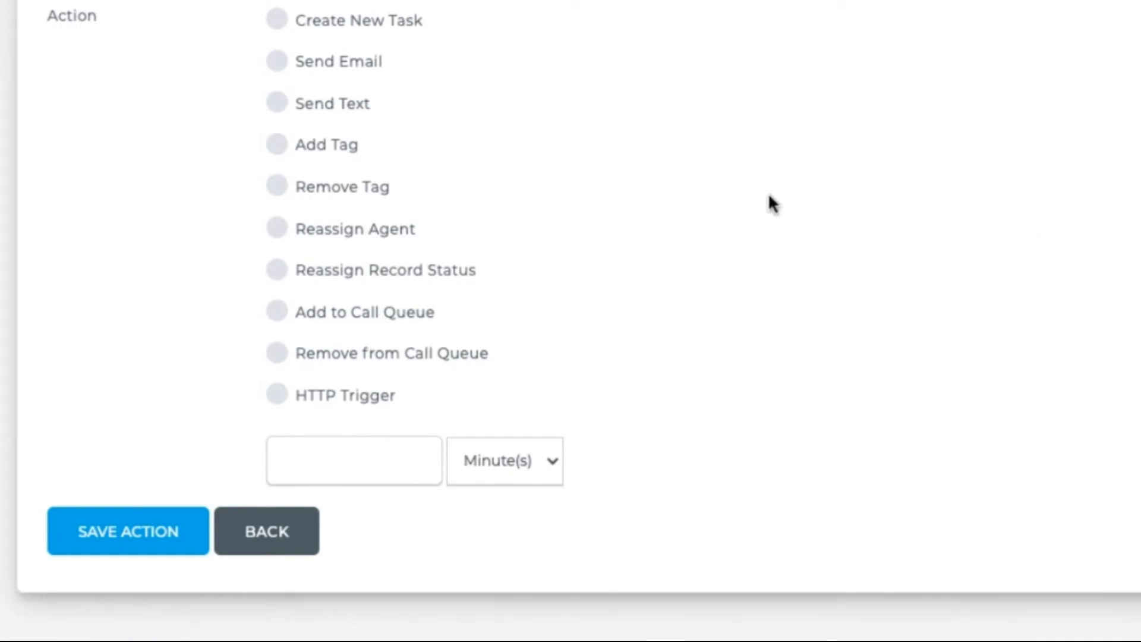
click(277, 311)
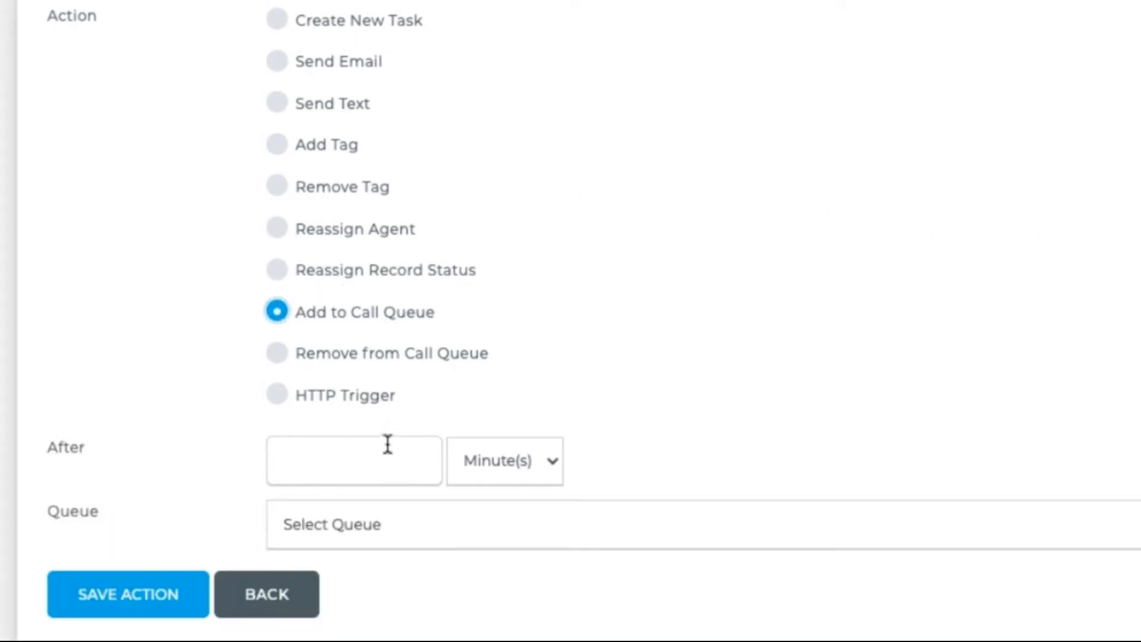
click(386, 460)
text(3)
click(469, 472)
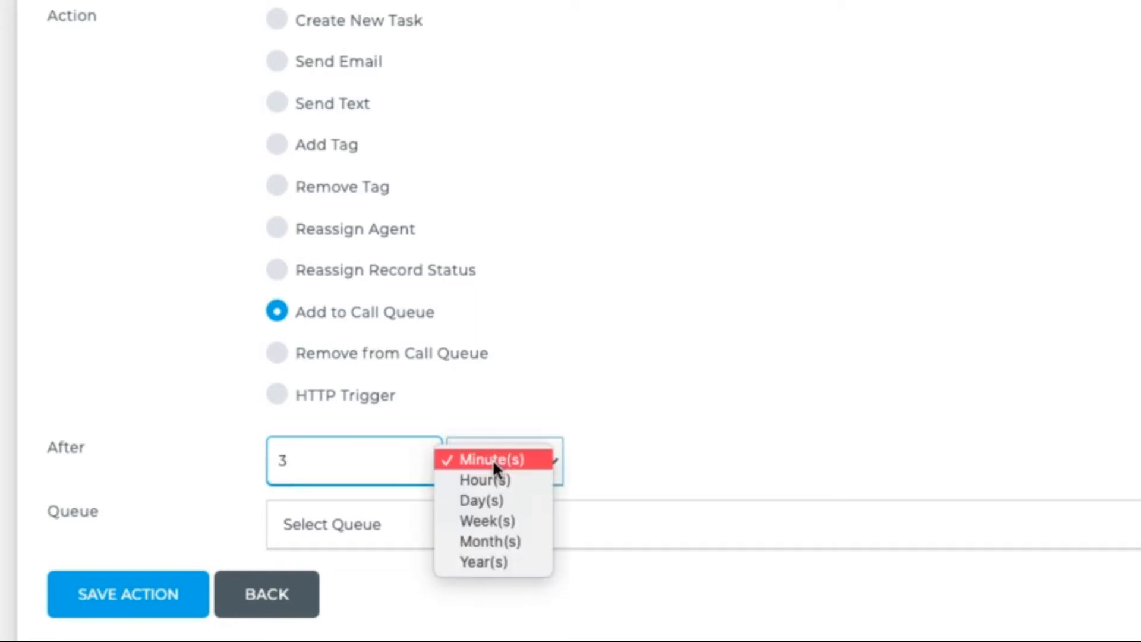
click(492, 496)
click(433, 534)
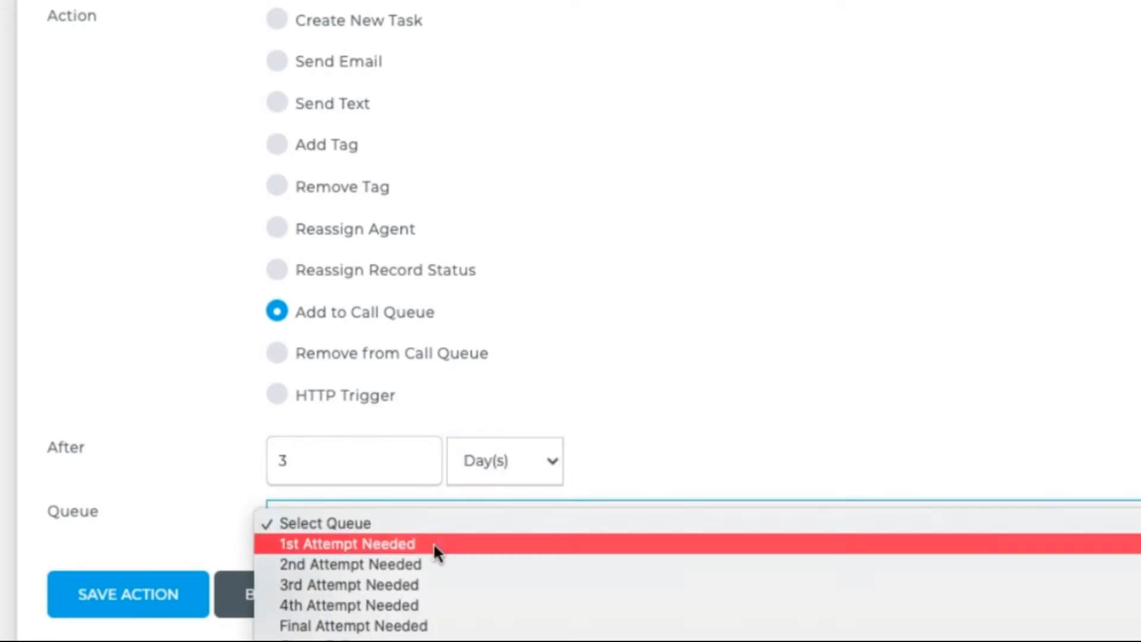
click(369, 640)
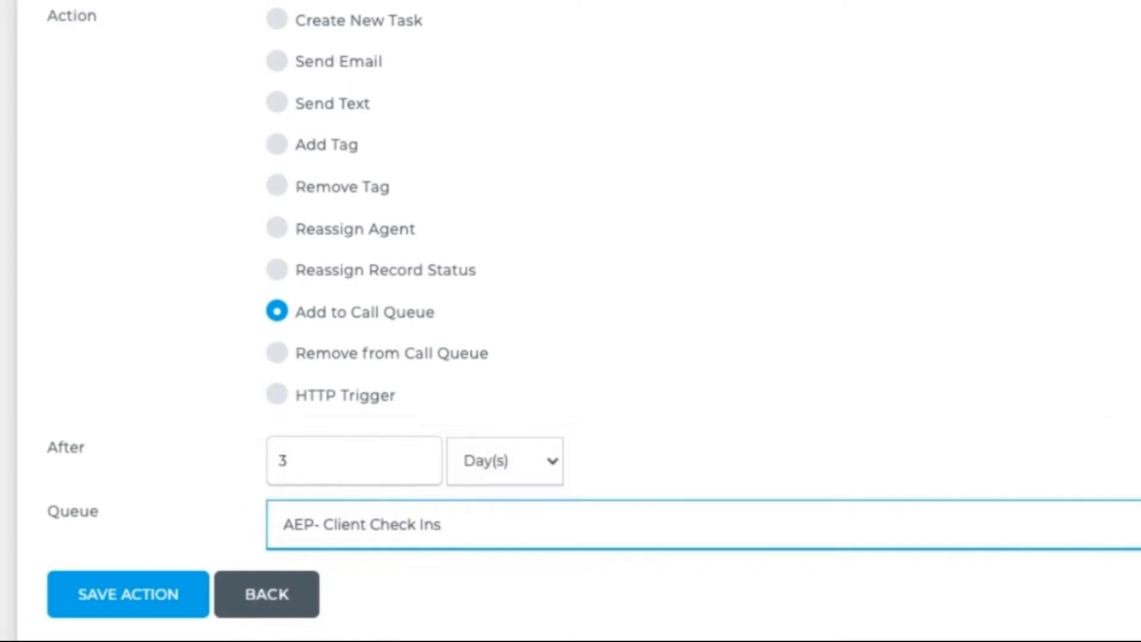
click(134, 596)
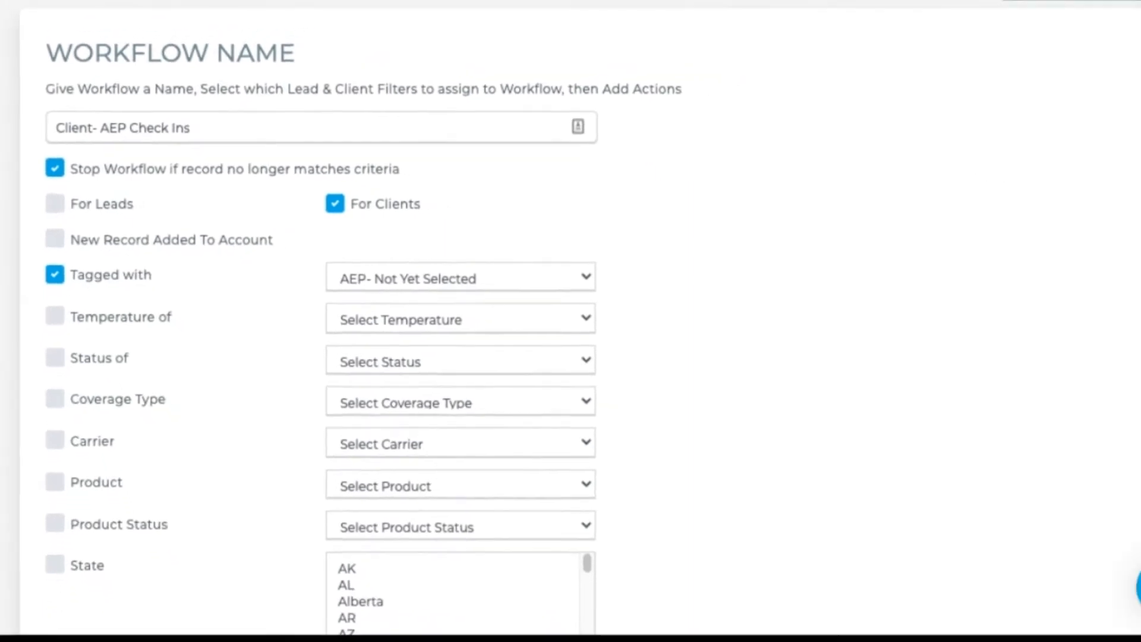
Add and save a workflow action that removes records from the "AEP- Client Check Ins" call queue after 3 months.
scroll(1099, 297, down, 10)
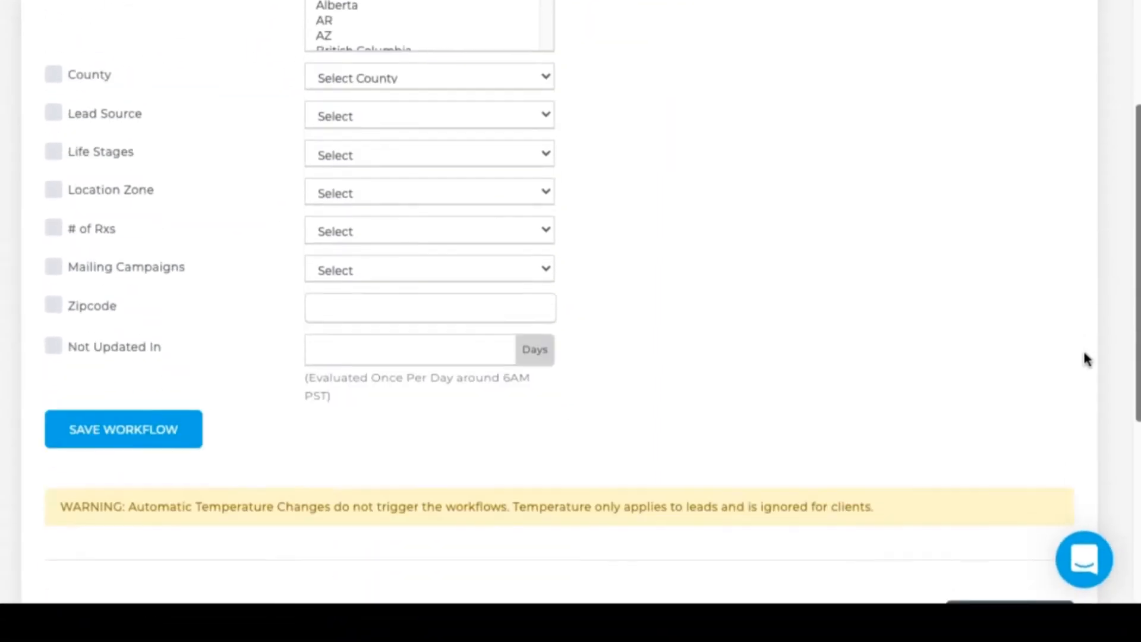
scroll(1086, 359, down, 5)
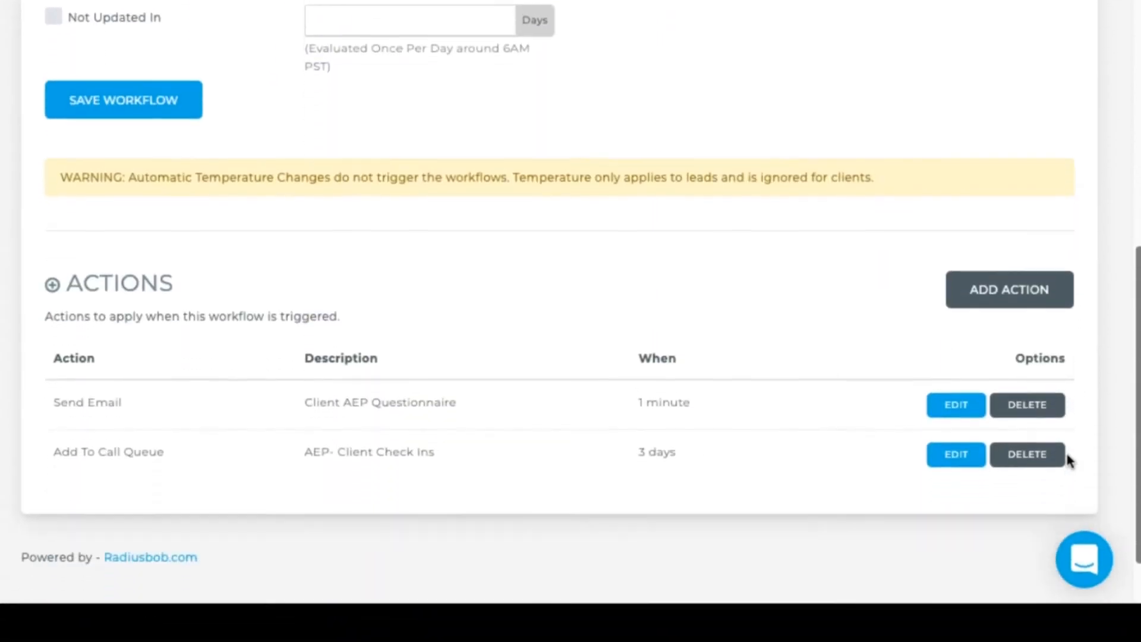
click(1020, 294)
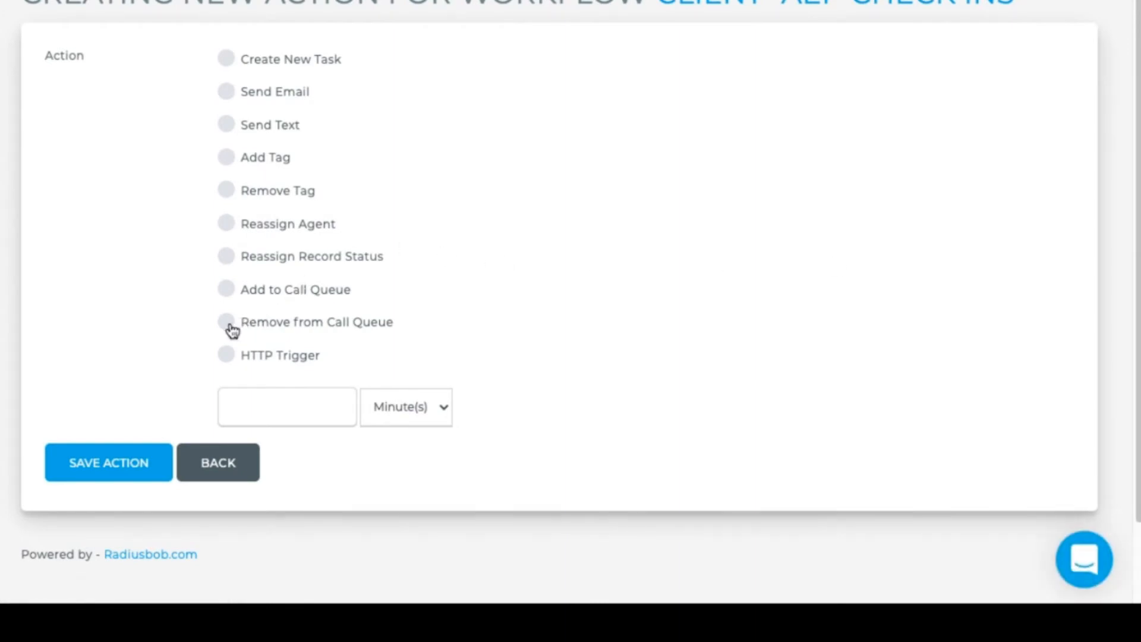
click(229, 326)
click(326, 402)
text(3)
click(423, 410)
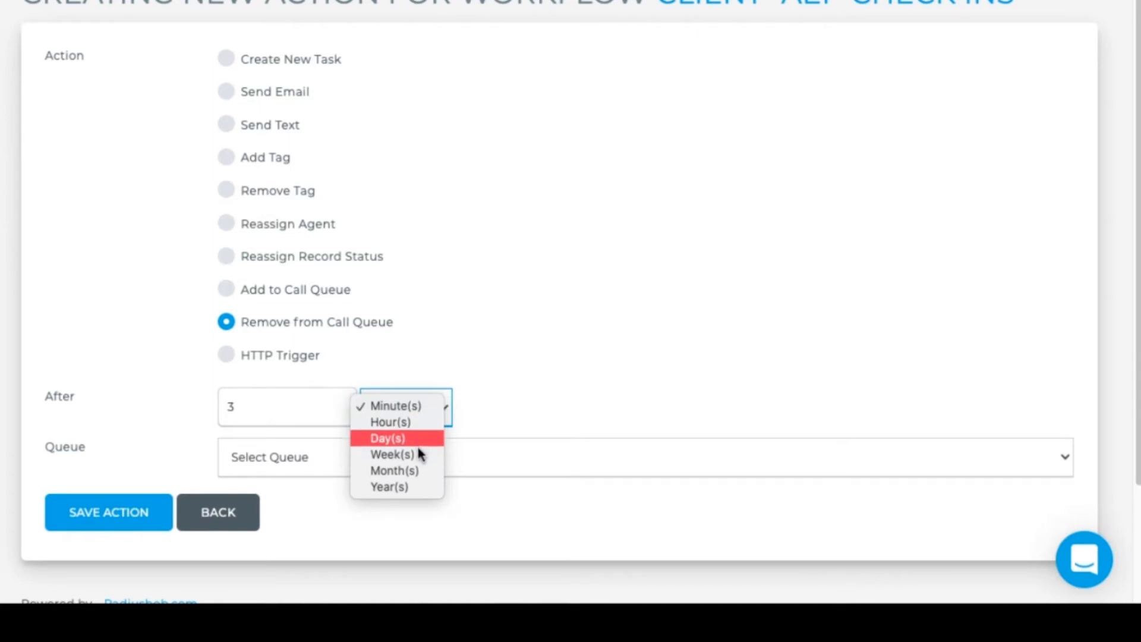
click(412, 470)
click(397, 464)
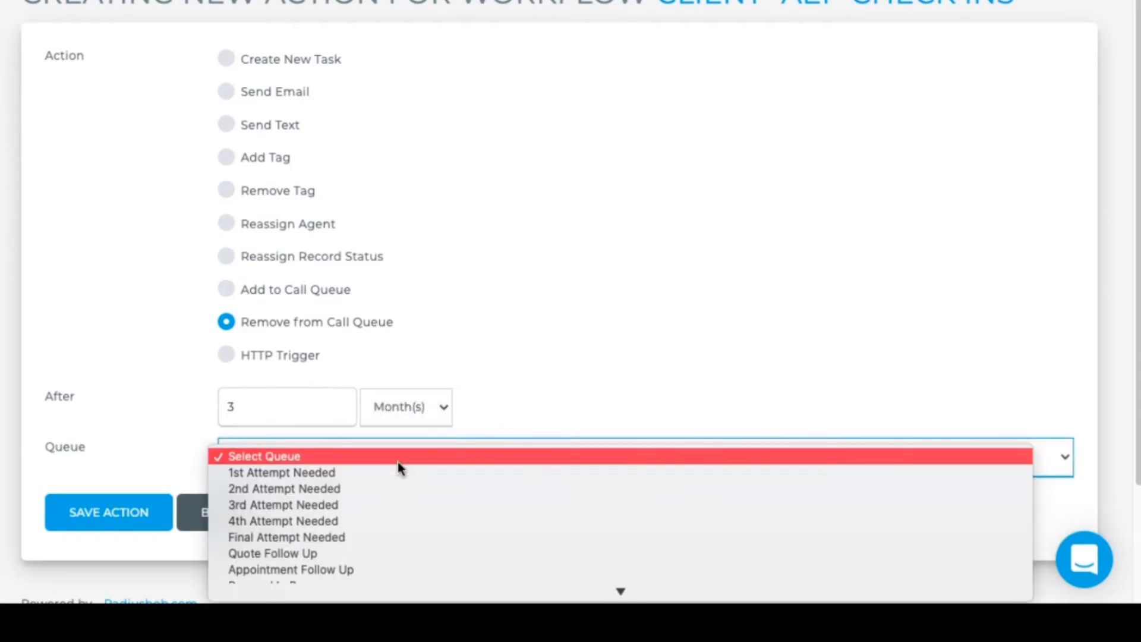
scroll(385, 519, down, 3)
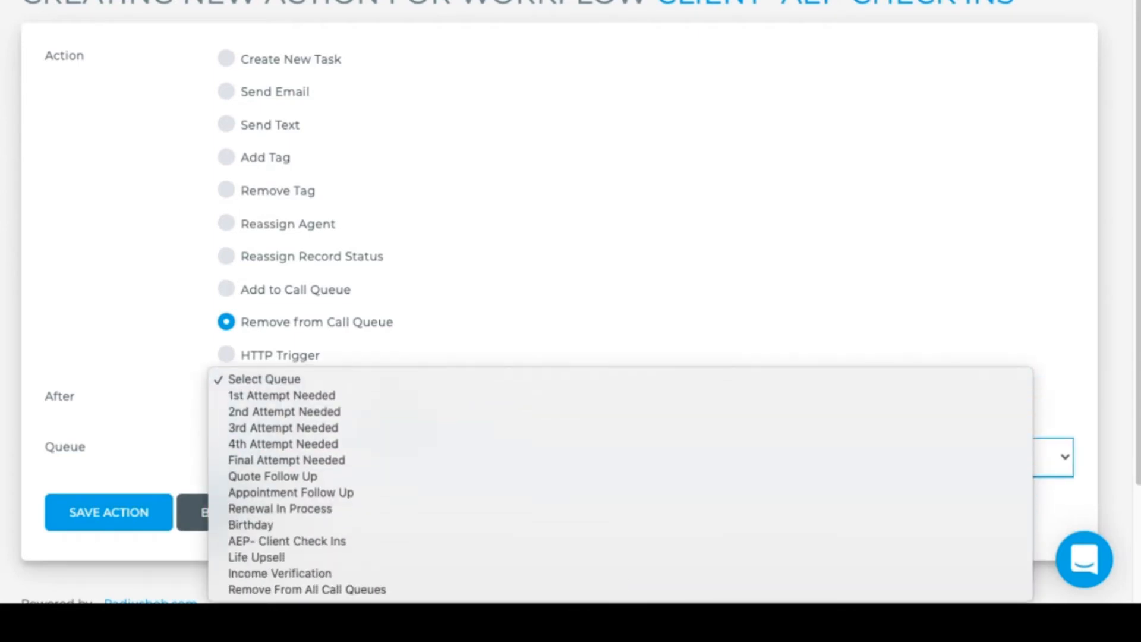
click(369, 546)
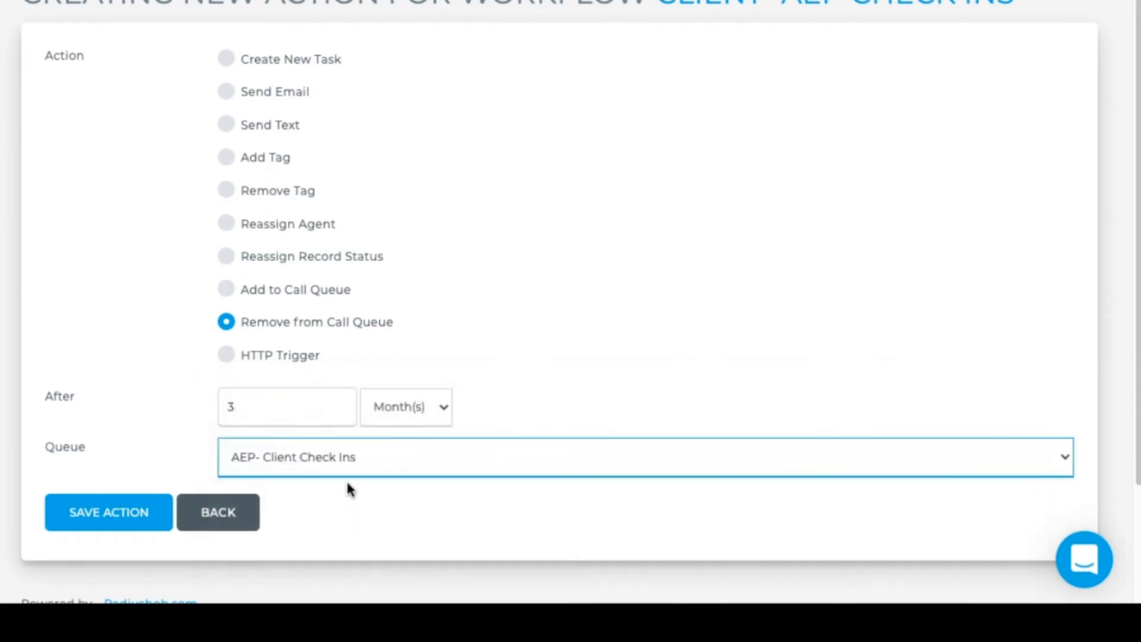
click(124, 521)
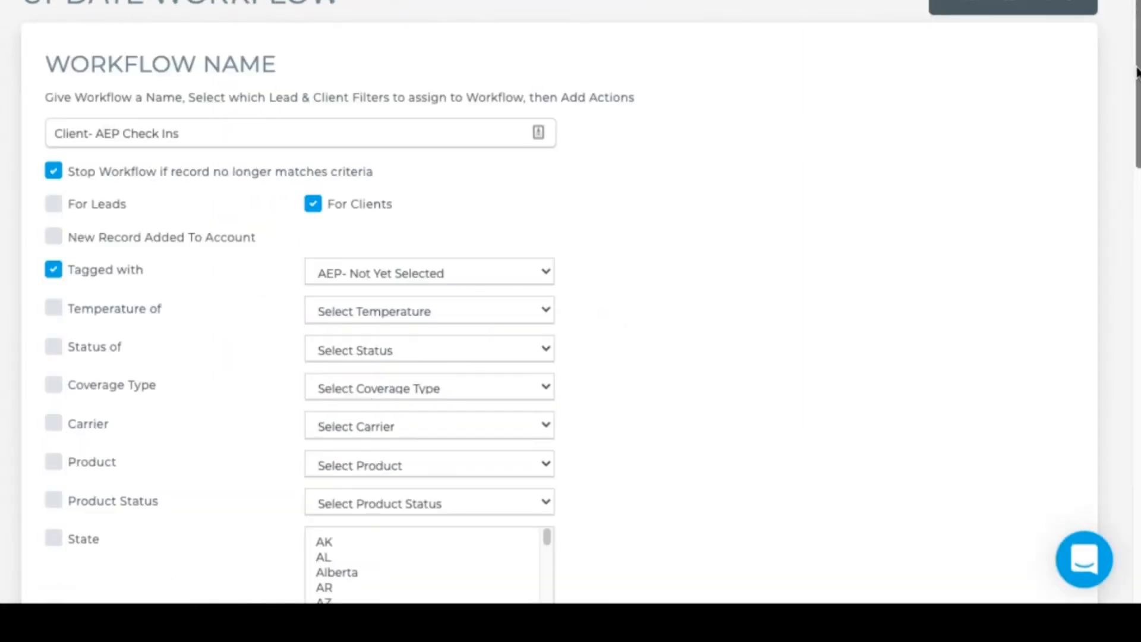
Start a new Send Text action for the workflow that goes to the Lead/Client after 2 weeks.
scroll(1114, 427, down, 14)
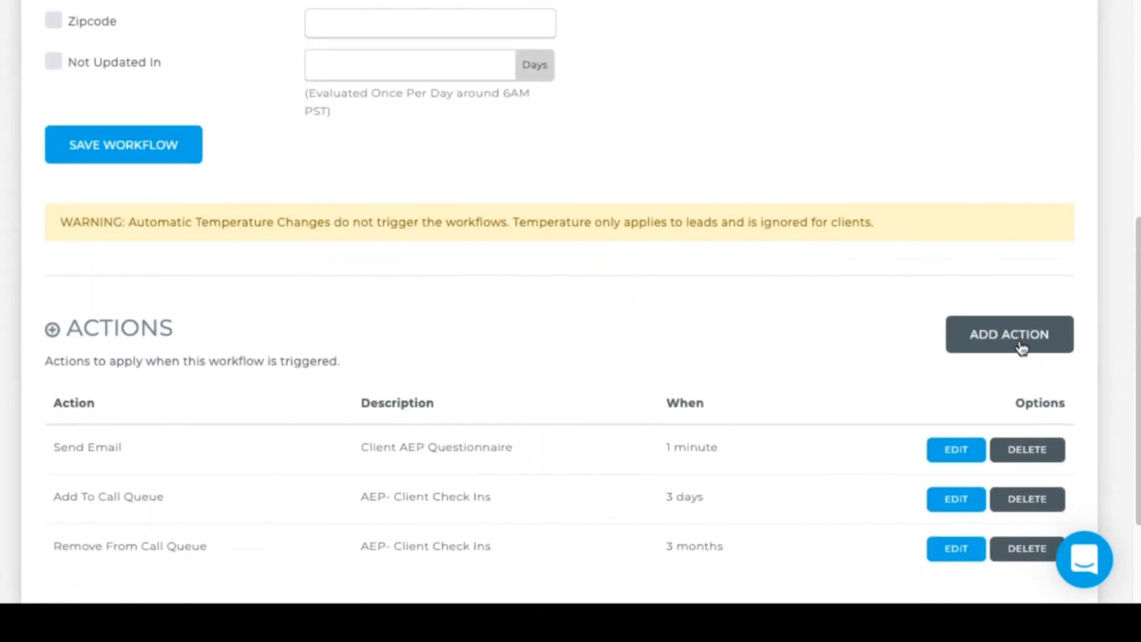
click(954, 337)
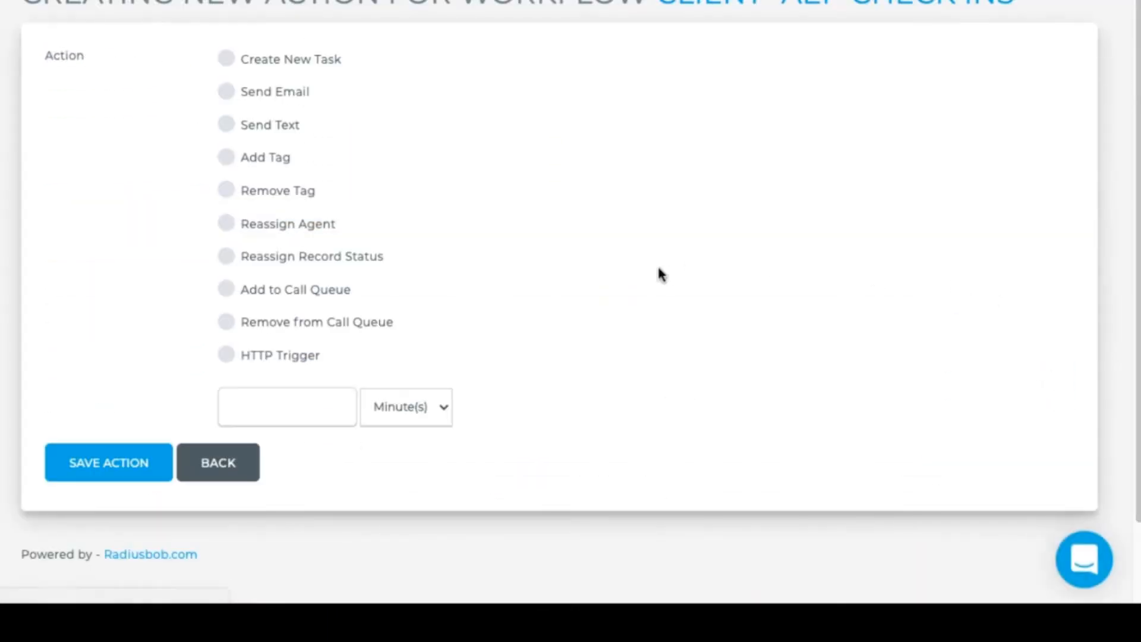
click(290, 129)
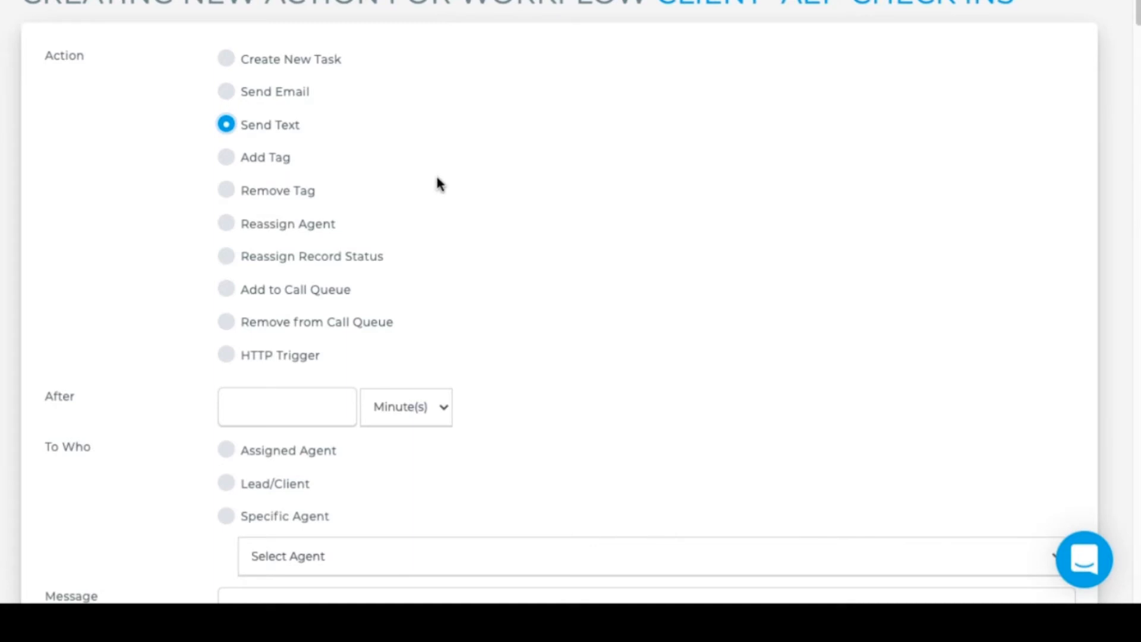
click(261, 414)
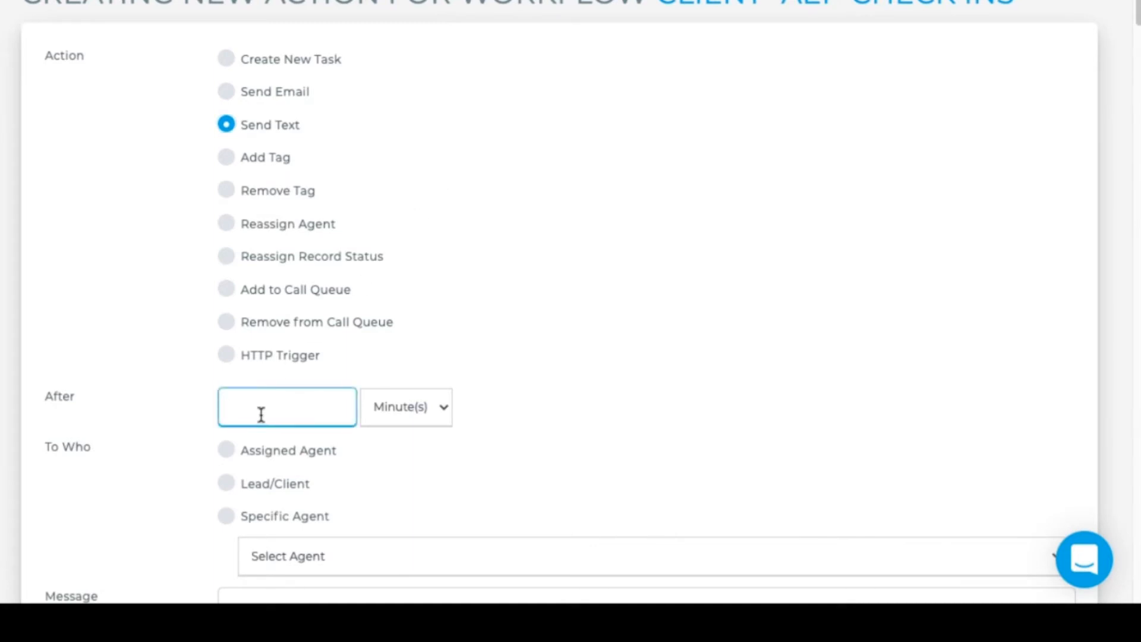
text(2)
click(410, 408)
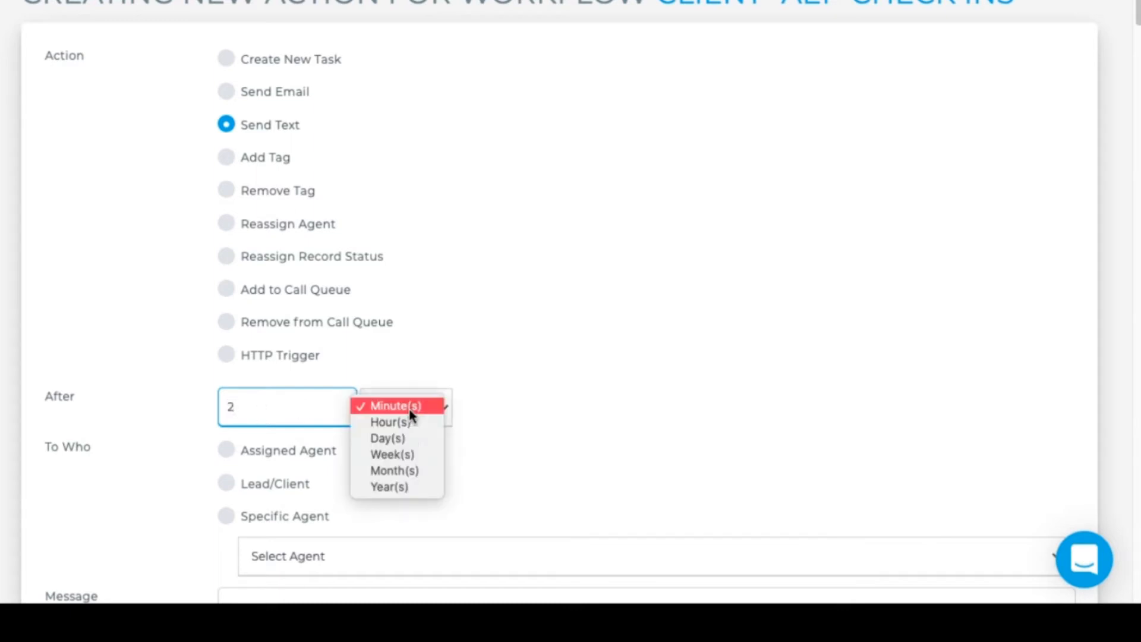
click(410, 461)
click(226, 482)
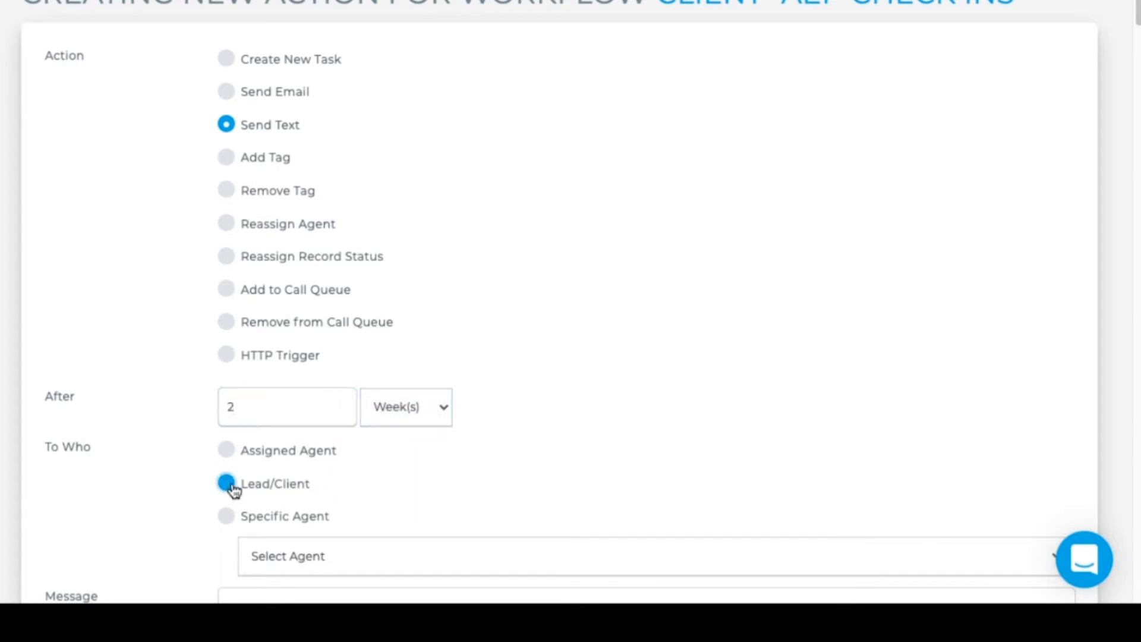
drag(1136, 18, 1130, 137)
scroll(1130, 137, down, 2)
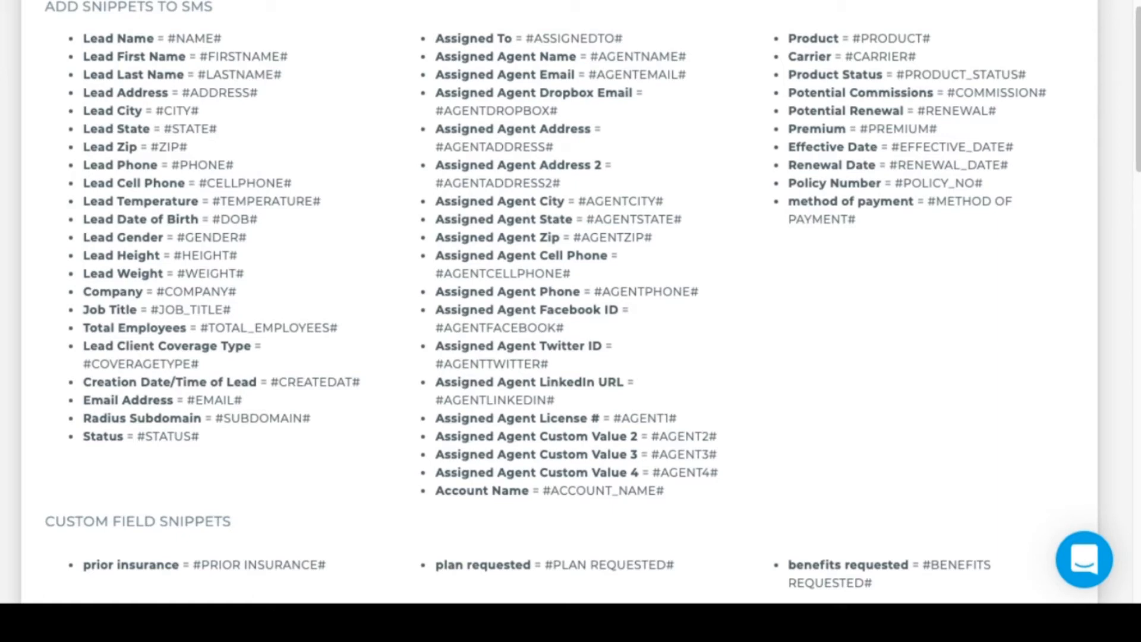
scroll(330, 139, up, 2)
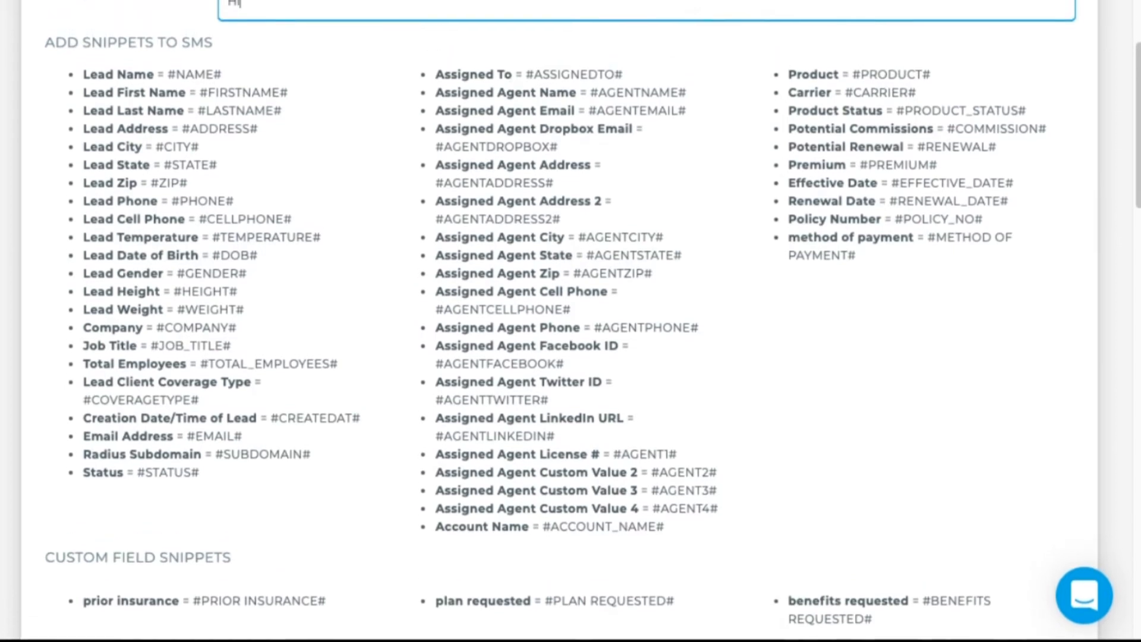
drag(288, 203, 200, 205)
key(ctrl+c)
click(316, 114)
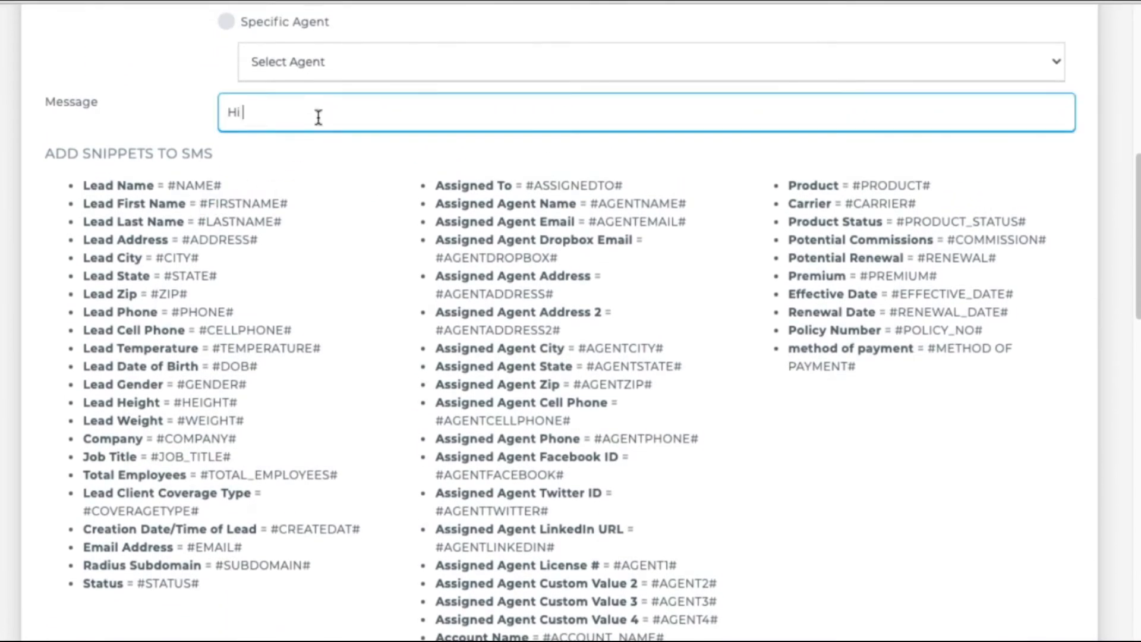
key(ctrl+v)
text(, Schedule a time with me at )
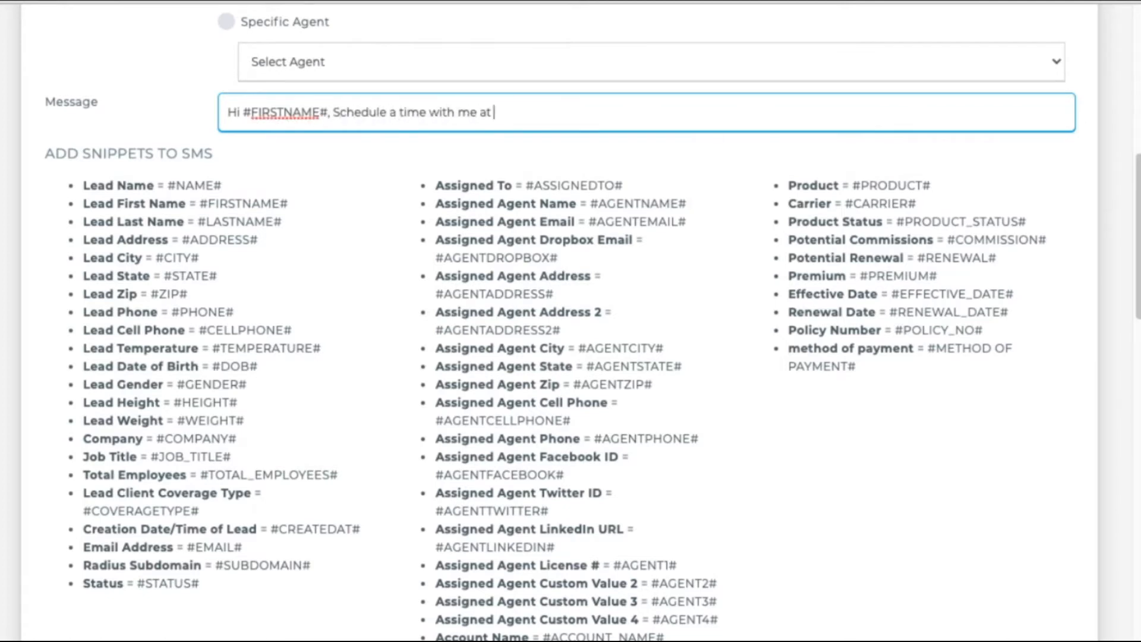
text(www.calendly.com/example to choose your 2021 elections.)
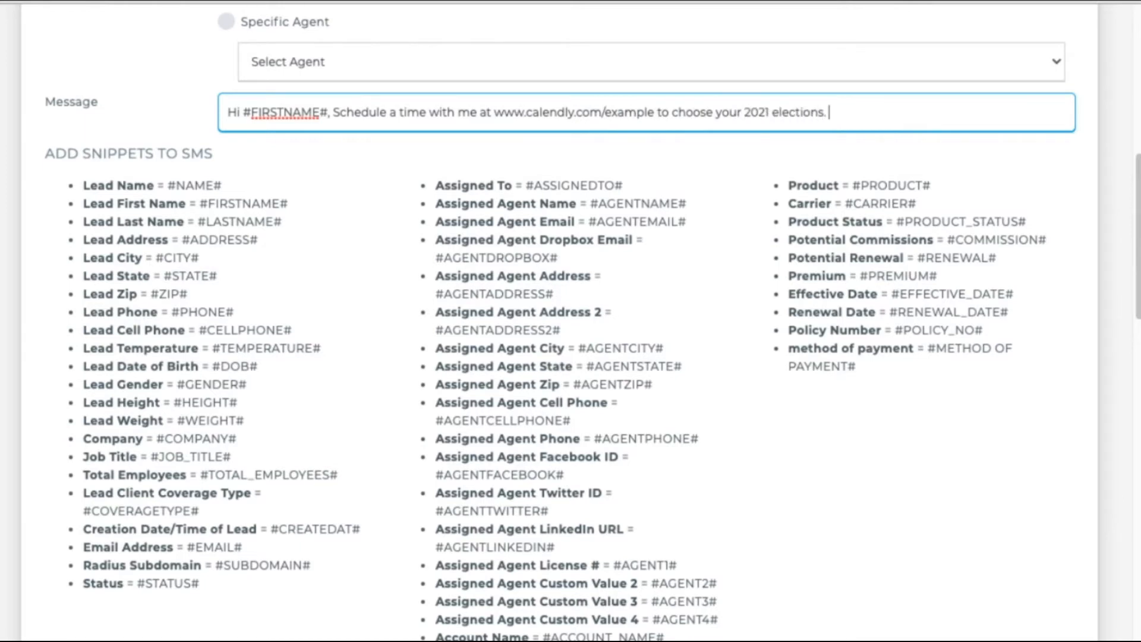
Append the assigned agent name snippet #AGENTNAME# to the end of the text message and save the action.
drag(687, 203, 591, 207)
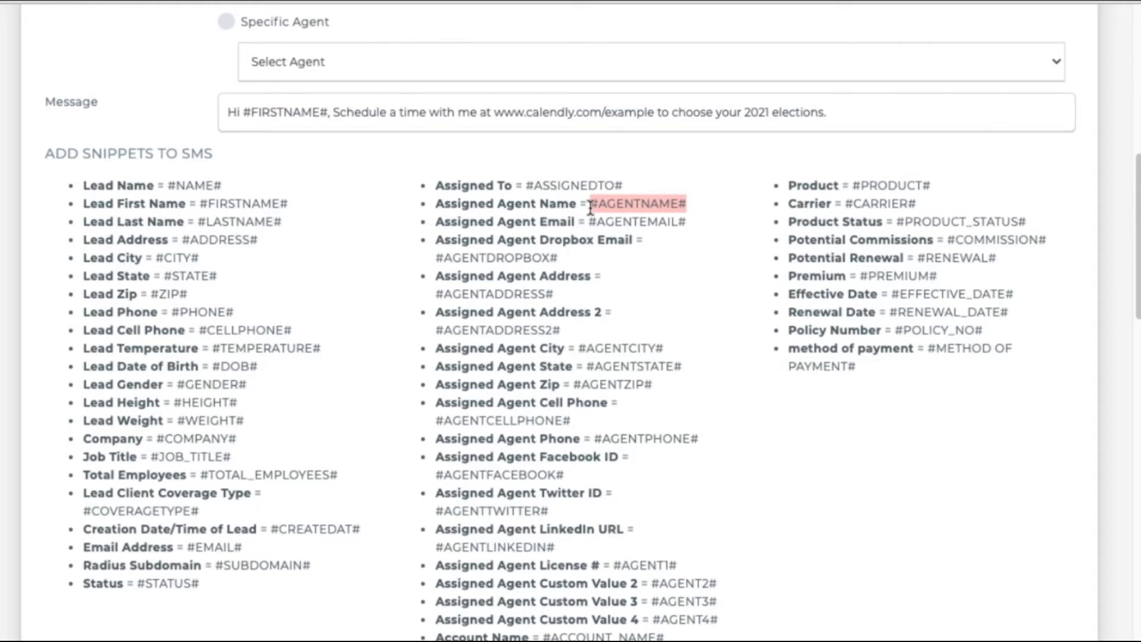
click(853, 113)
key(ctrl+v)
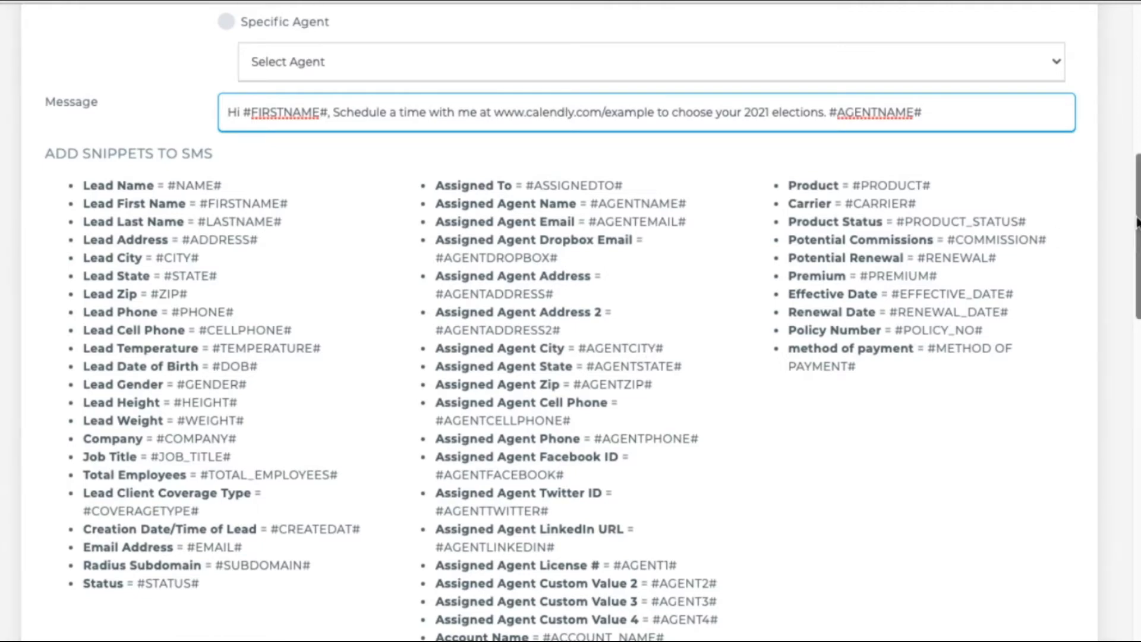
drag(1136, 223, 1057, 639)
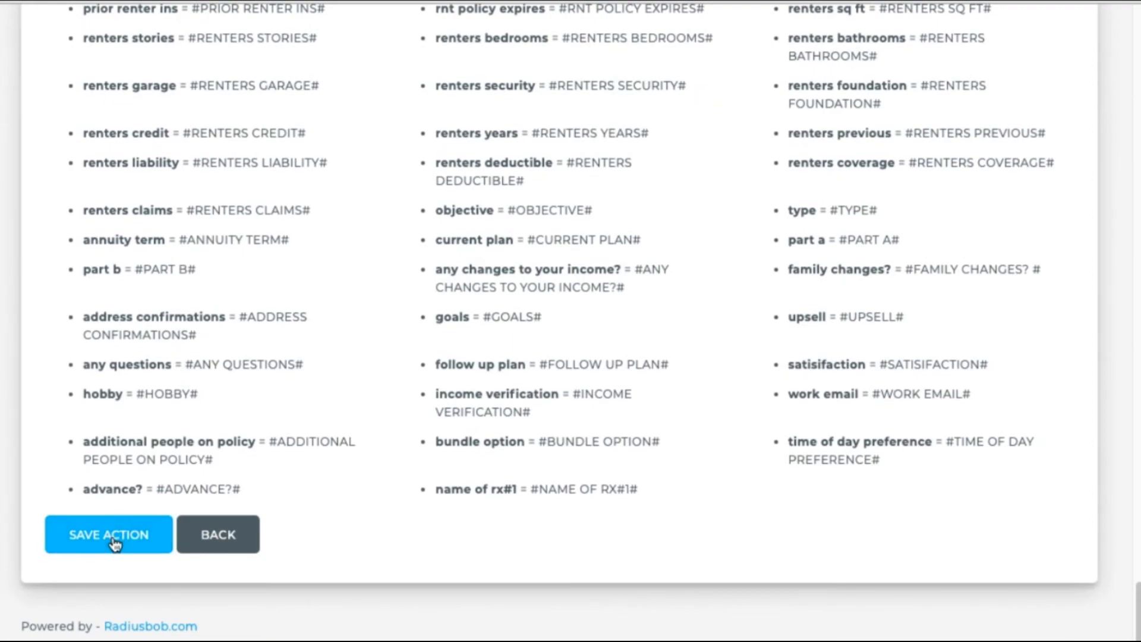
click(115, 543)
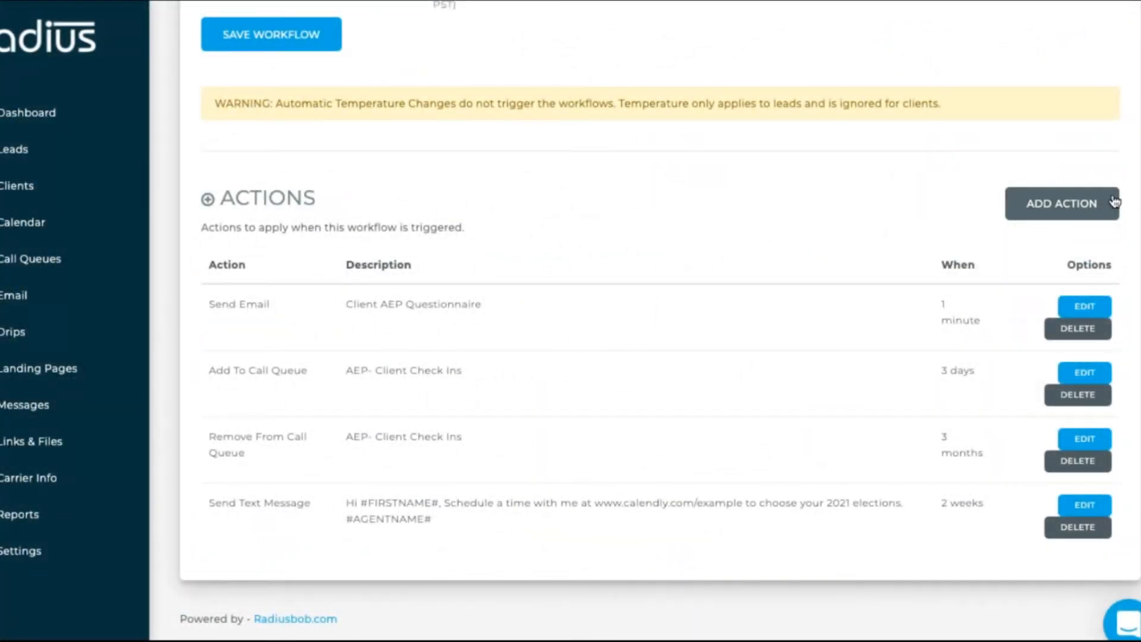
Add and save a workflow action that removes the tag "AEP- Not Yet Contacted" after 96 days.
click(1050, 209)
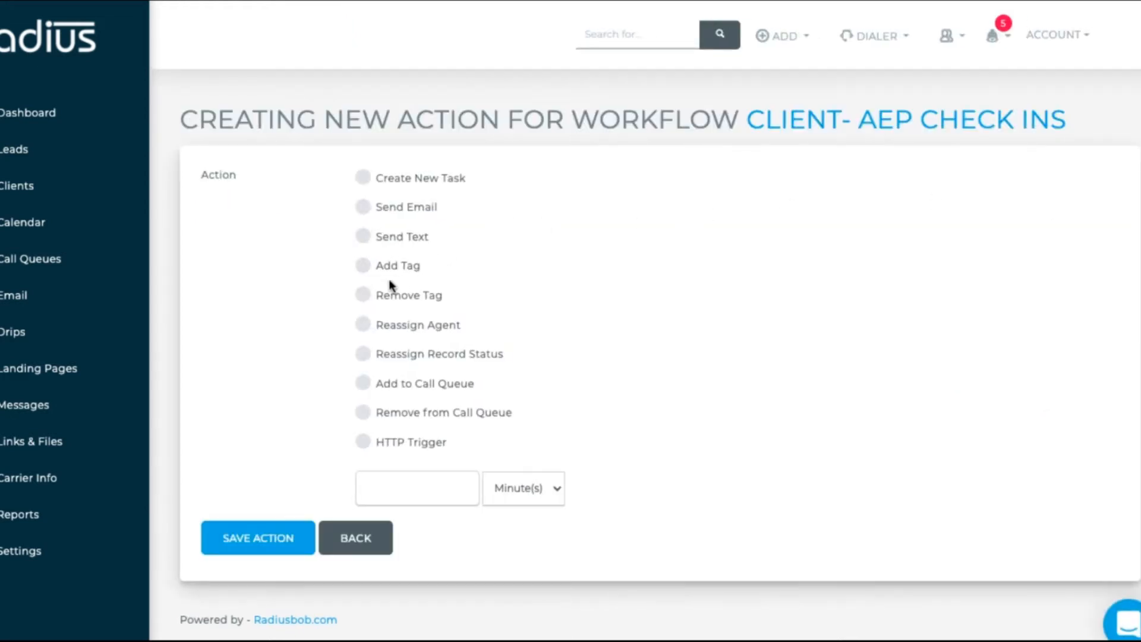
click(364, 295)
click(455, 484)
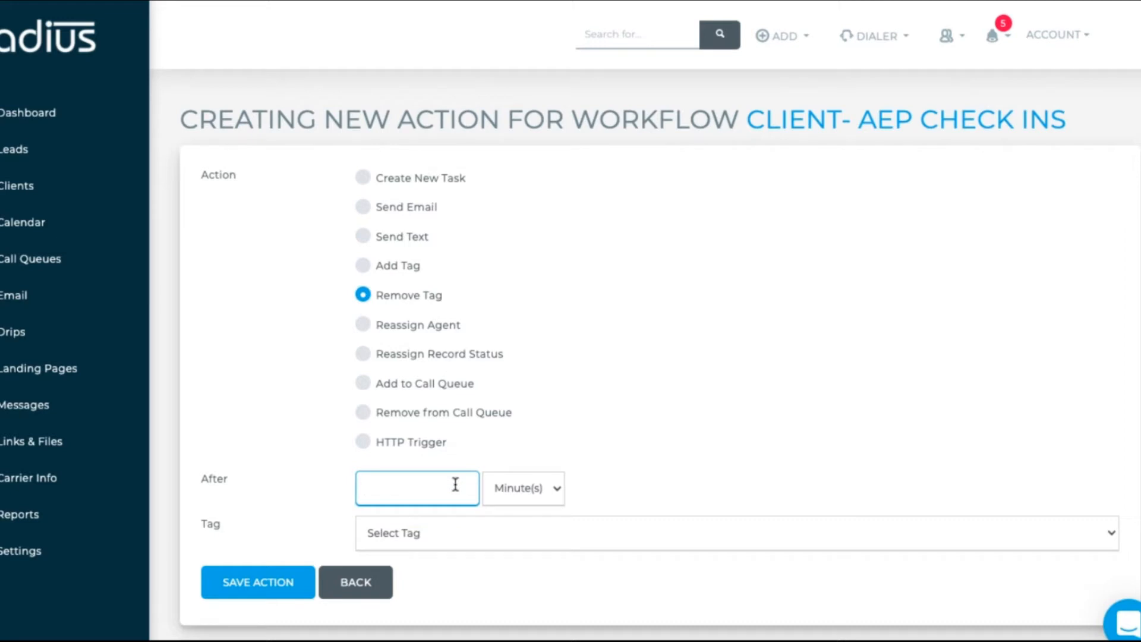
click(541, 488)
click(537, 515)
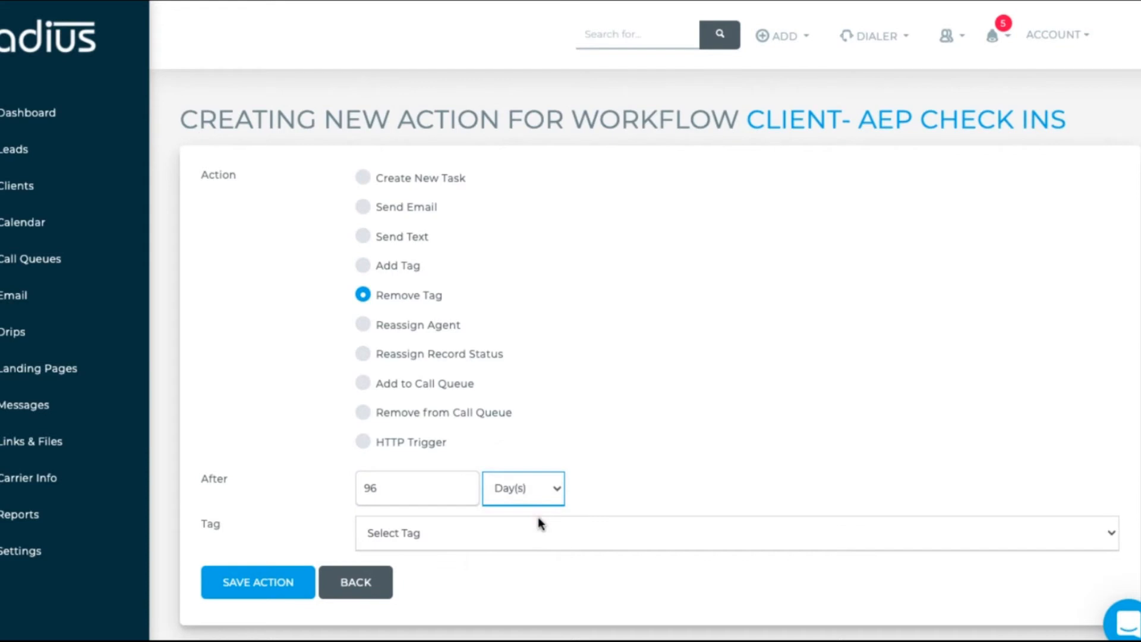
click(537, 536)
click(538, 543)
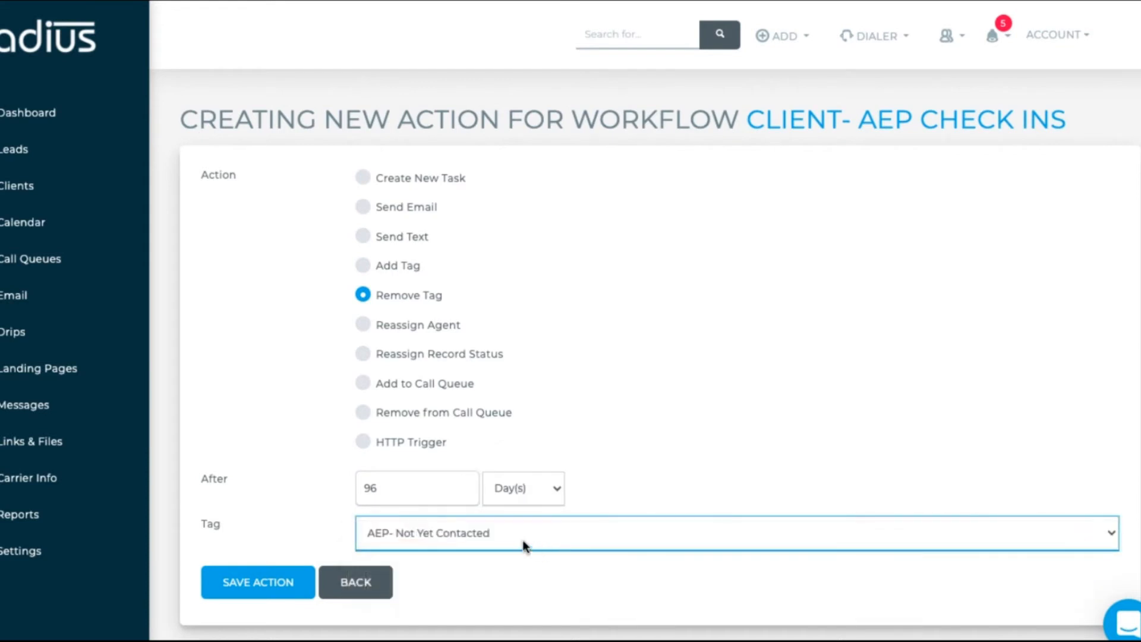
click(281, 585)
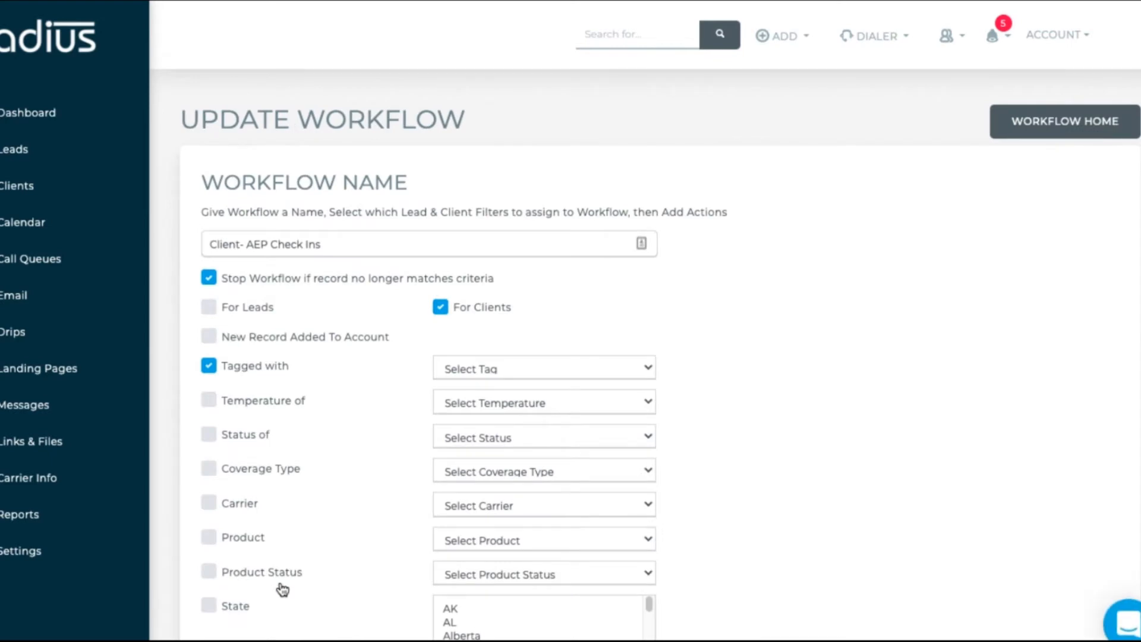
scroll(653, 356, down, 15)
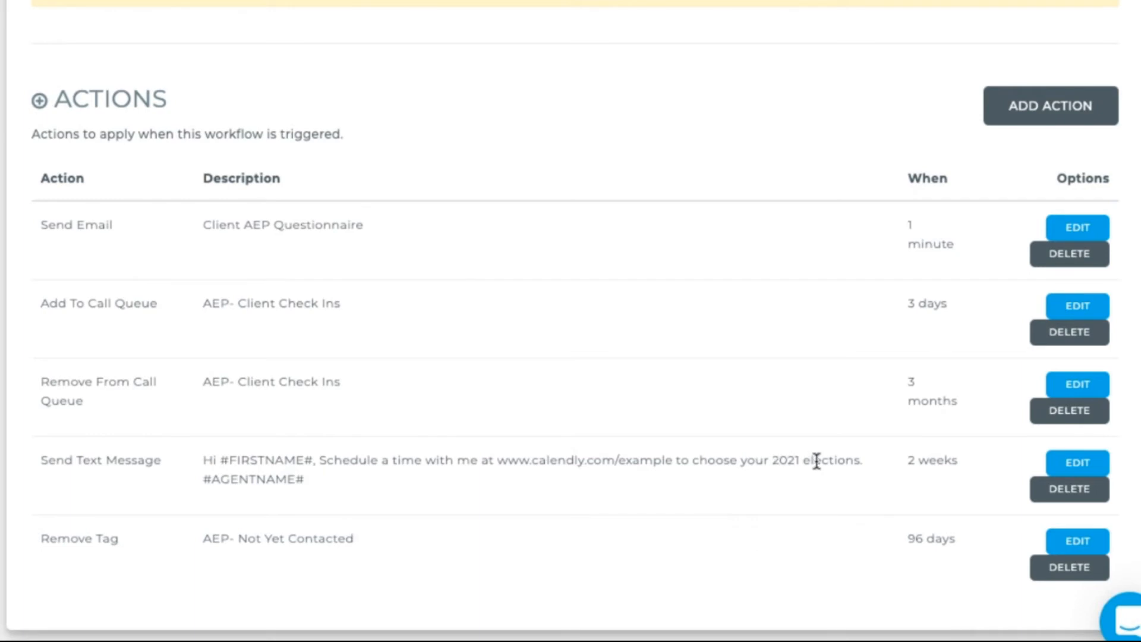
drag(770, 462, 858, 456)
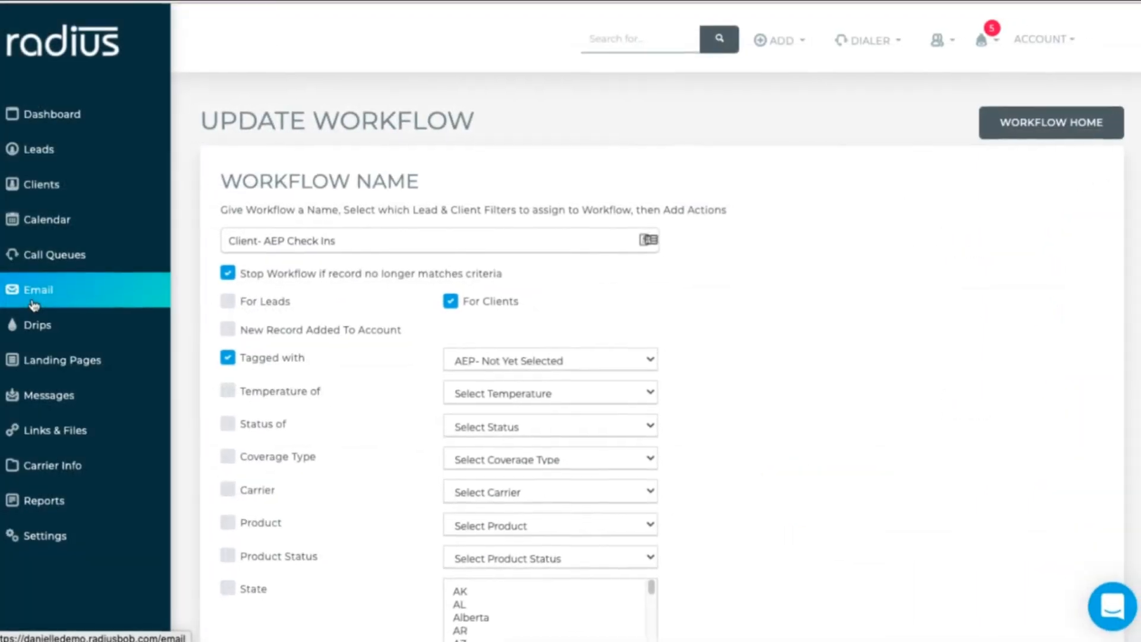
scroll(1136, 270, down, 4)
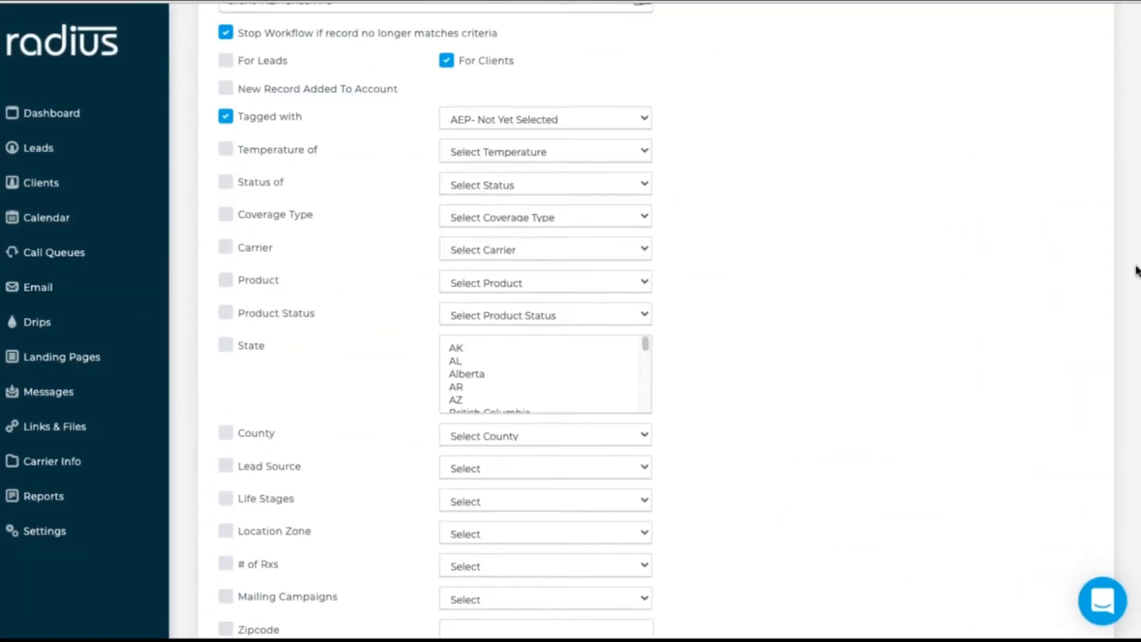
scroll(1136, 270, down, 10)
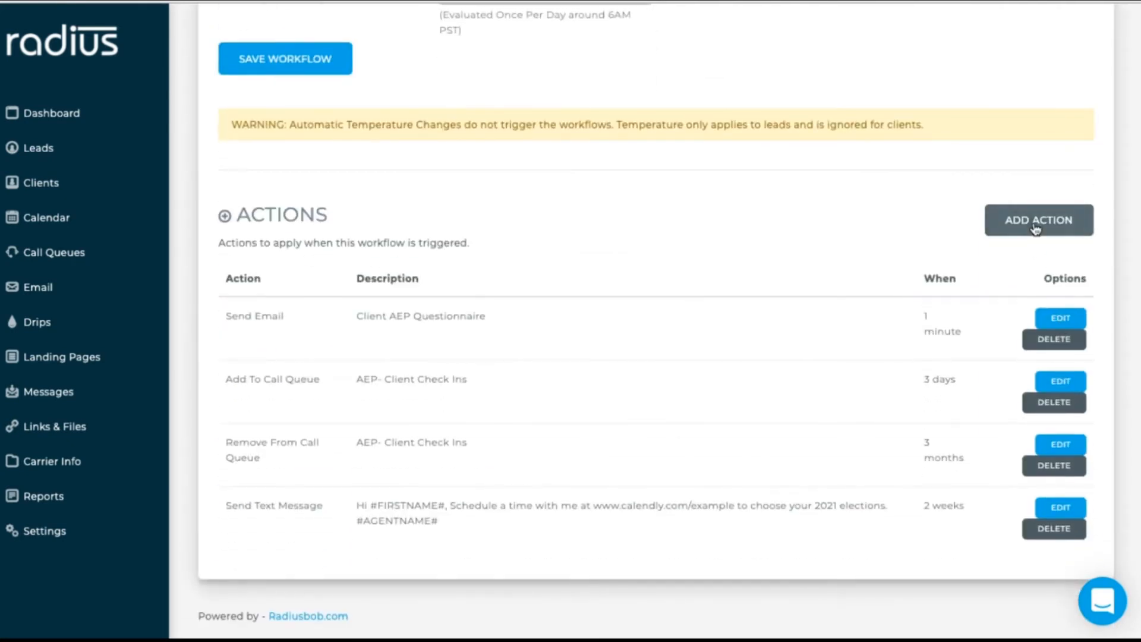
click(1035, 228)
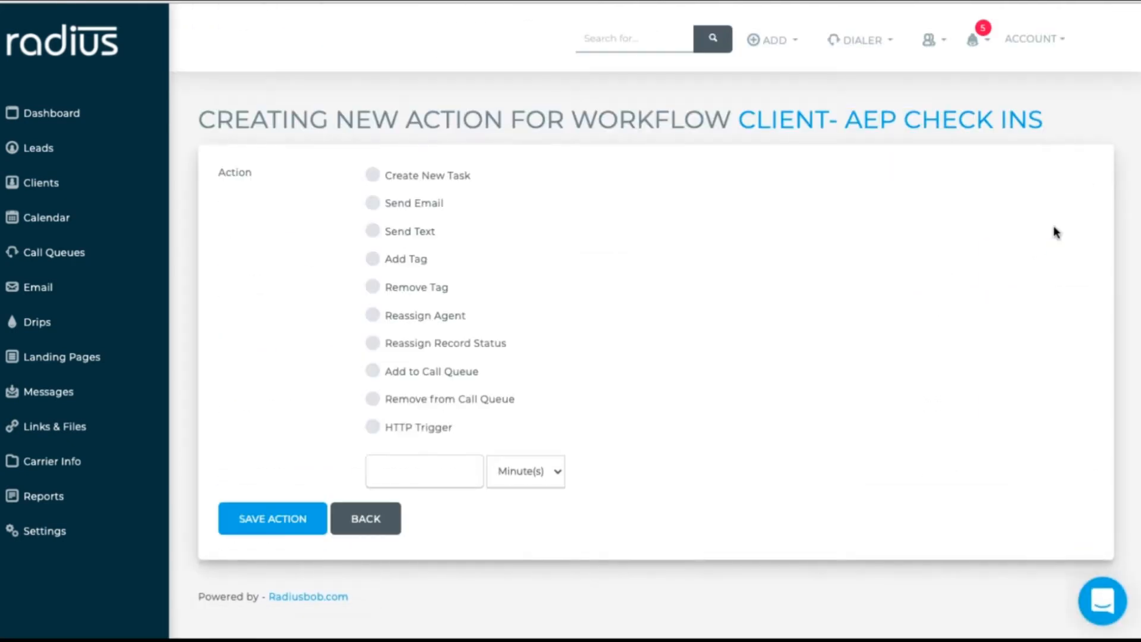
Start a new calendar event with the description "Set client tag to trigger AEP workflow".
click(75, 224)
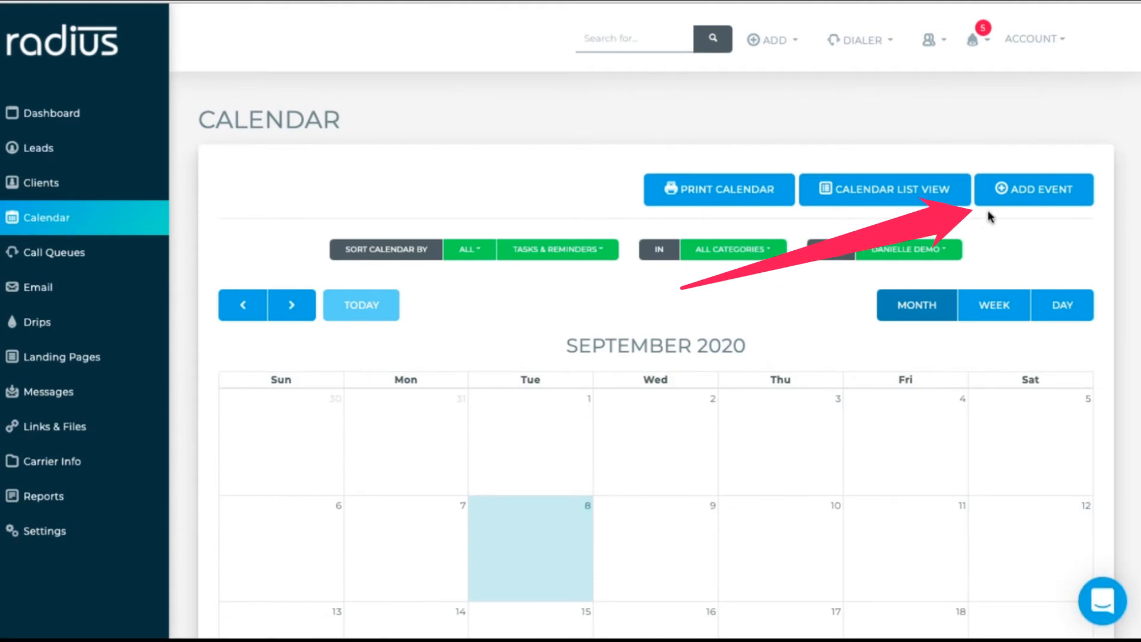
click(1019, 188)
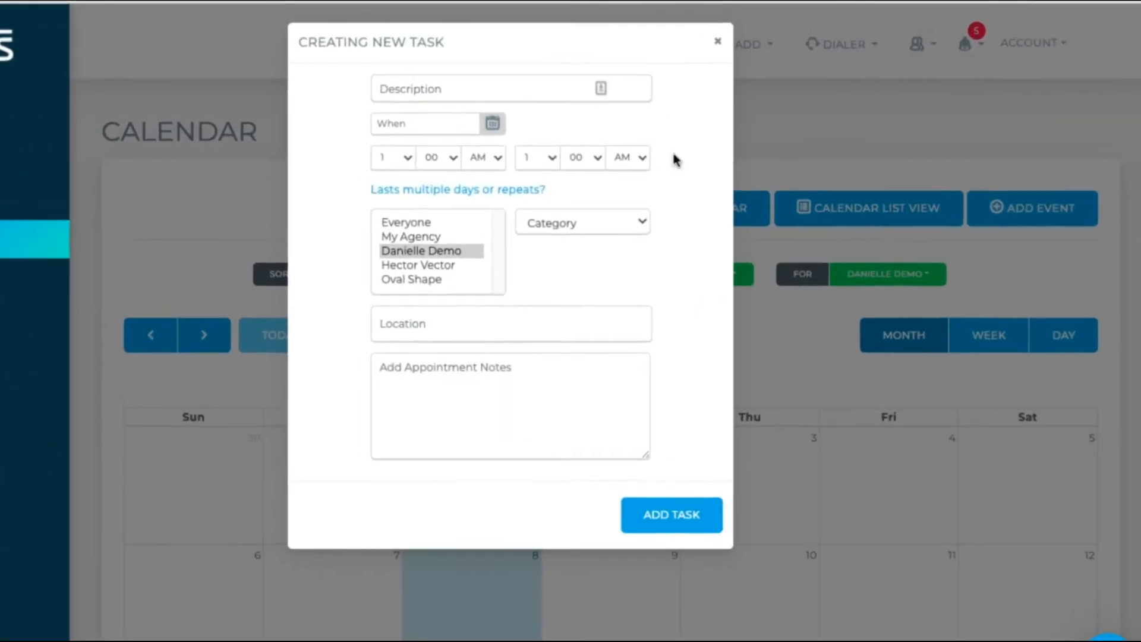
click(607, 89)
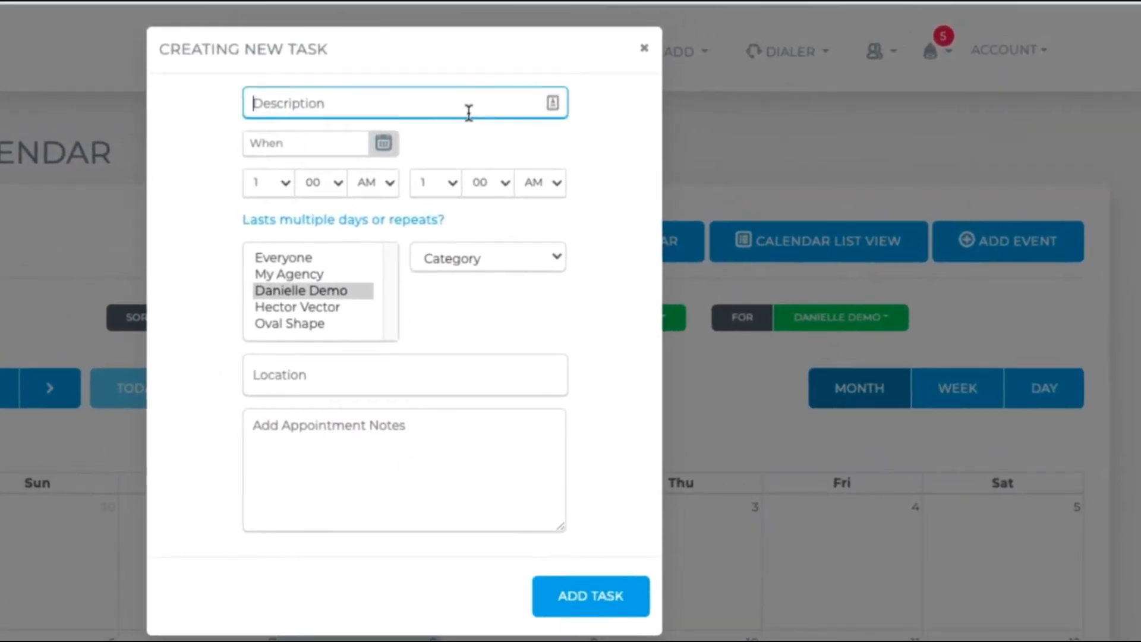
text(Set cl)
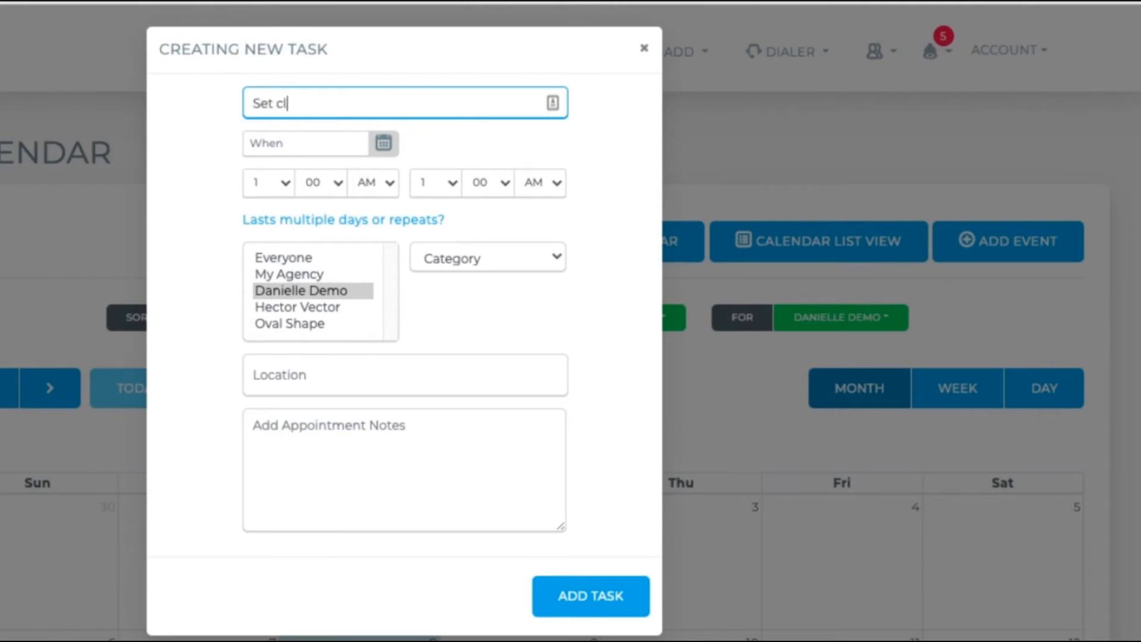
text(ient tag to trigger AEP)
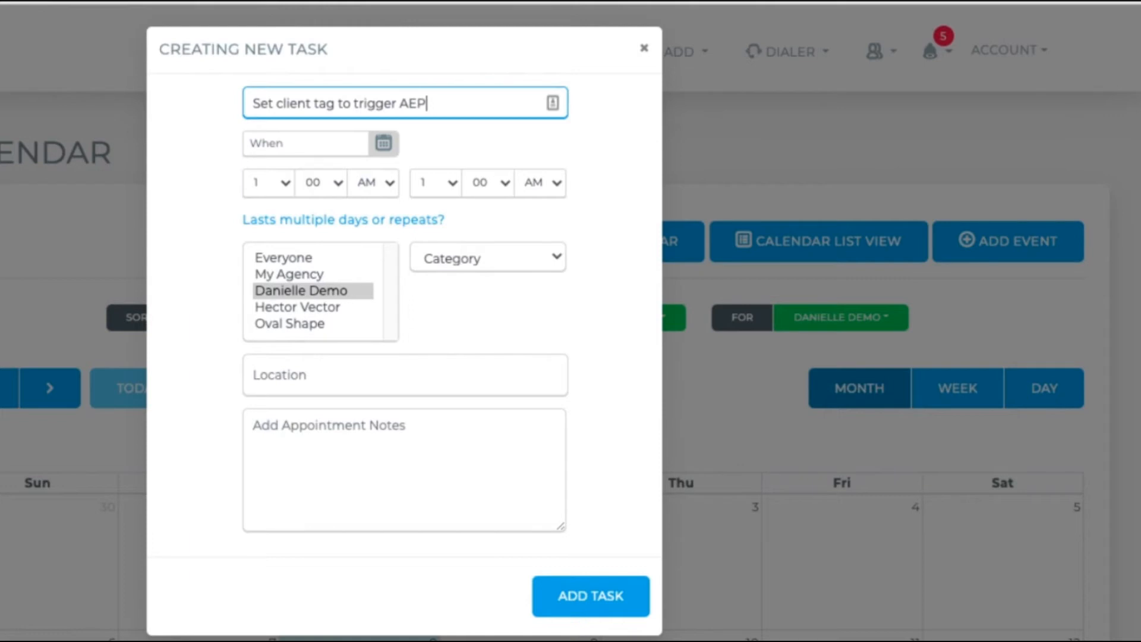
text( workflow)
Schedule the task for 10/09/2020 from 12:00 PM to 12:30 PM.
click(359, 142)
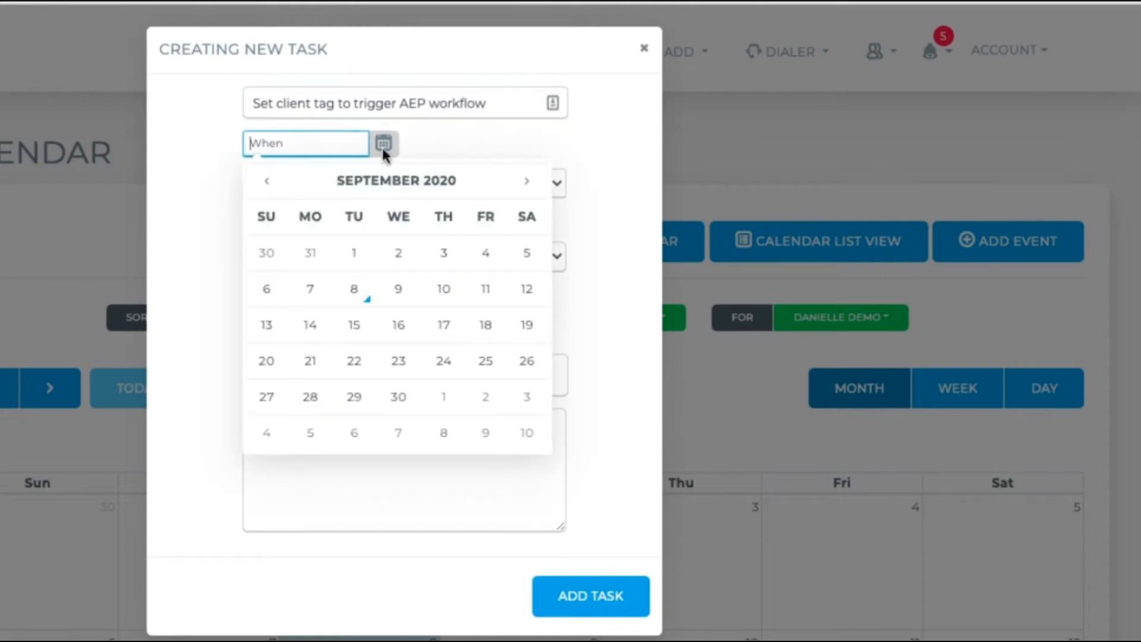
click(526, 180)
click(486, 291)
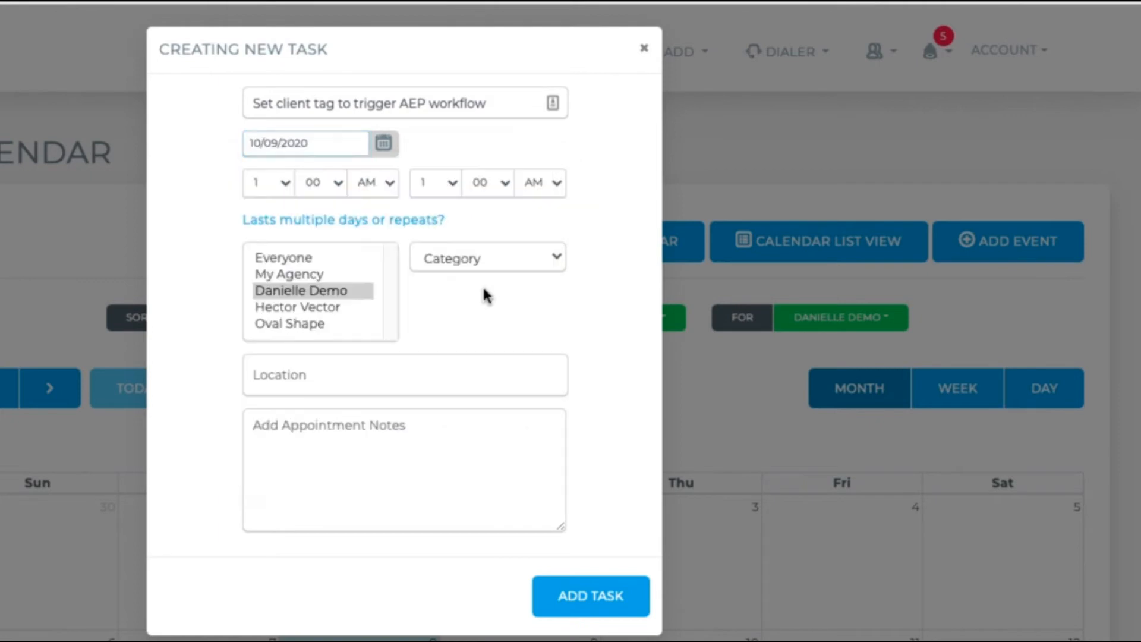
click(283, 191)
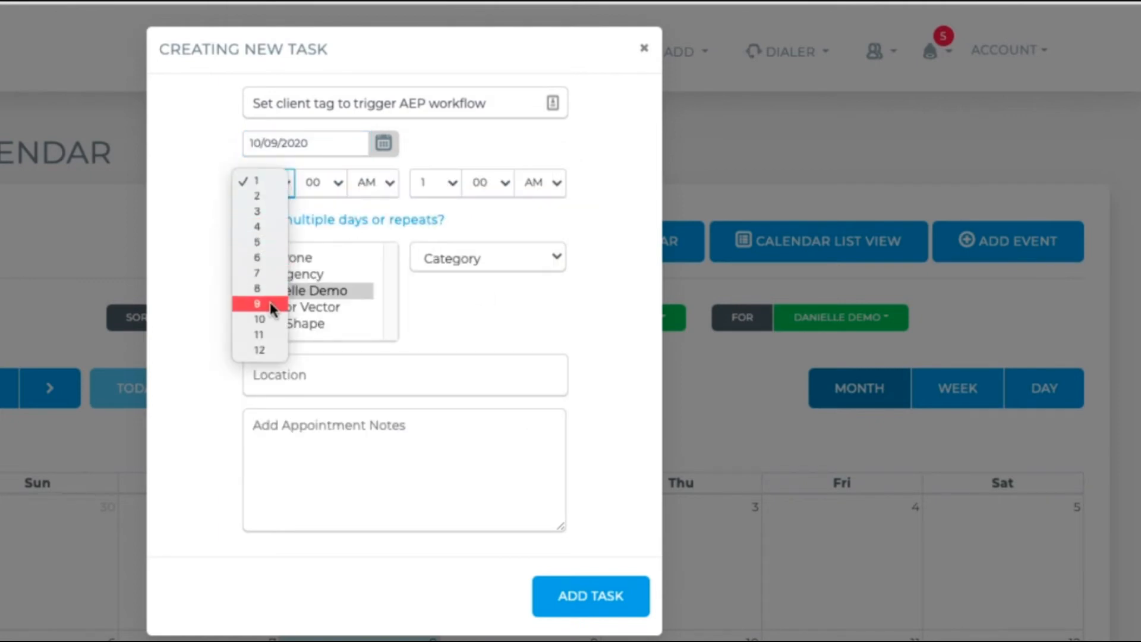
click(269, 349)
click(383, 183)
click(356, 196)
click(439, 186)
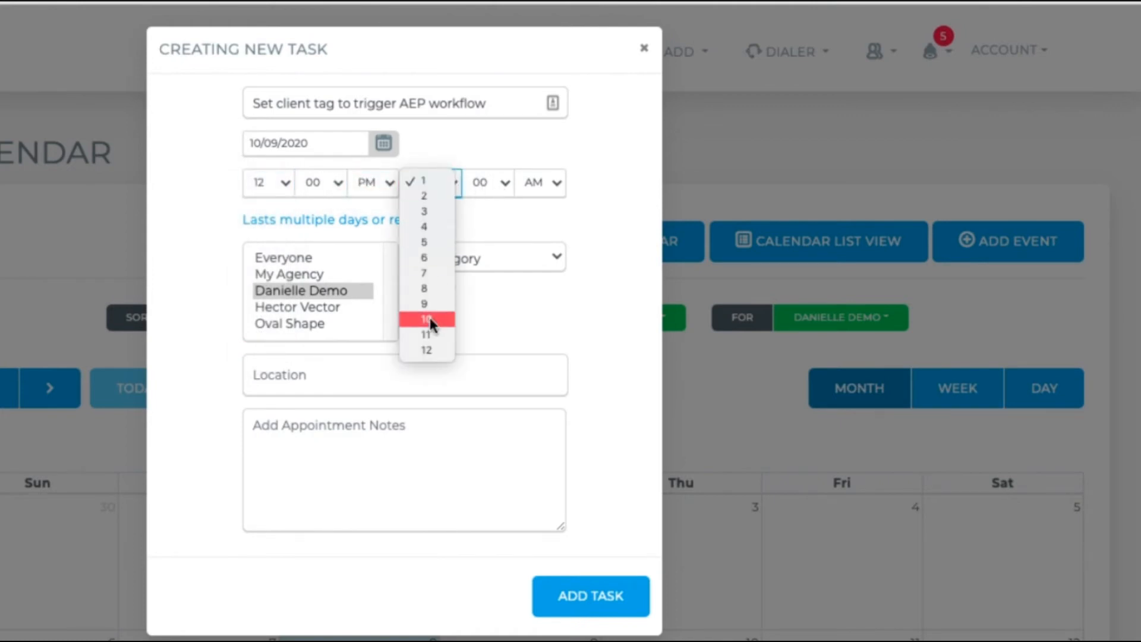
click(429, 350)
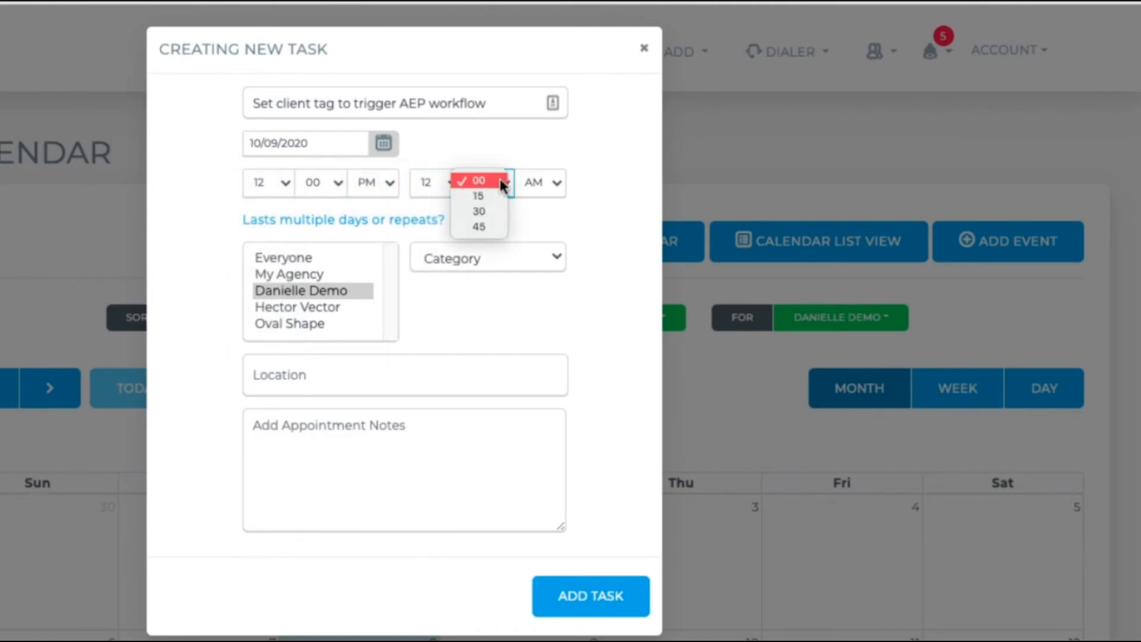
click(493, 211)
click(542, 180)
click(542, 196)
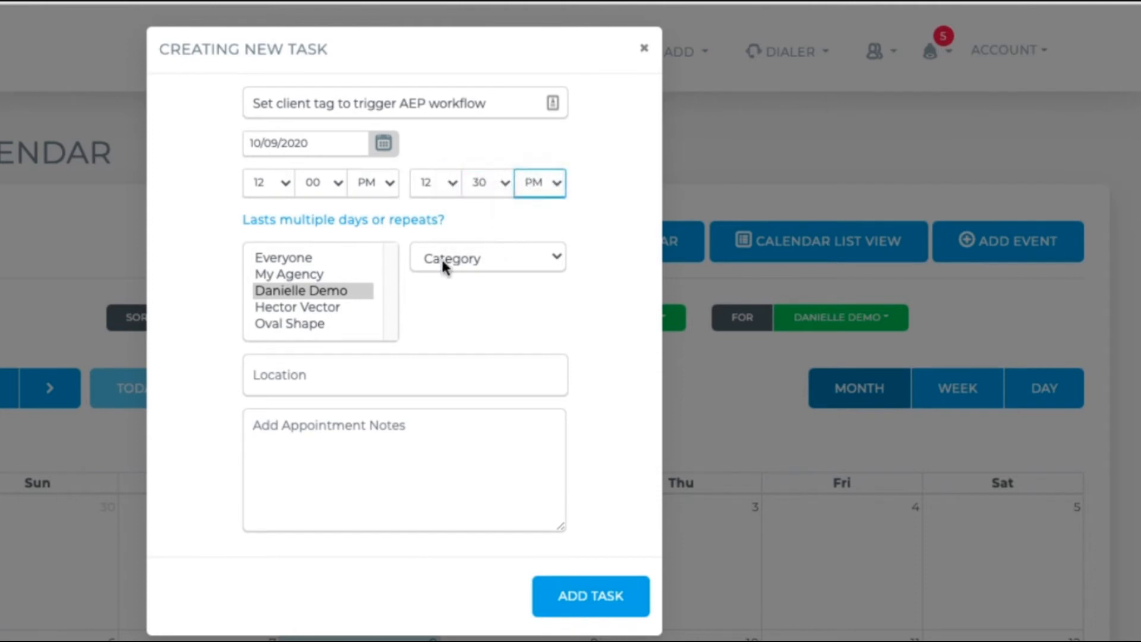
Assign the task to Everyone and set its category to Generic Task.
click(323, 259)
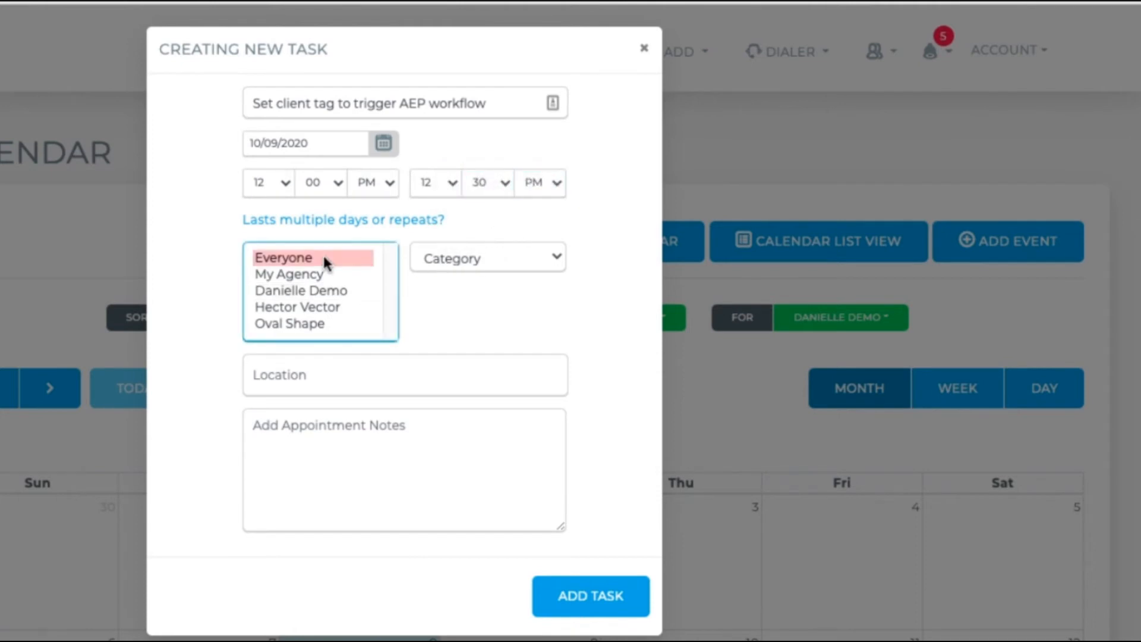
click(504, 265)
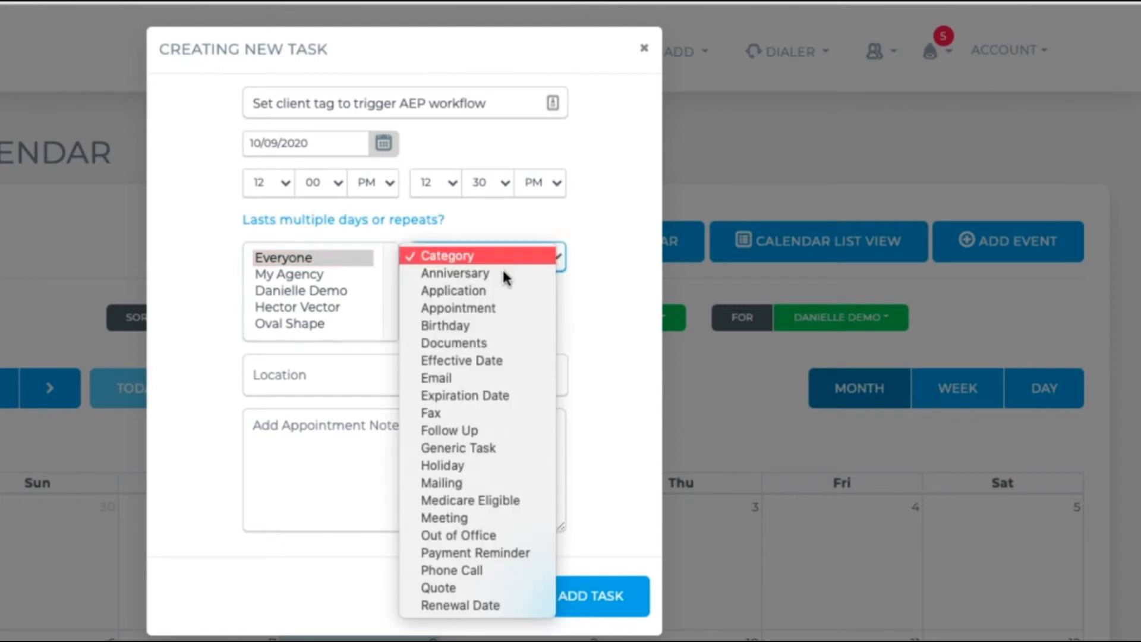
click(481, 450)
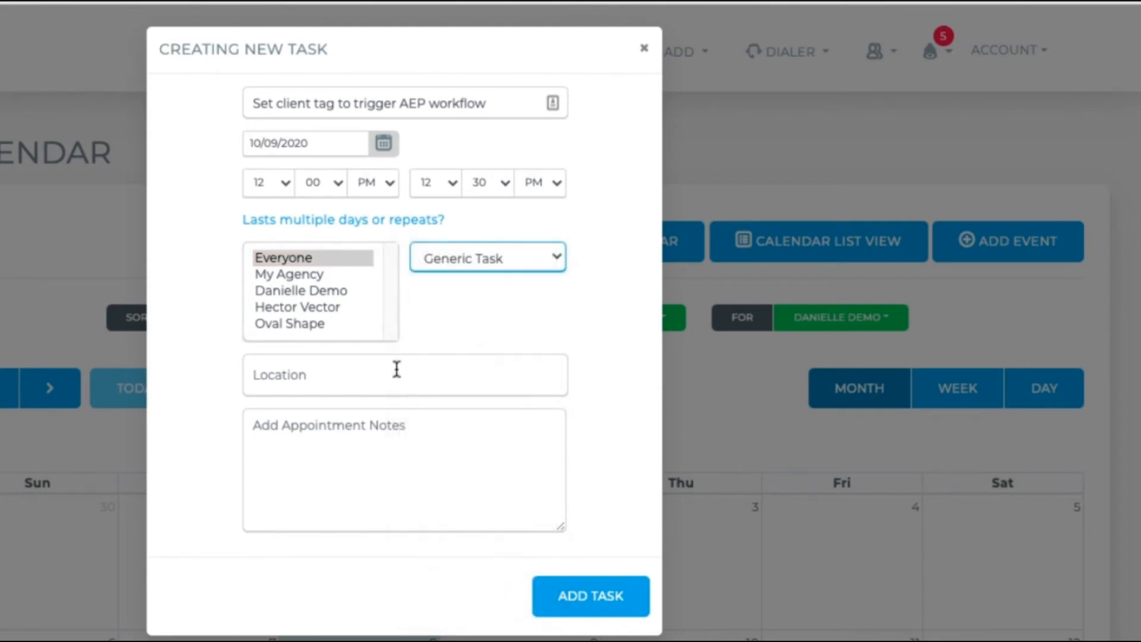
Add task notes on showing 250 clients per page, selecting all and bulk updating to add the tag "AEP-Not Yet Selected", and save the task.
click(386, 437)
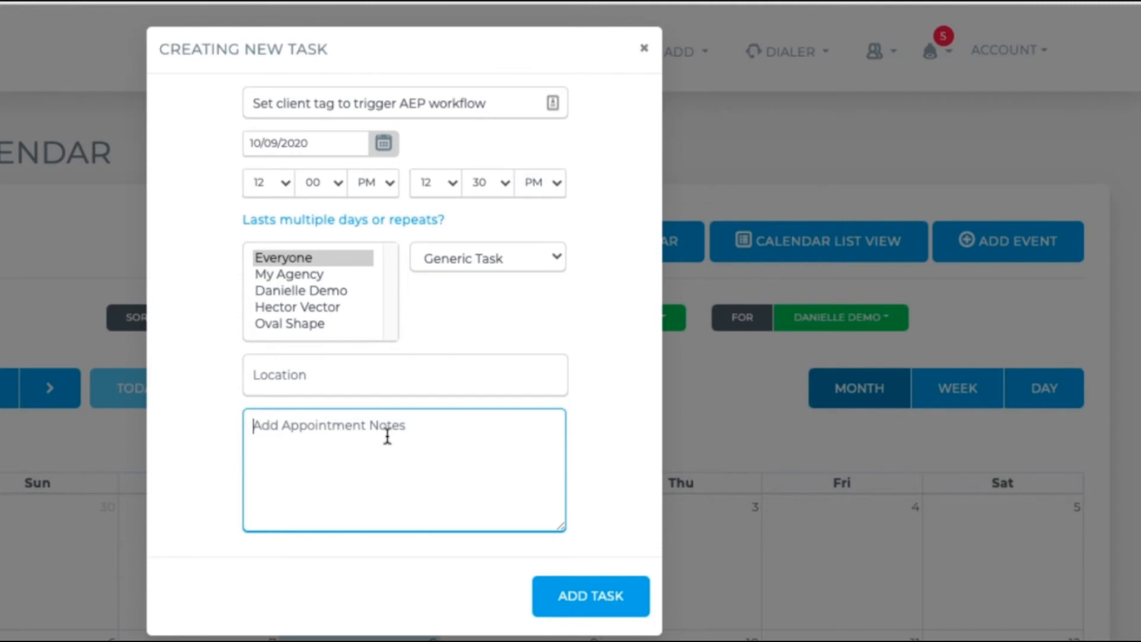
text(Go to clients Scroll down)
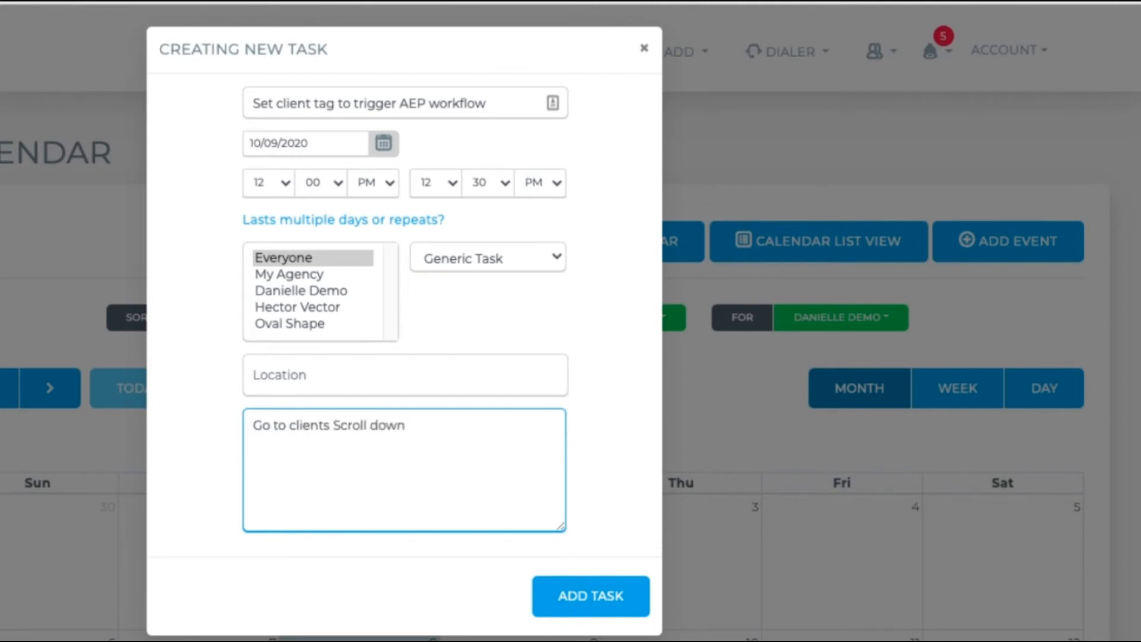
text( to change to)
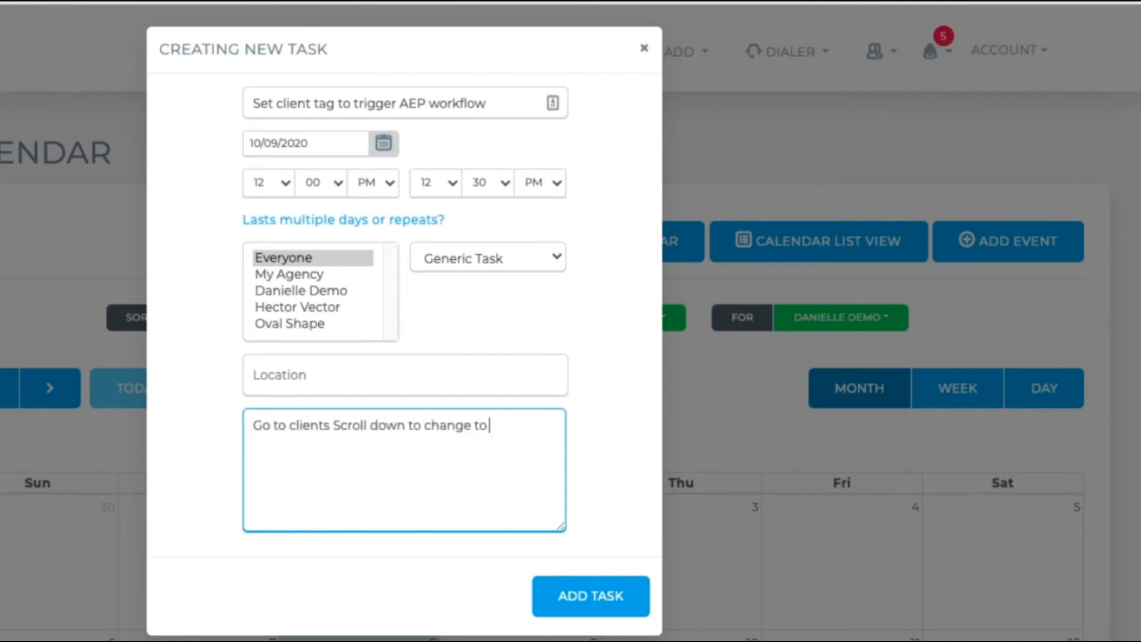
text( 250 per page. Then scroll up to select all & bulk up)
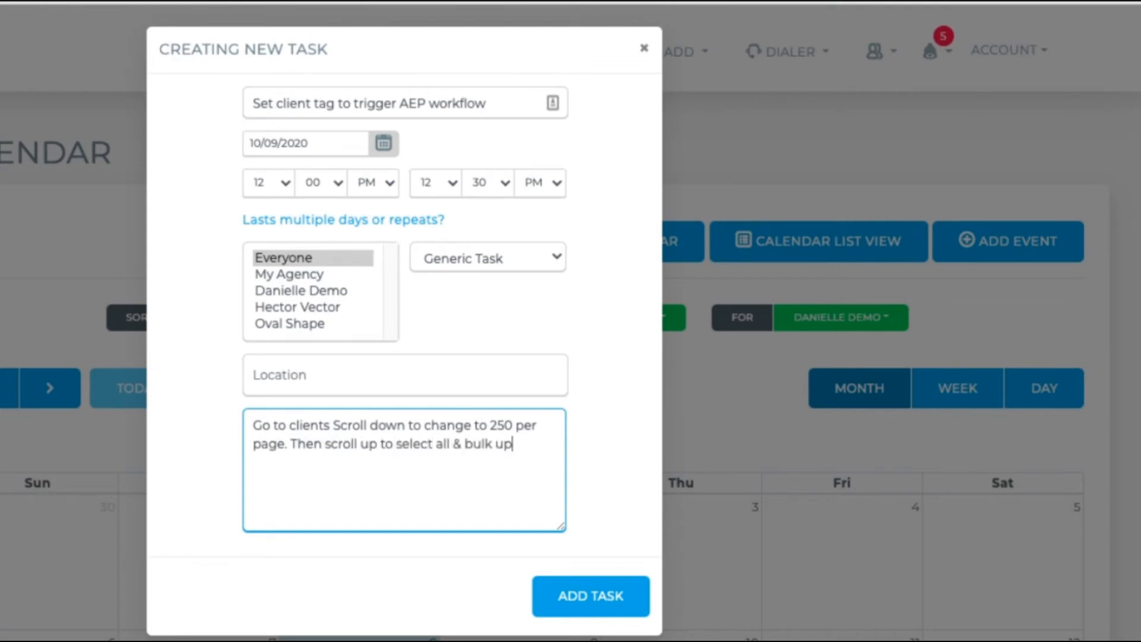
text(date to add tag of AEP-Not Yet Selected and submit.)
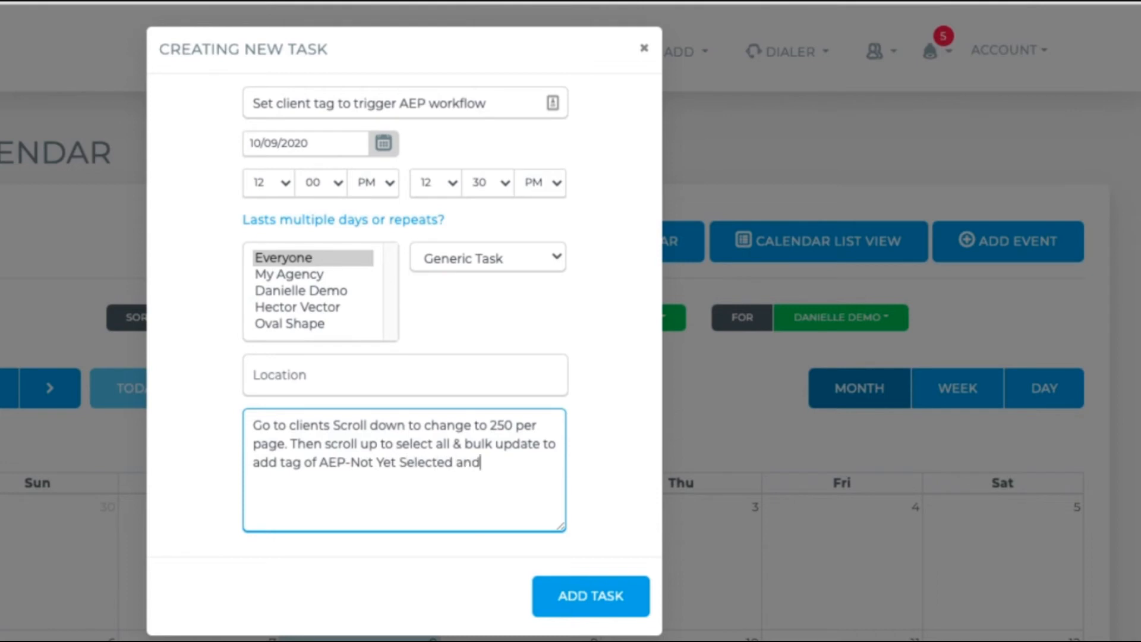
click(602, 595)
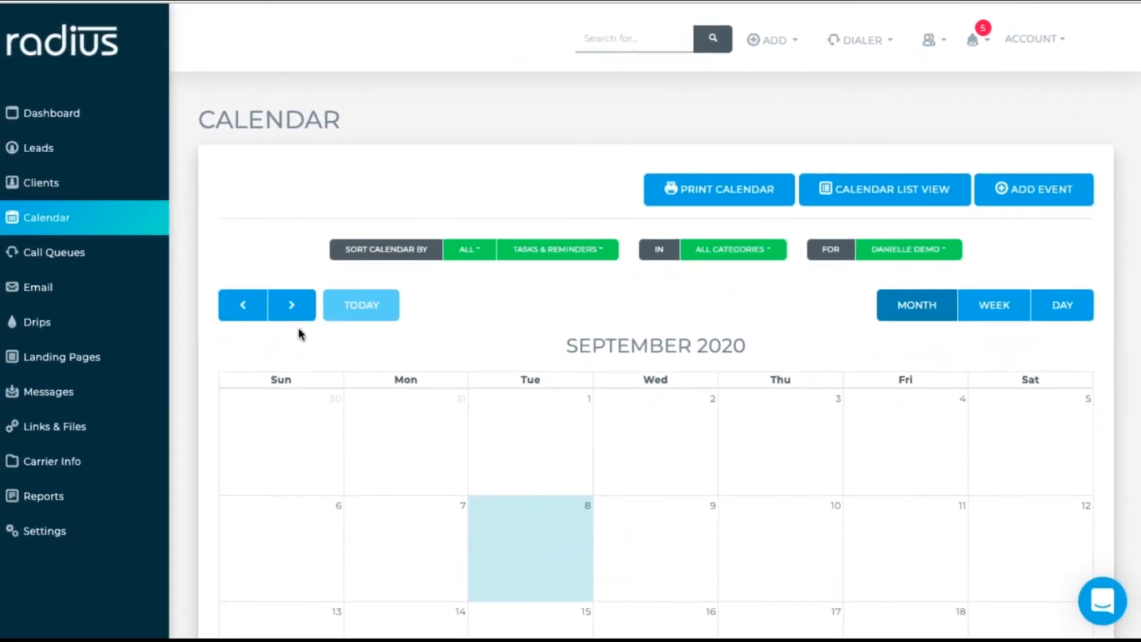
Show October 2020 in the calendar and check the new task on the 9th.
click(290, 304)
scroll(1119, 236, down, 1)
scroll(847, 353, down, 3)
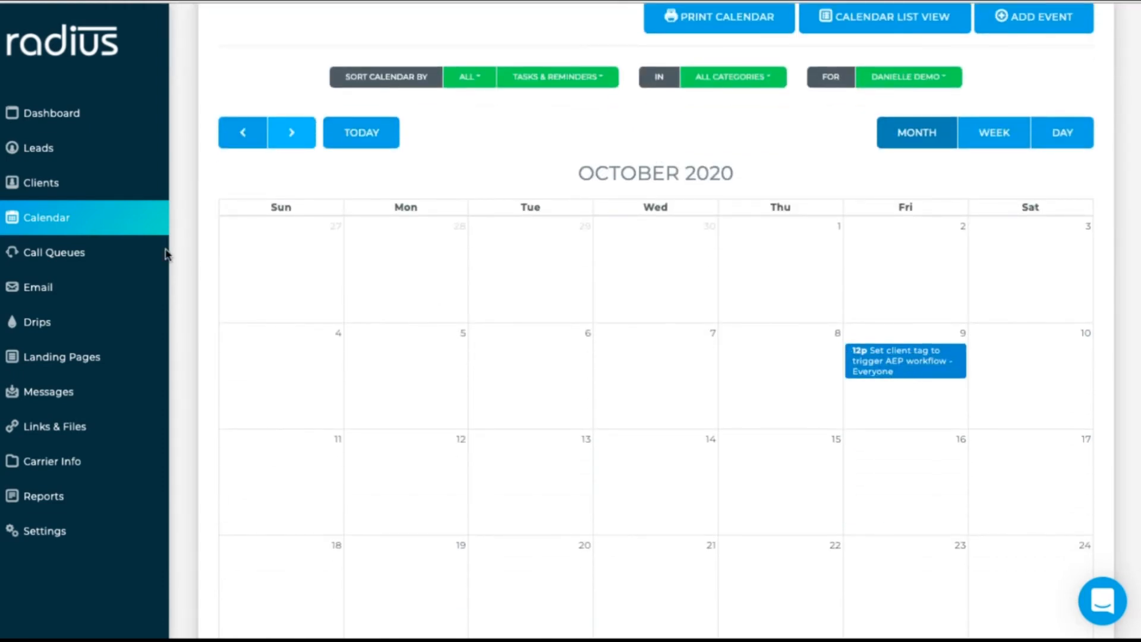
Open the client list and set it to show 250 clients per page.
click(75, 193)
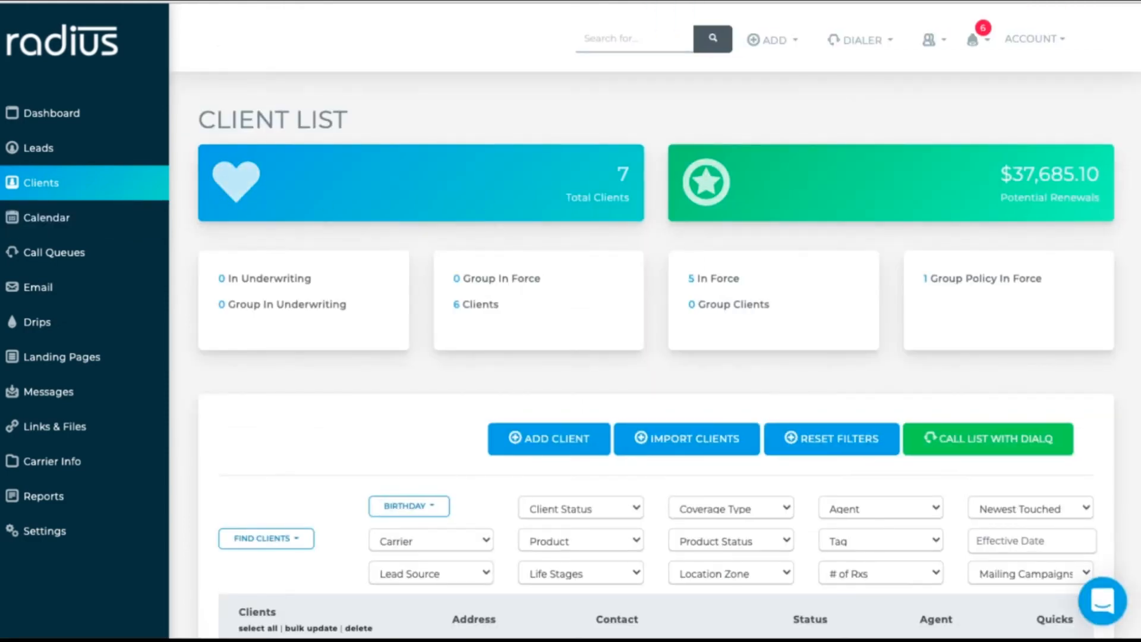
scroll(653, 356, down, 4)
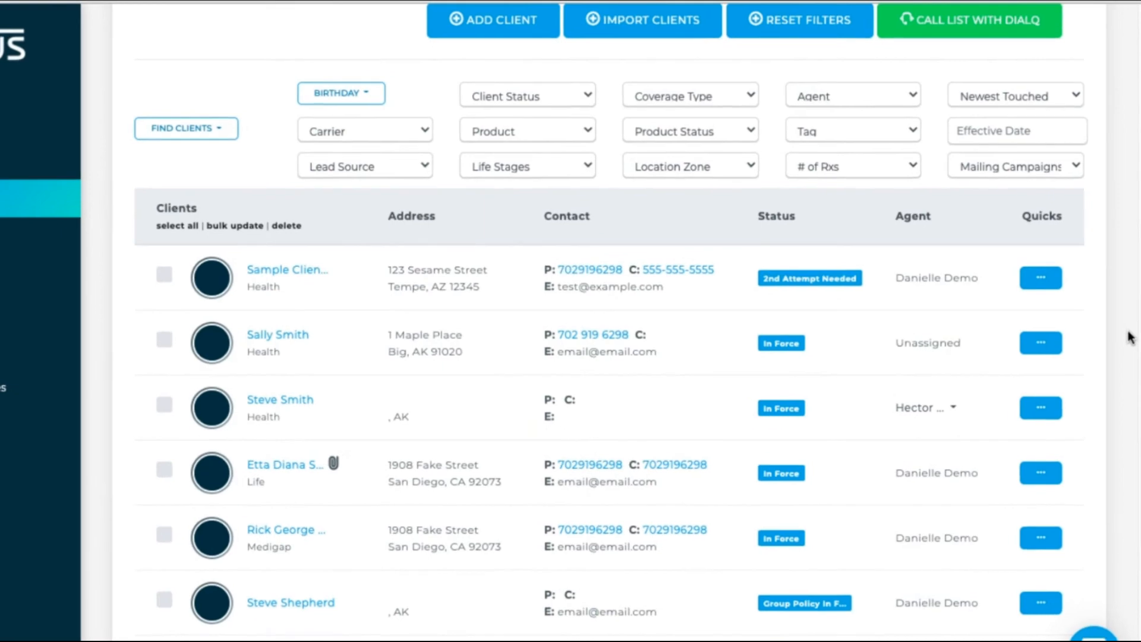
drag(1127, 373, 1131, 523)
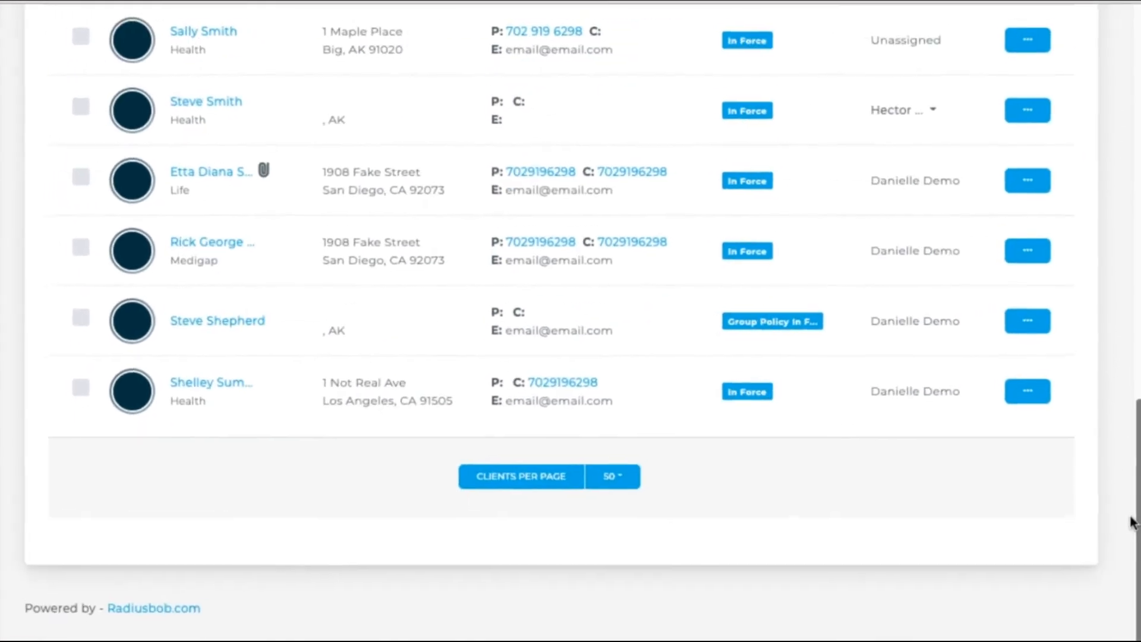
click(619, 479)
click(630, 364)
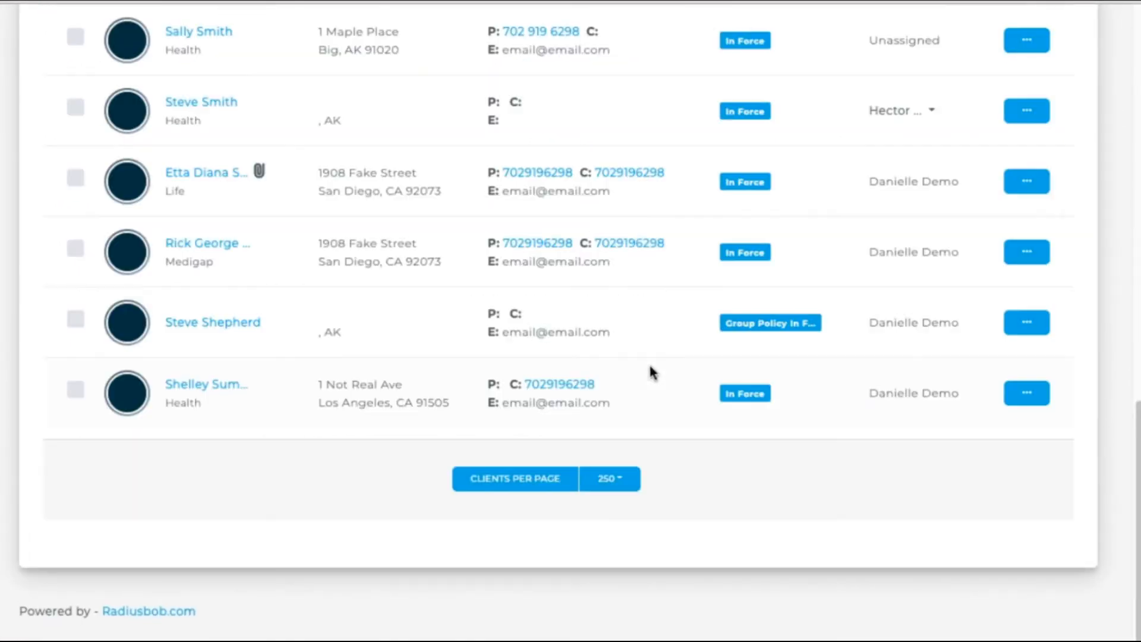
Select all clients and bulk update them by adding the tag "AEP- Not Yet Selected".
drag(1137, 428, 1134, 287)
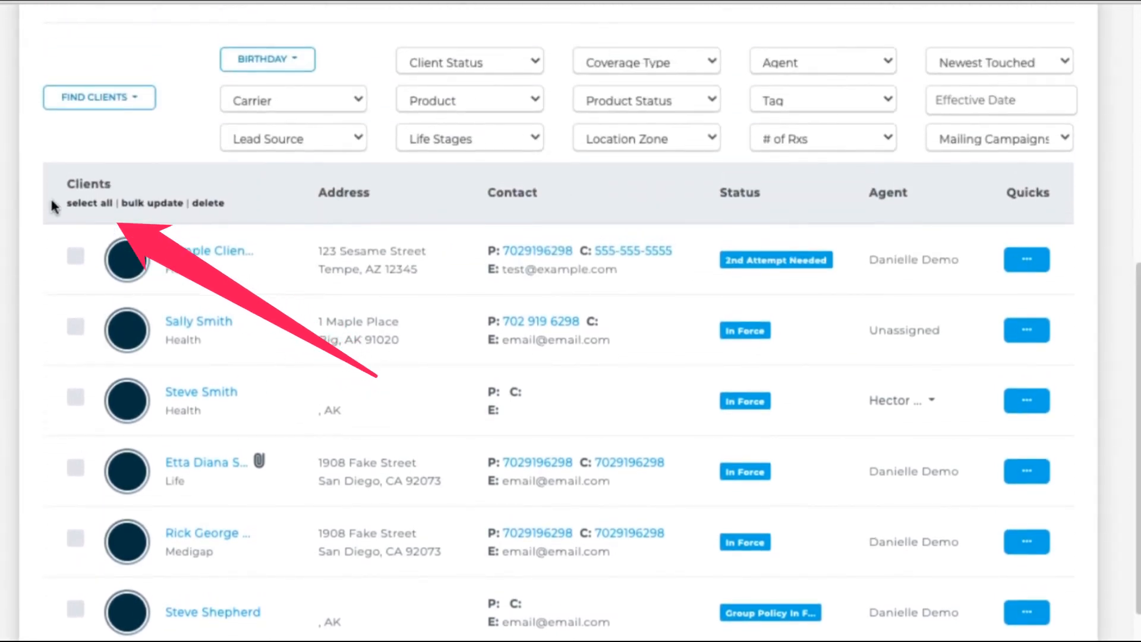
click(75, 205)
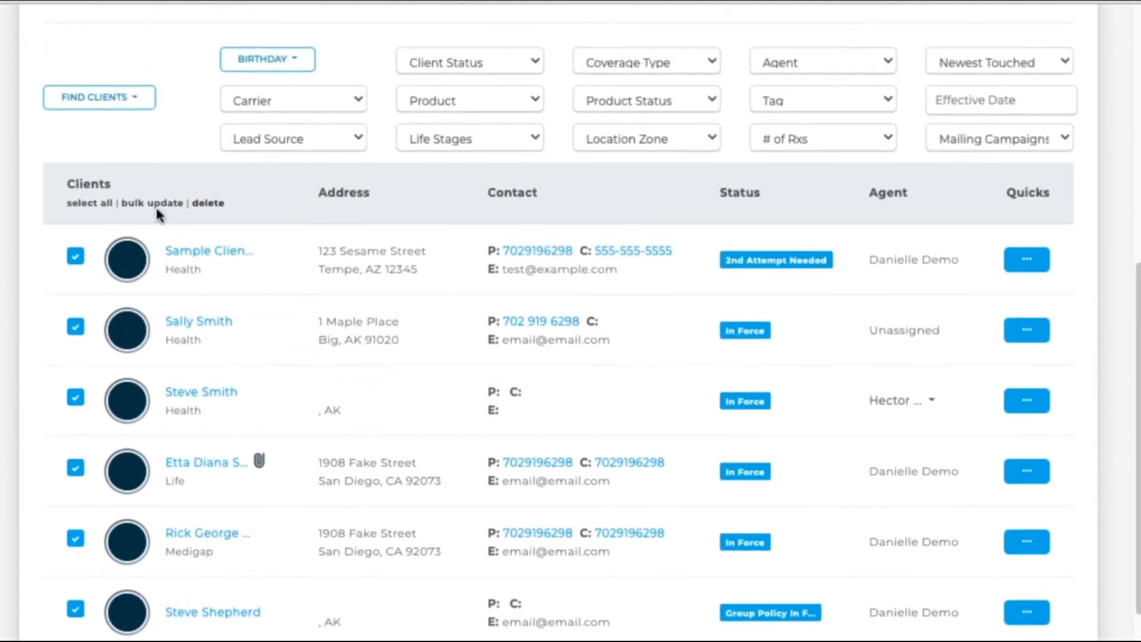
click(157, 204)
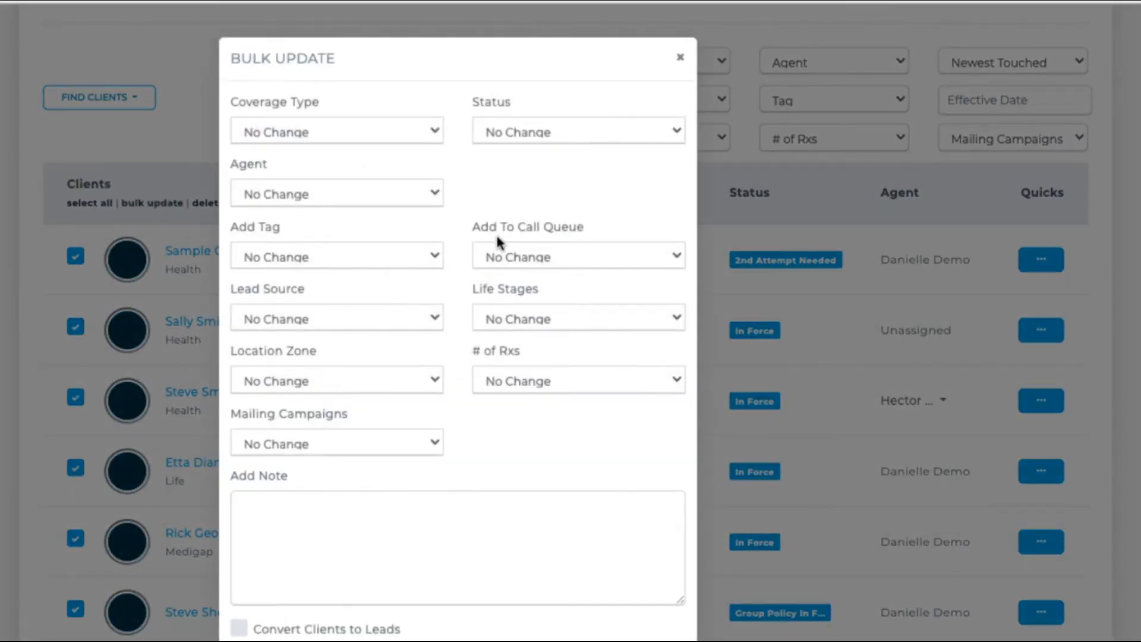
click(414, 261)
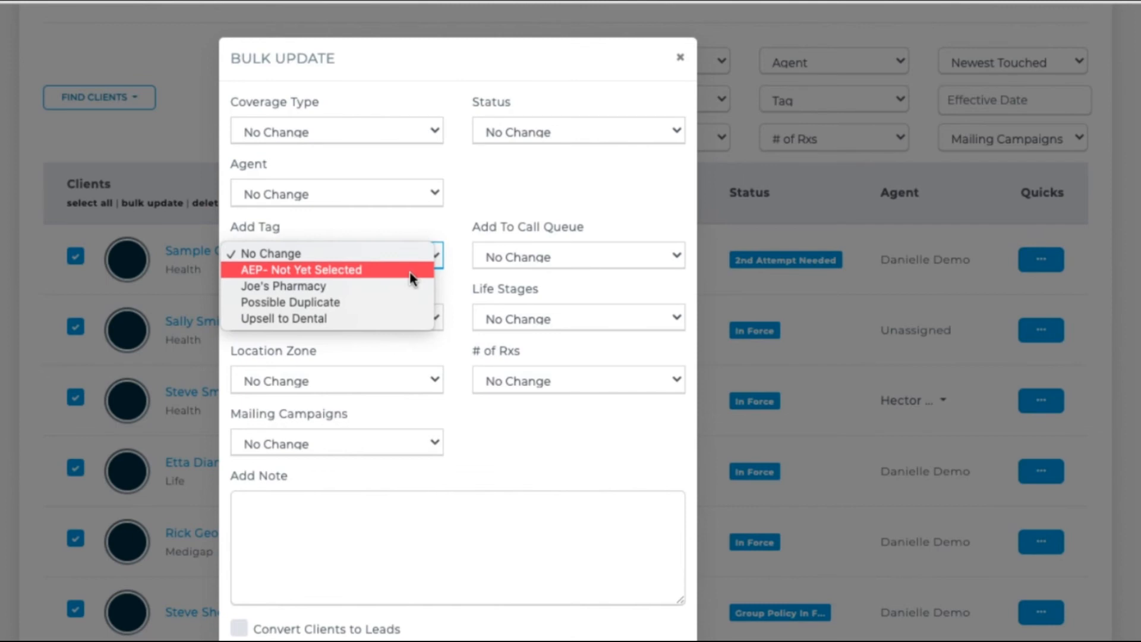
click(409, 271)
scroll(557, 444, down, 3)
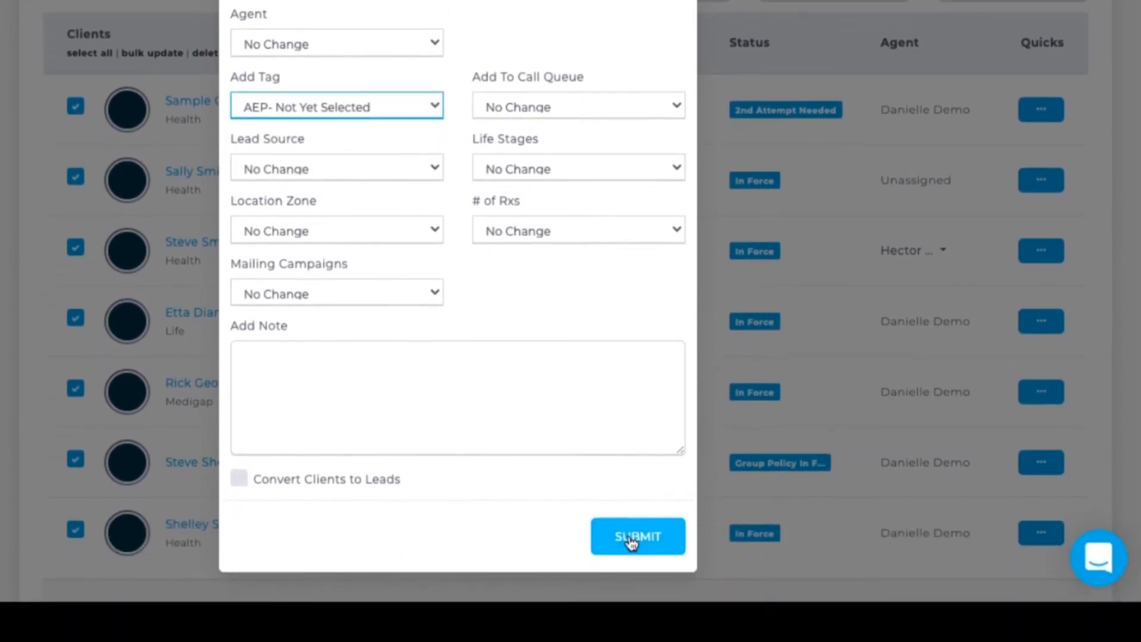
click(632, 537)
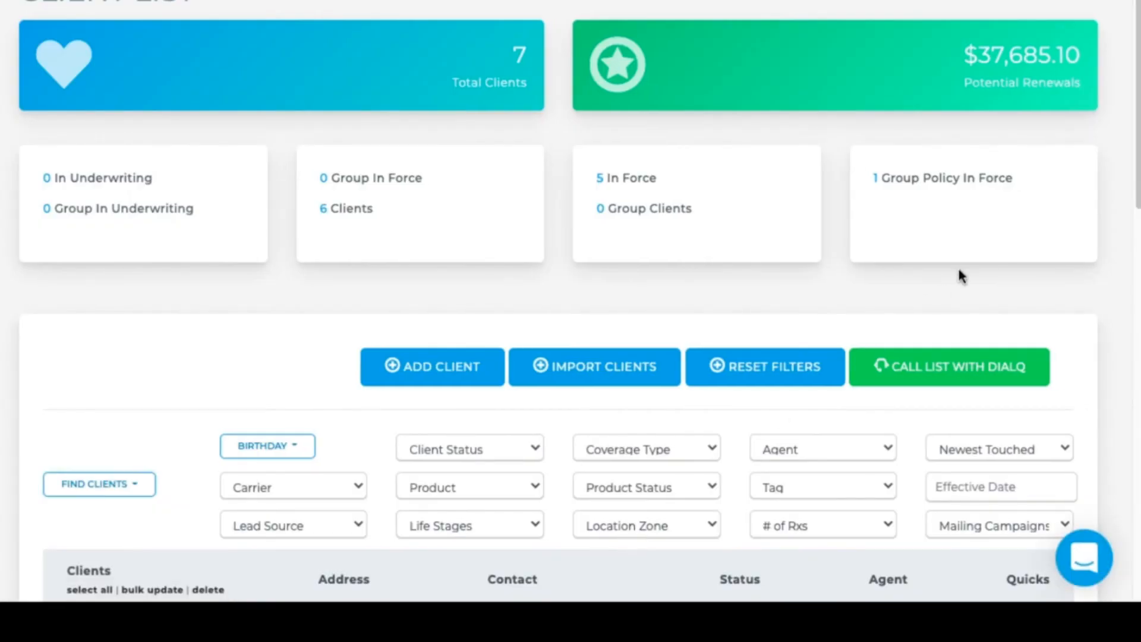
Filter the client list by the Health coverage type.
scroll(1121, 196, down, 5)
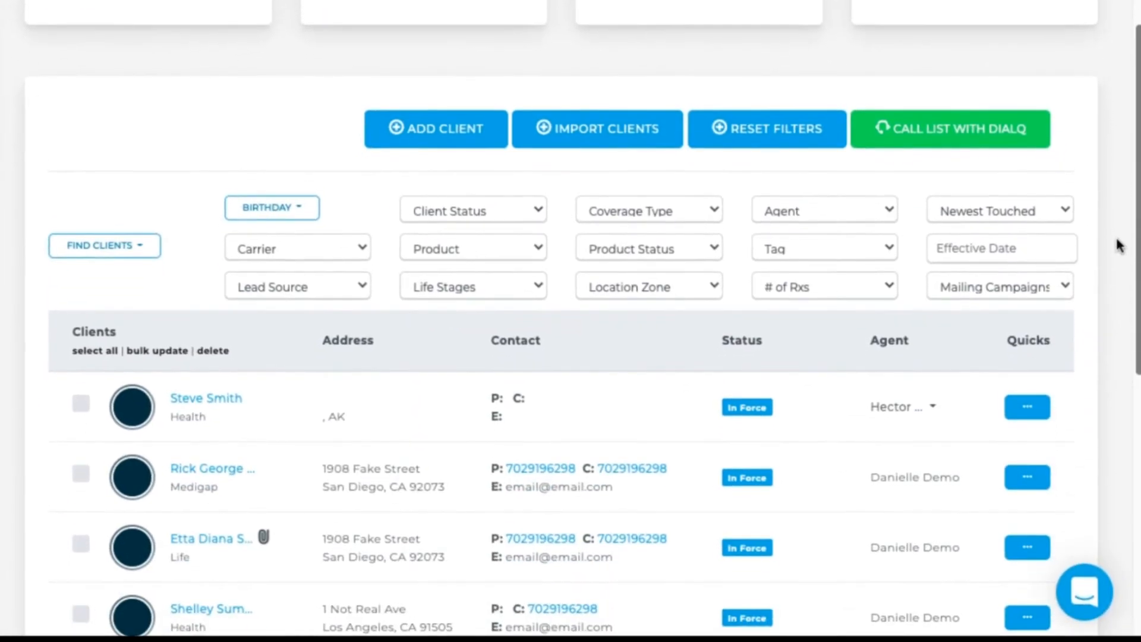
scroll(1119, 300, down, 3)
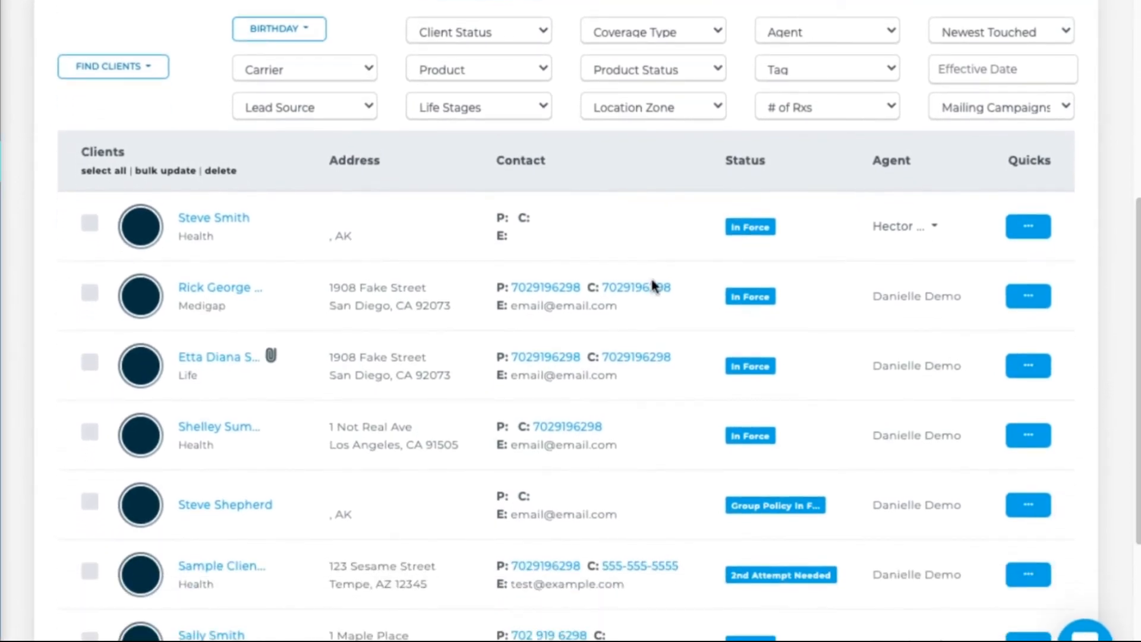
click(605, 41)
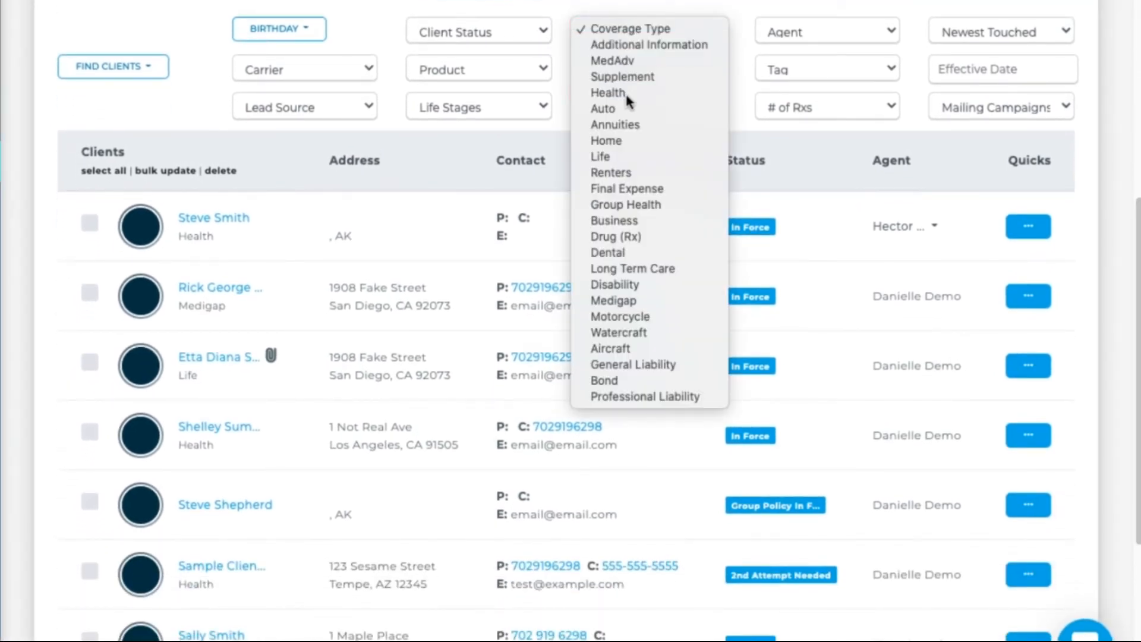
click(615, 110)
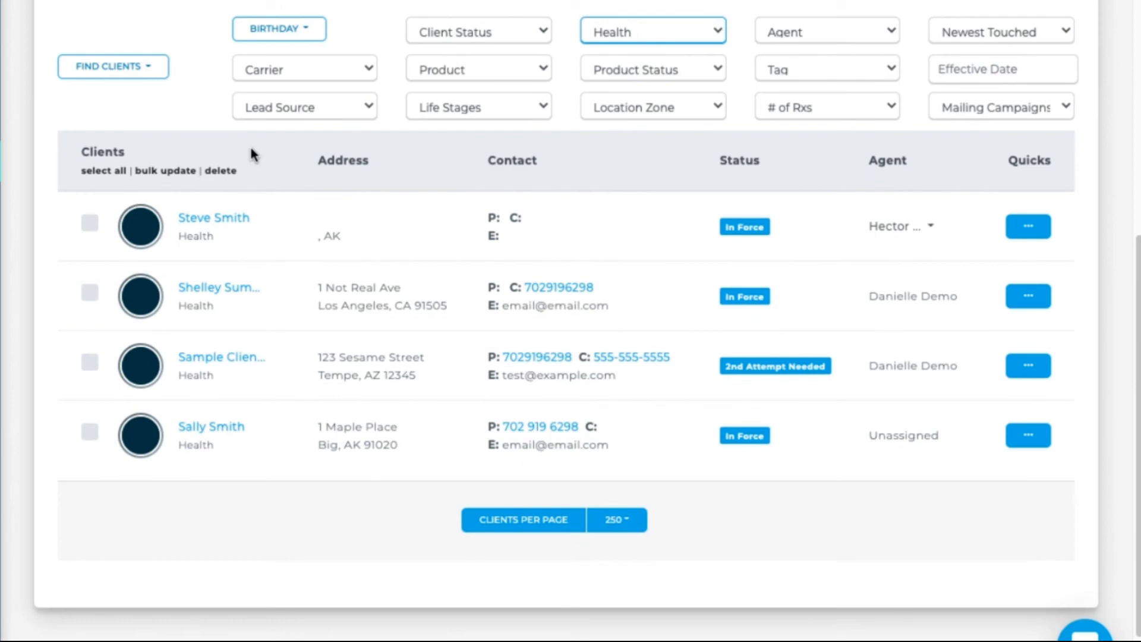
click(101, 172)
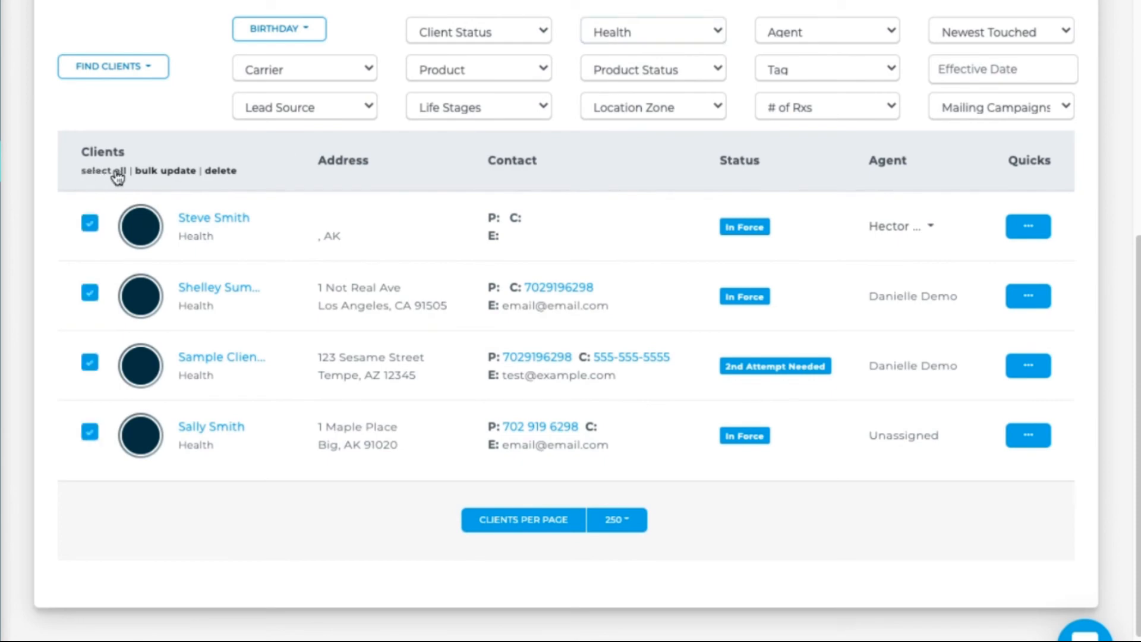
click(163, 172)
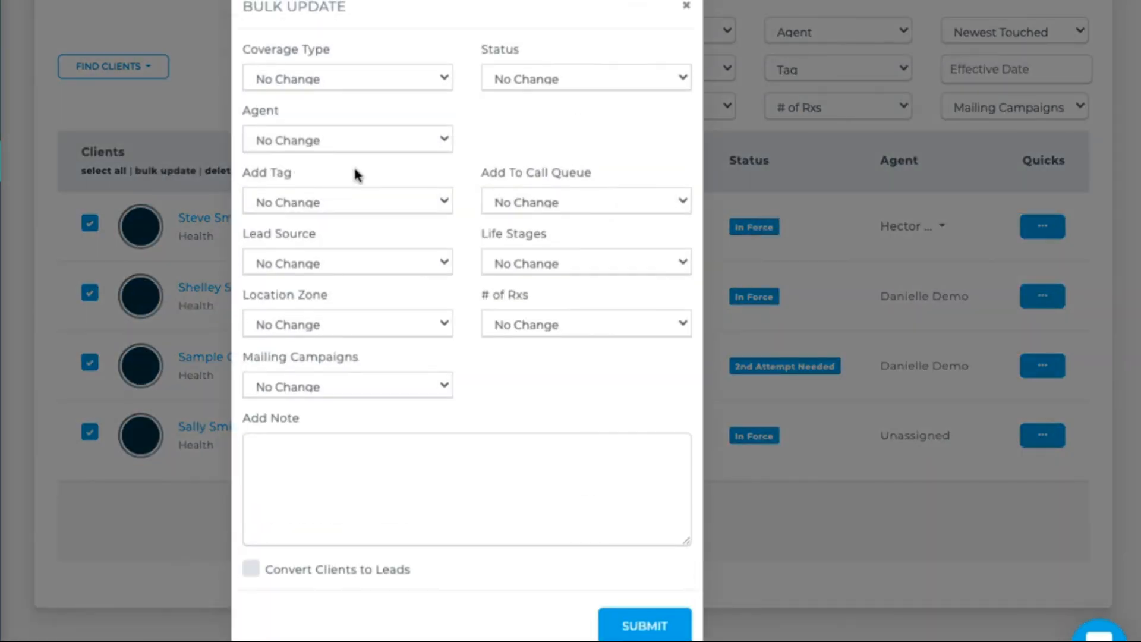
click(390, 197)
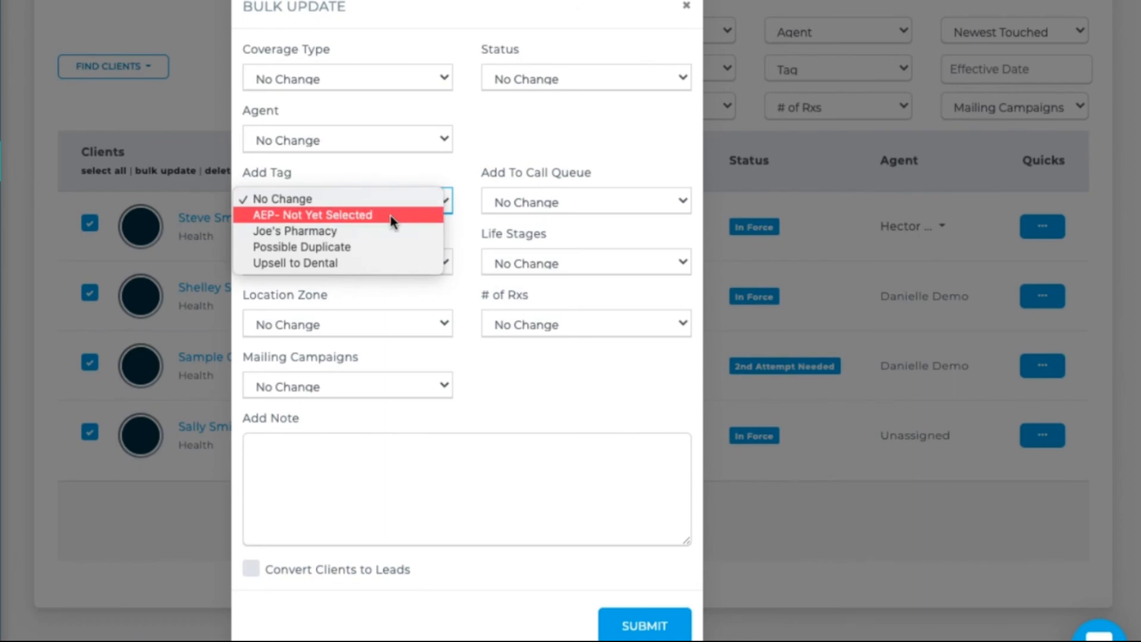
click(686, 8)
click(686, 7)
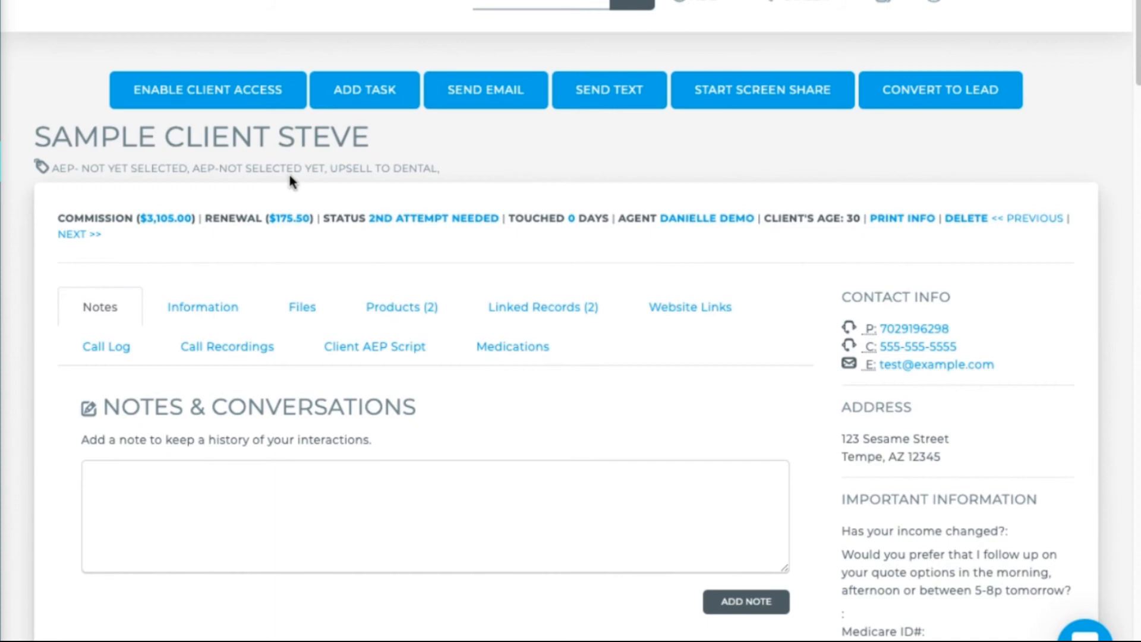
Check the sample client's record for the "AEP- Not Yet Selected" tag and the AEP check-in workflow note.
drag(193, 167, 51, 171)
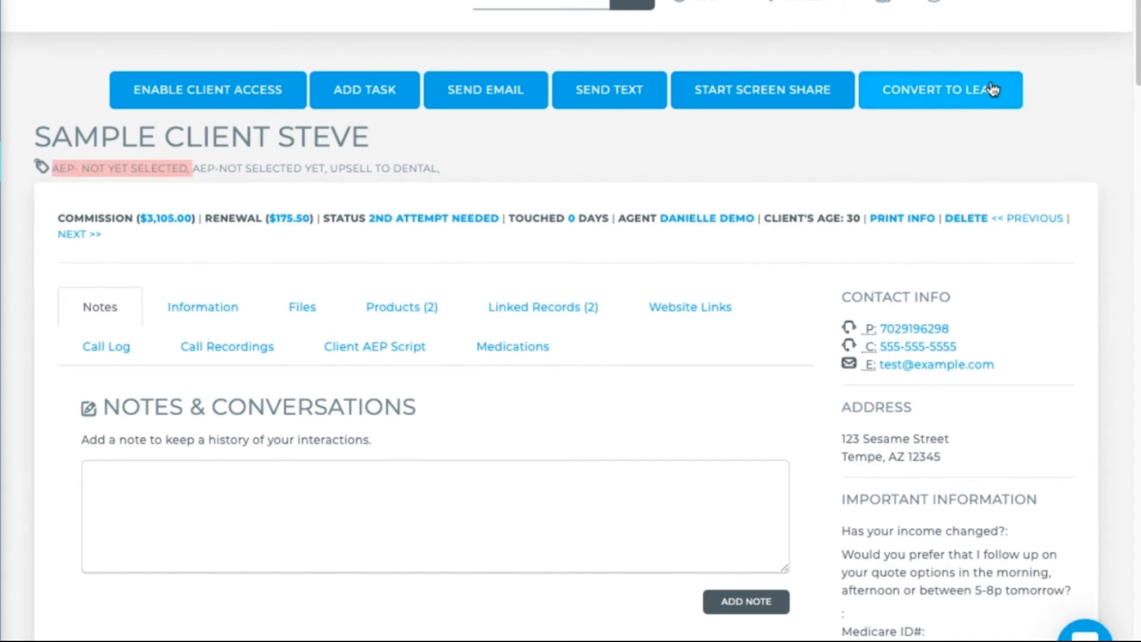
scroll(1136, 119, down, 8)
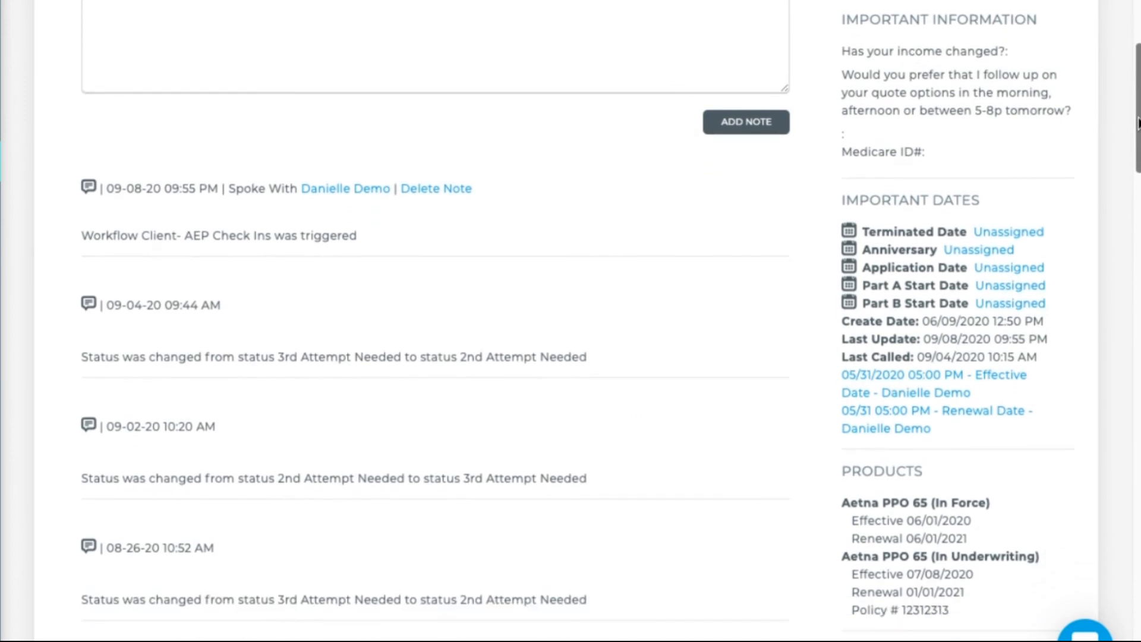
drag(81, 208, 383, 252)
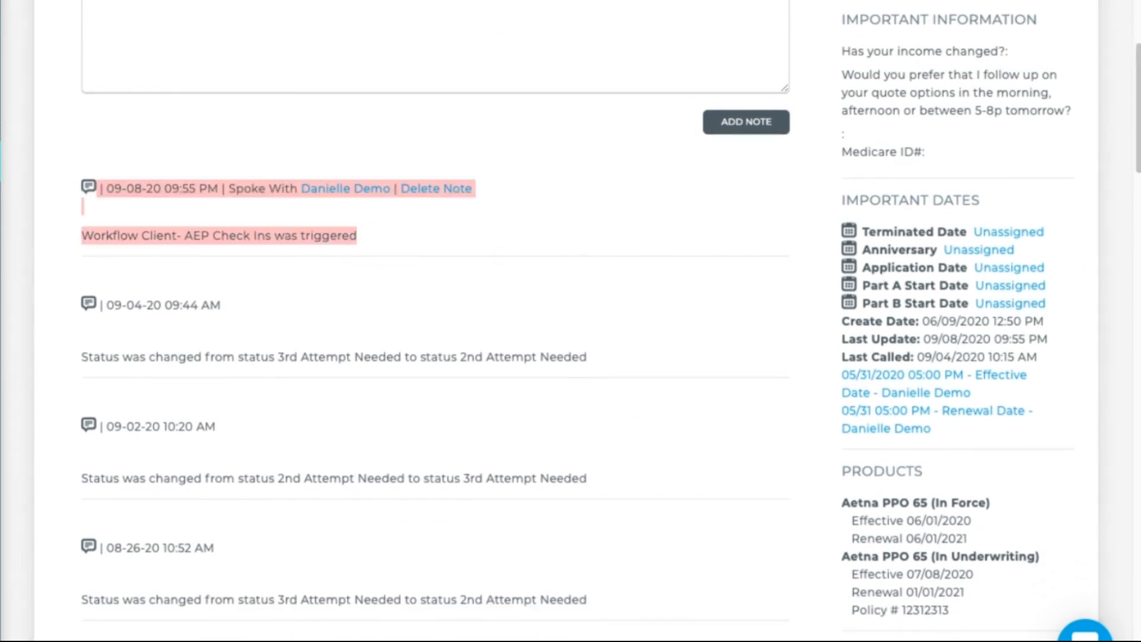
Examine the pending workflow actions on the sample client's record, including the call queue and text message details.
scroll(1136, 161, down, 10)
scroll(570, 321, down, 4)
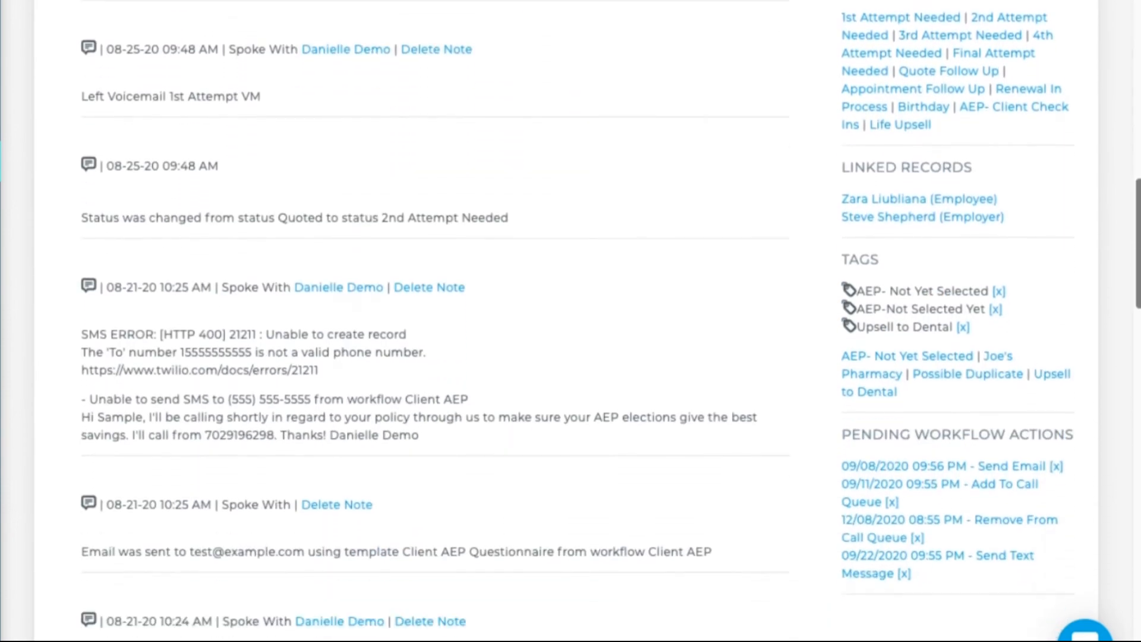
scroll(571, 320, down, 2)
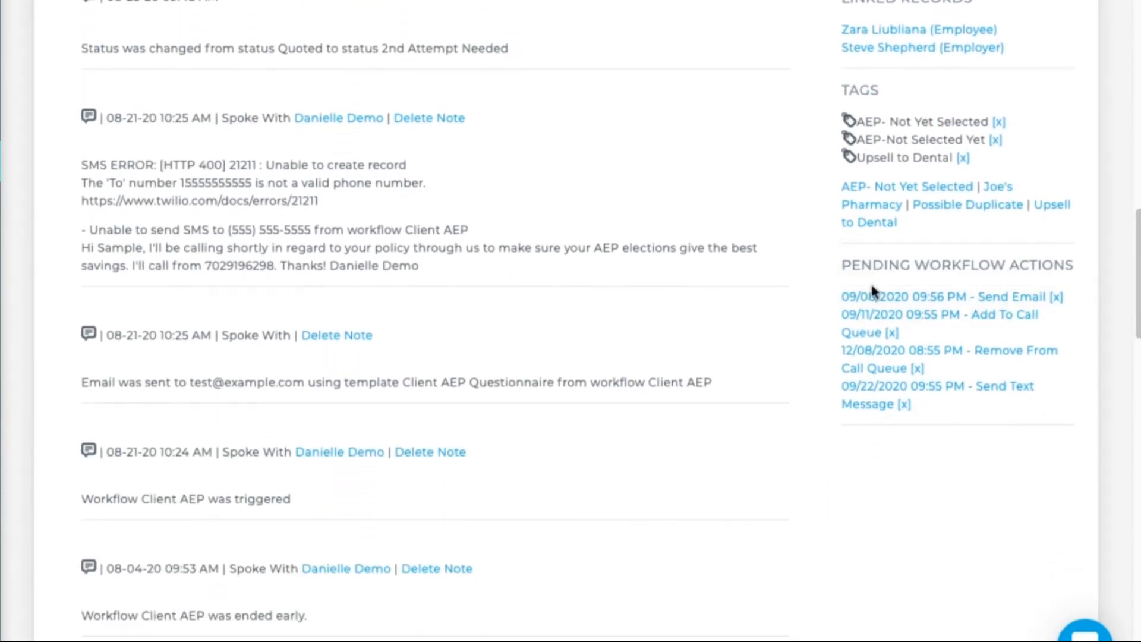
drag(834, 264, 971, 433)
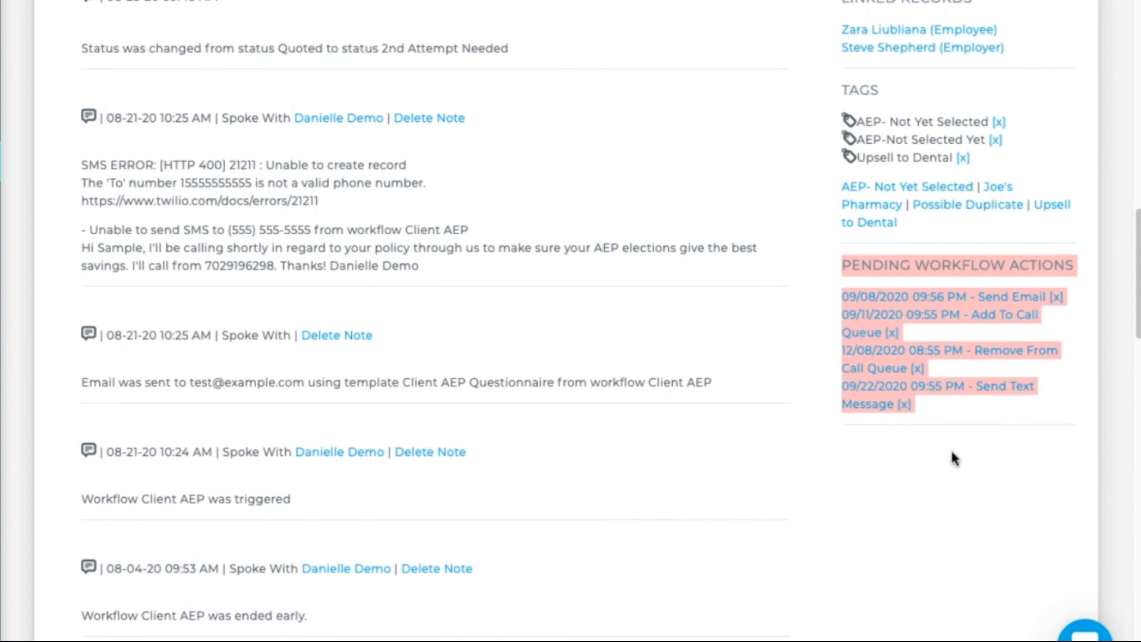
click(952, 458)
mouse_move(945, 317)
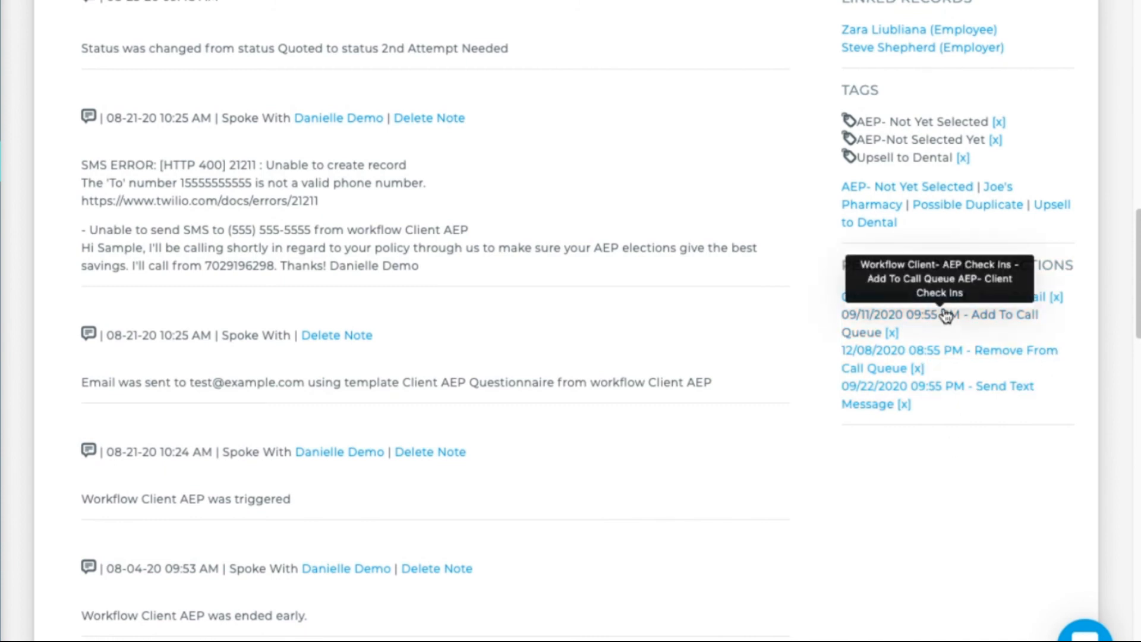
mouse_move(924, 357)
mouse_move(913, 397)
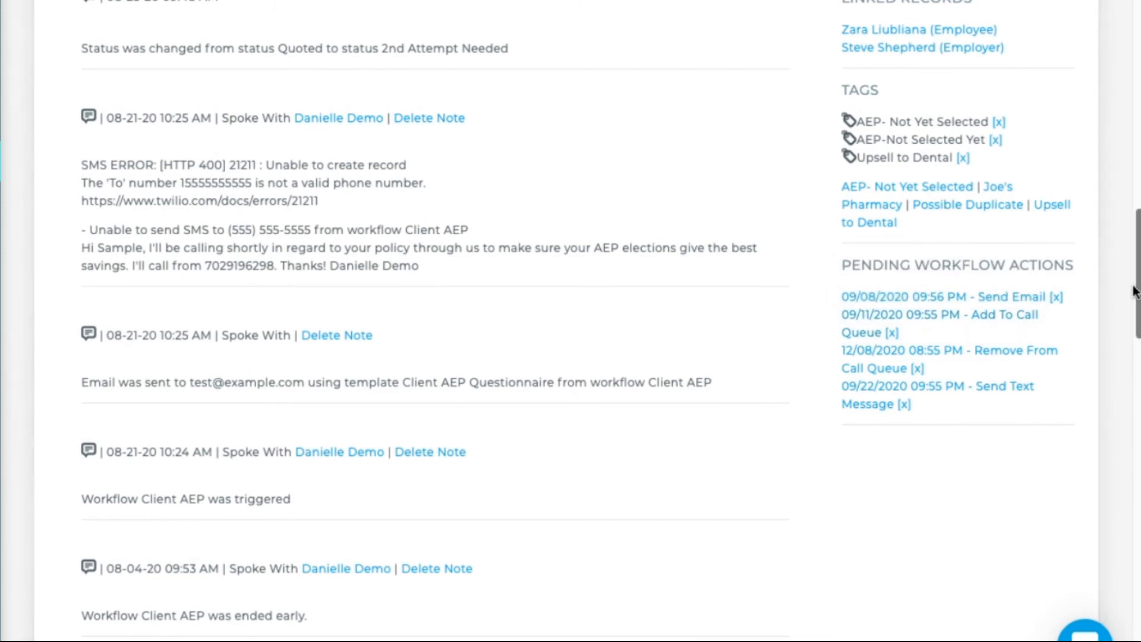
Add the sample client to the "AEP- Client Check Ins" call queue from the client record.
drag(1135, 291, 1130, 214)
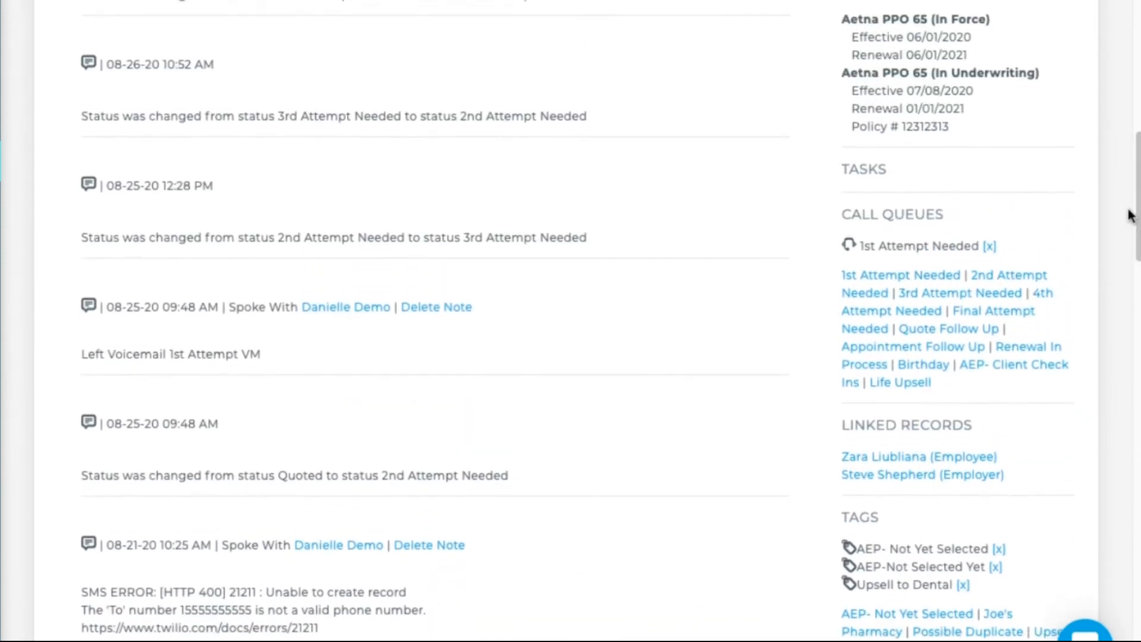
click(1018, 366)
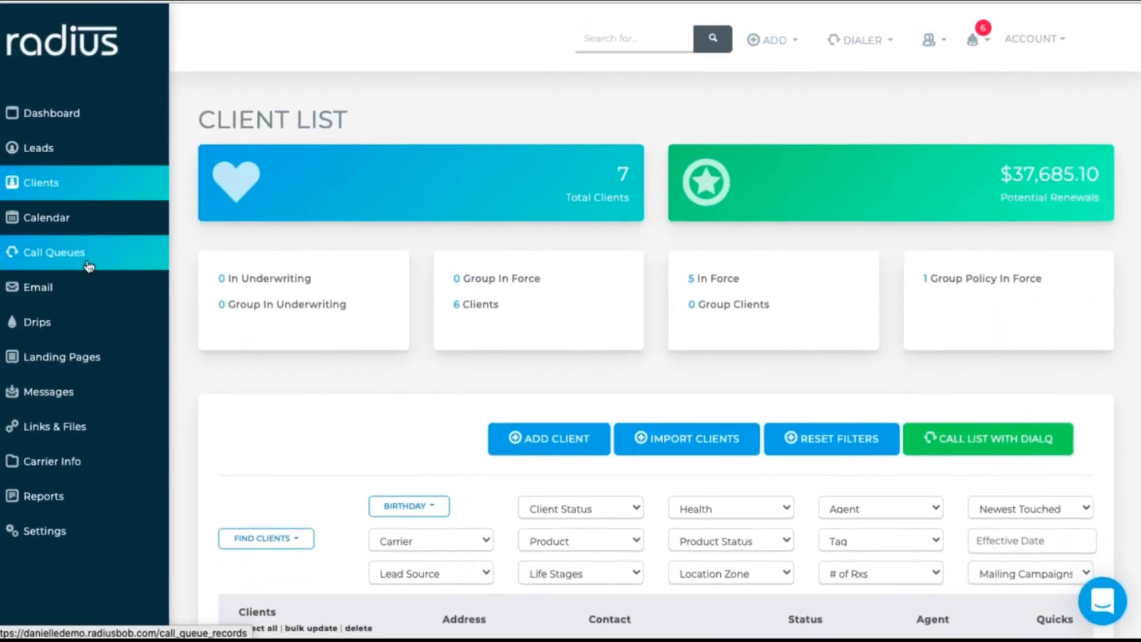
Launch the DialQ dialer for the "AEP- Client Check Ins" call queue and end the first call.
click(88, 265)
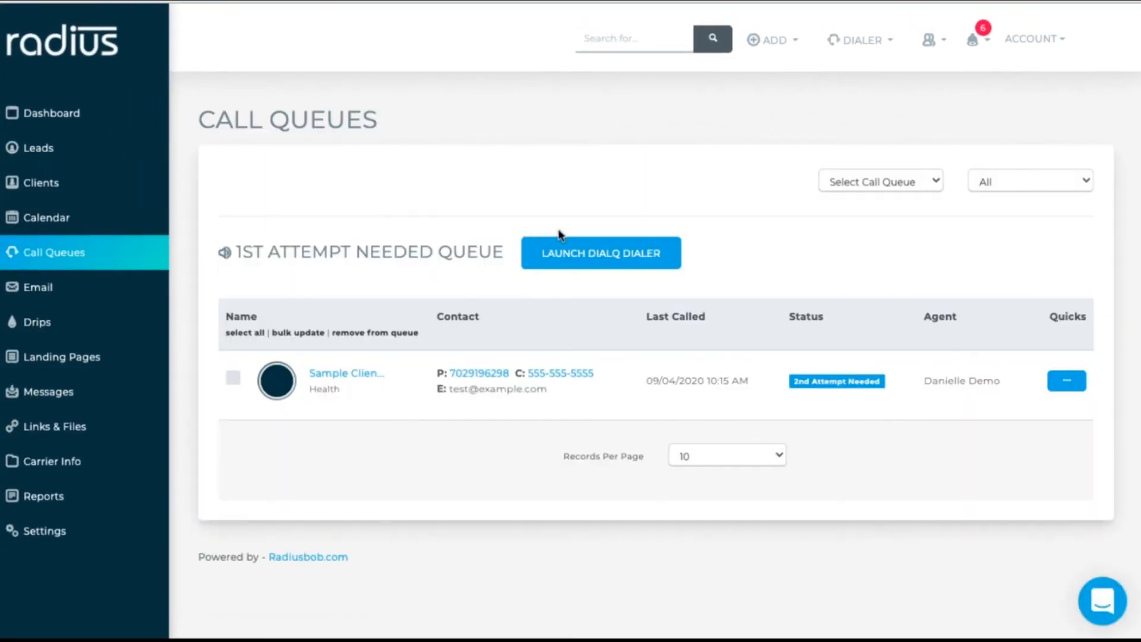
click(883, 183)
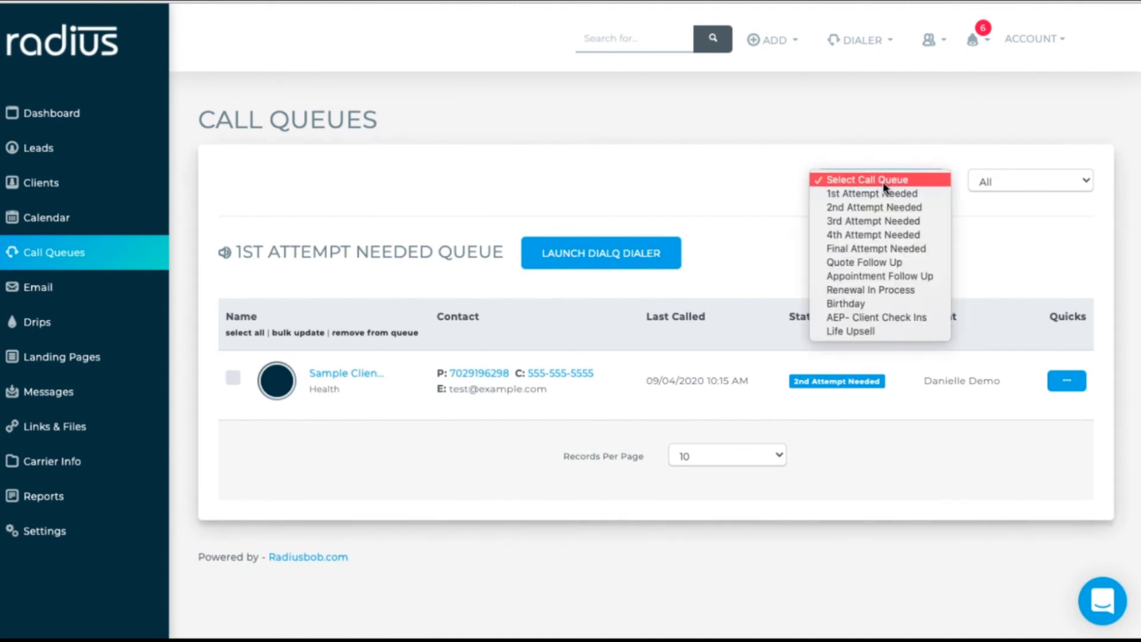
click(872, 319)
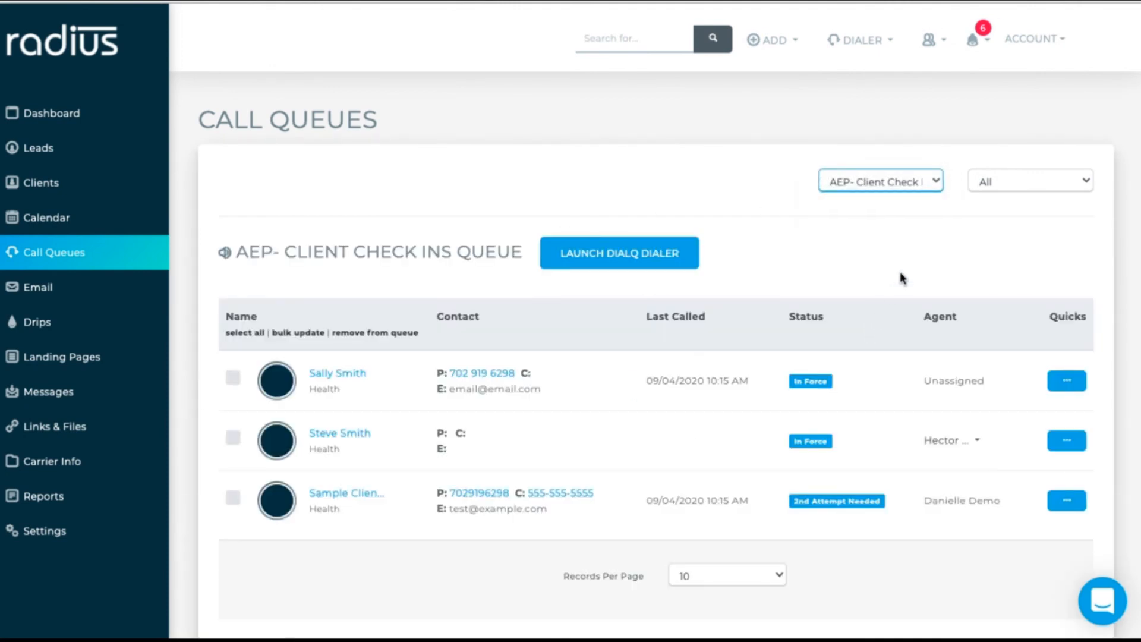
click(658, 255)
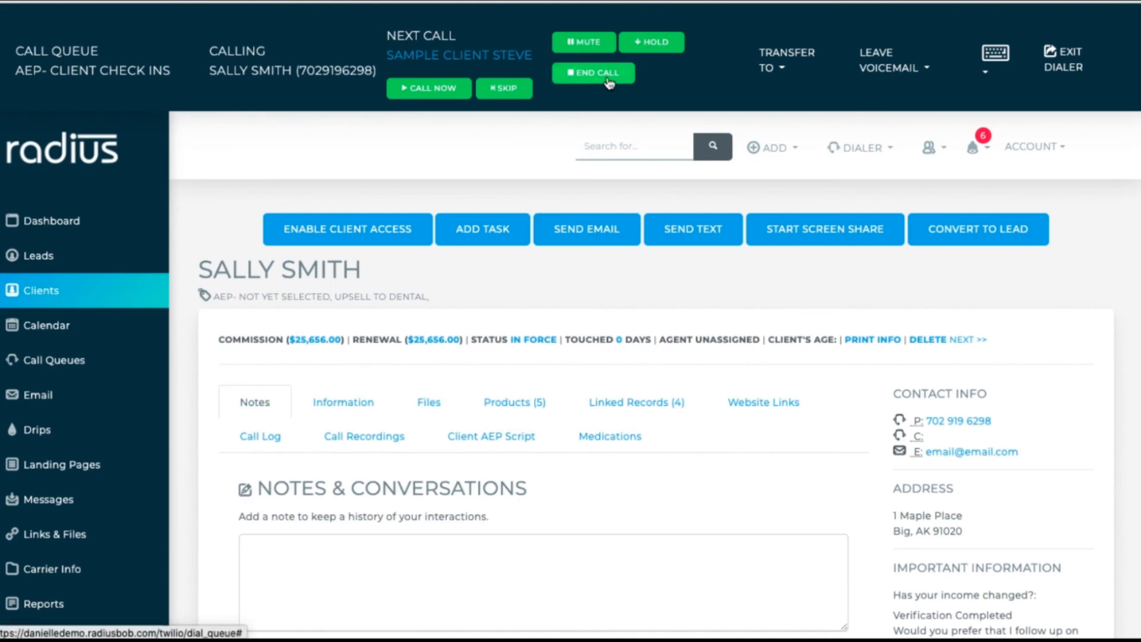
click(591, 72)
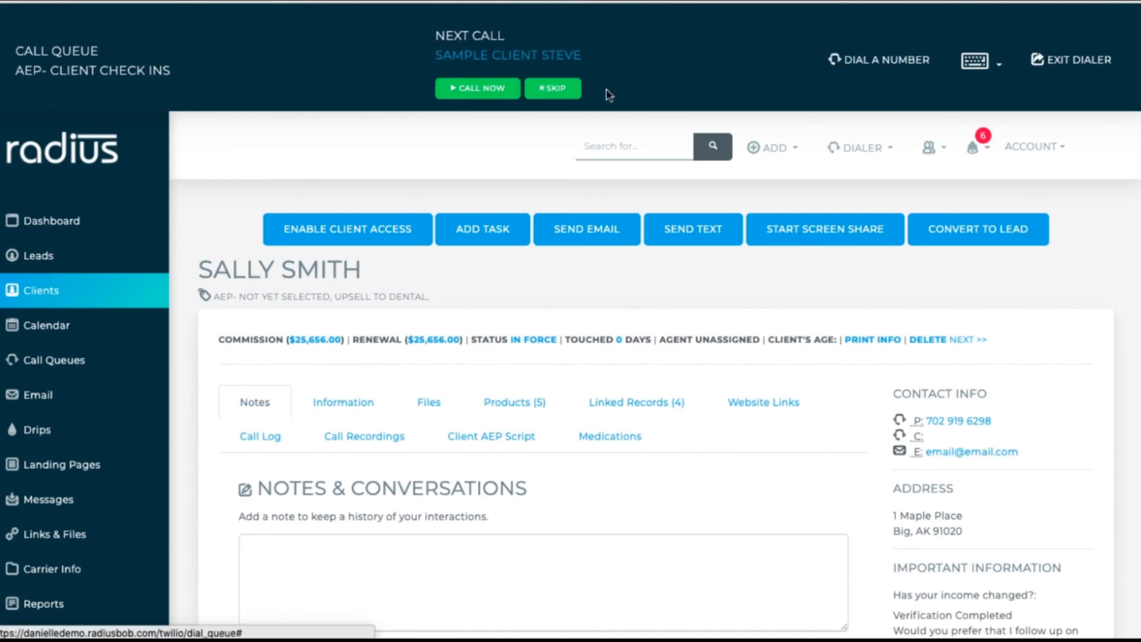
Open the called client's Client AEP Script and review its questions.
click(505, 440)
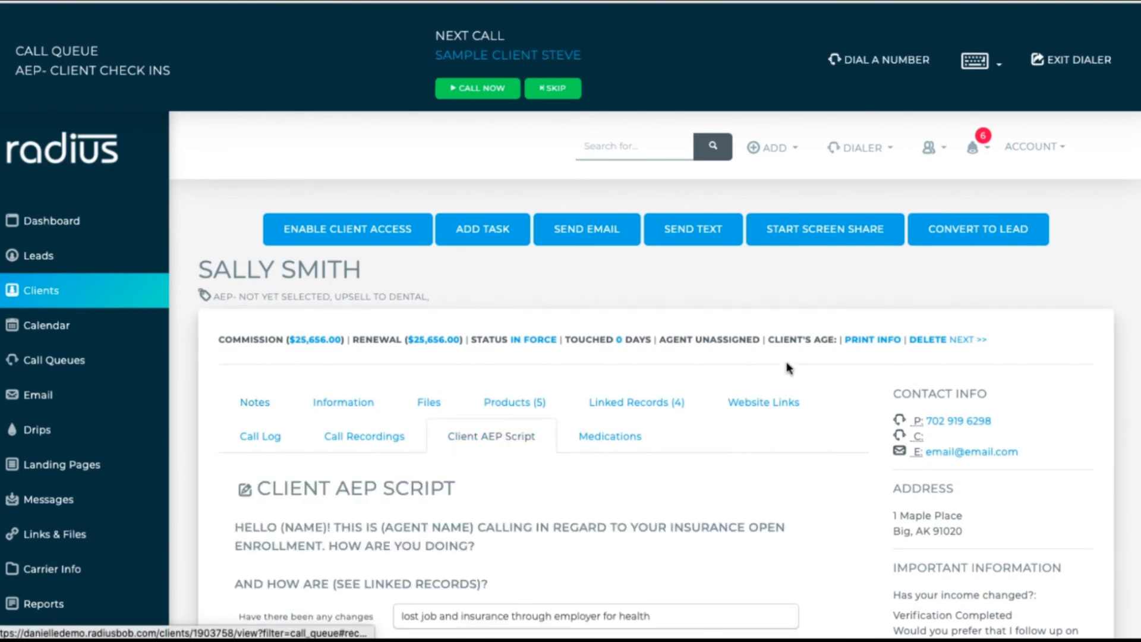
scroll(766, 374, down, 5)
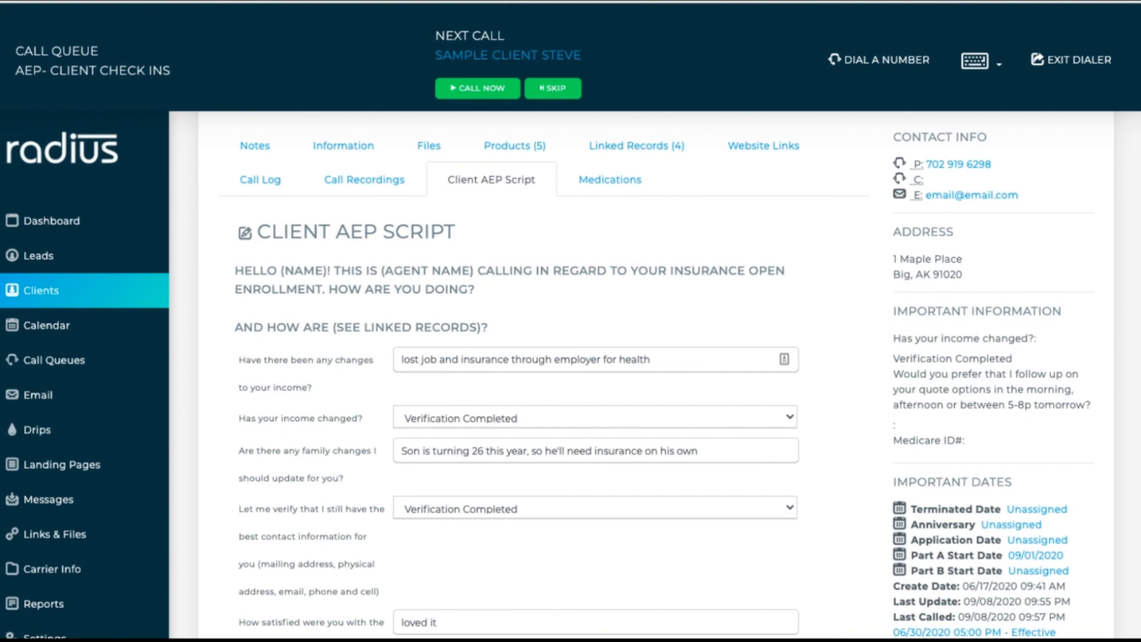
Remove the "AEP- Not Yet Selected" tag from the called client's record and add the same tag back.
scroll(656, 378, down, 5)
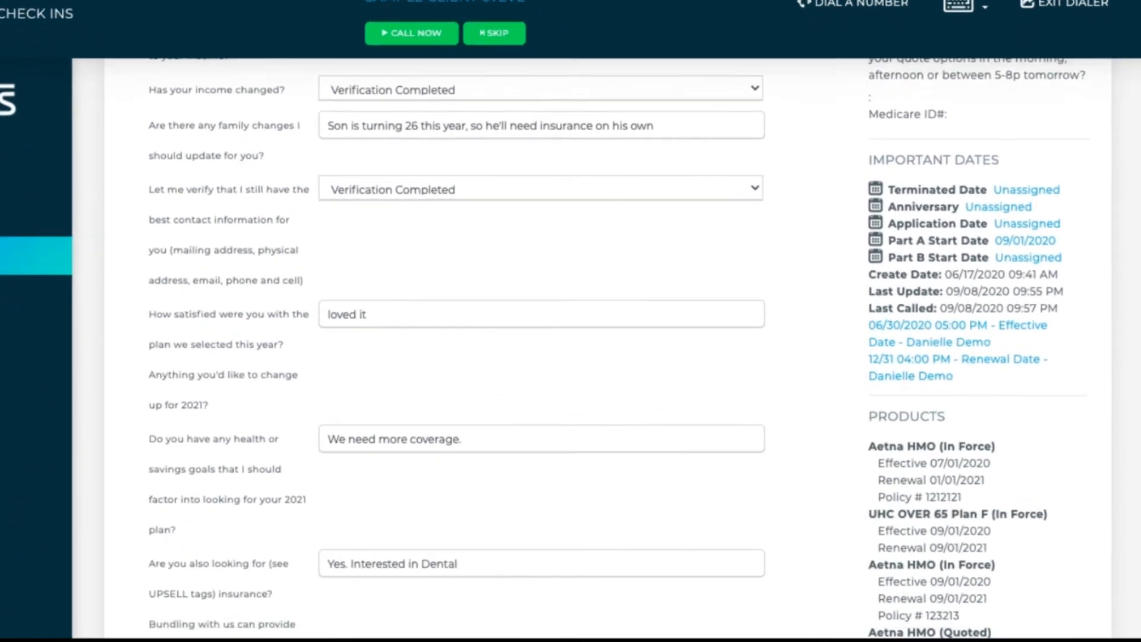
scroll(571, 320, down, 5)
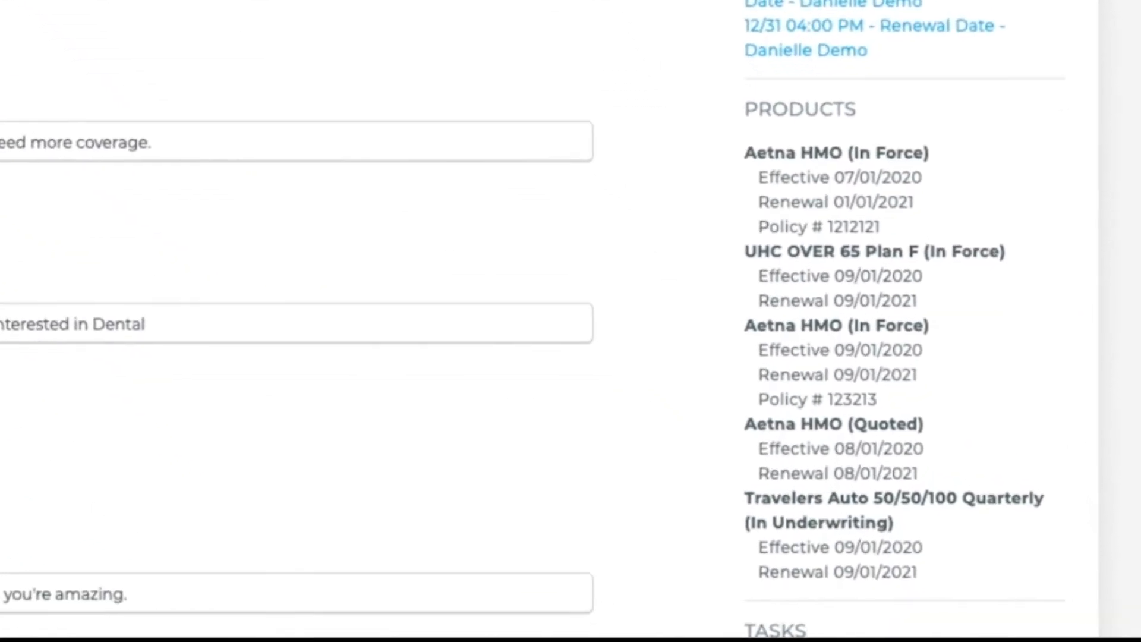
scroll(1133, 364, down, 10)
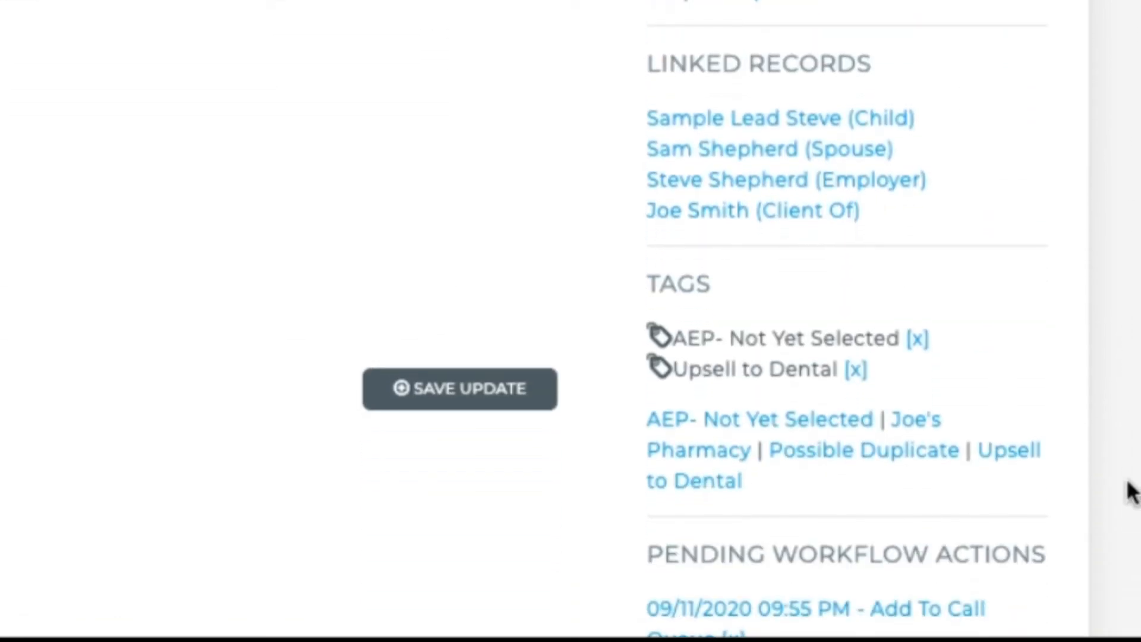
click(916, 338)
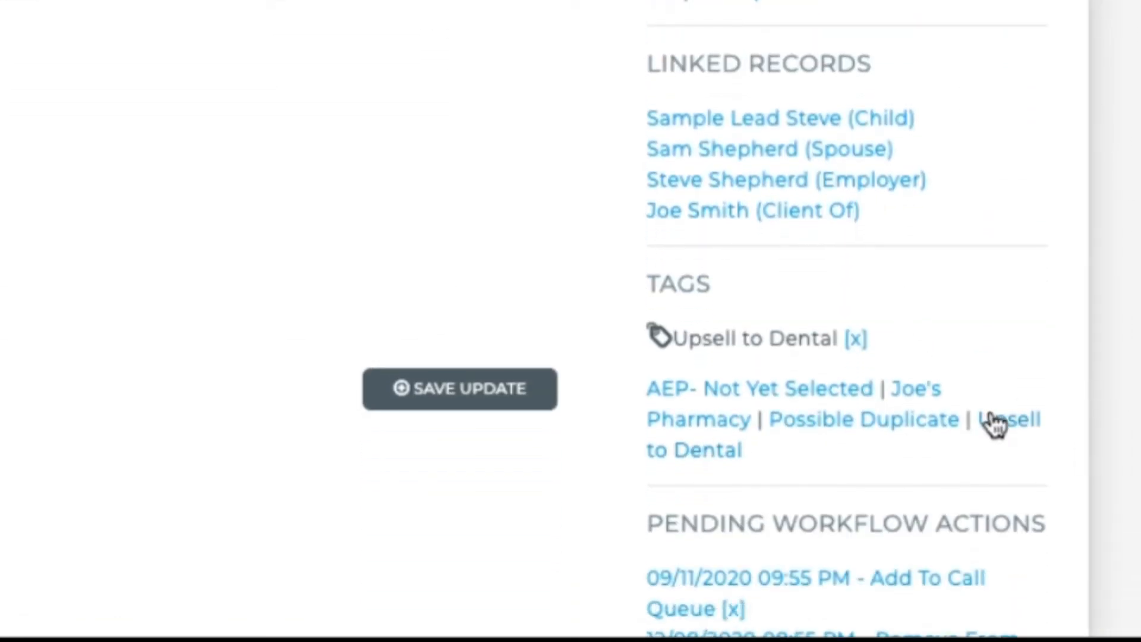
click(832, 392)
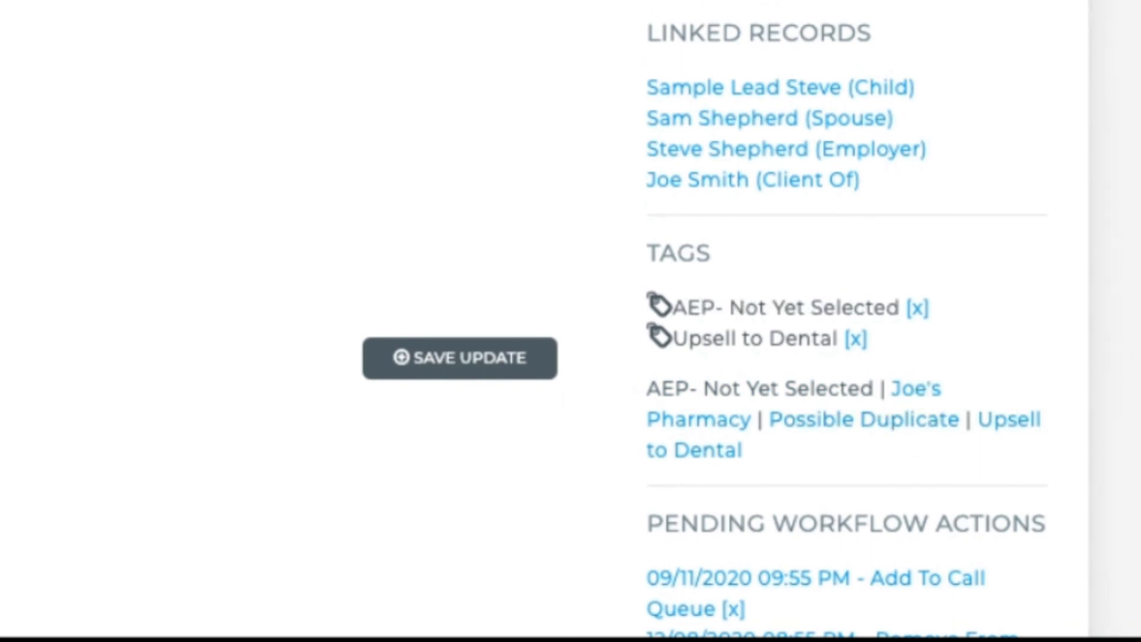
scroll(713, 321, down, 2)
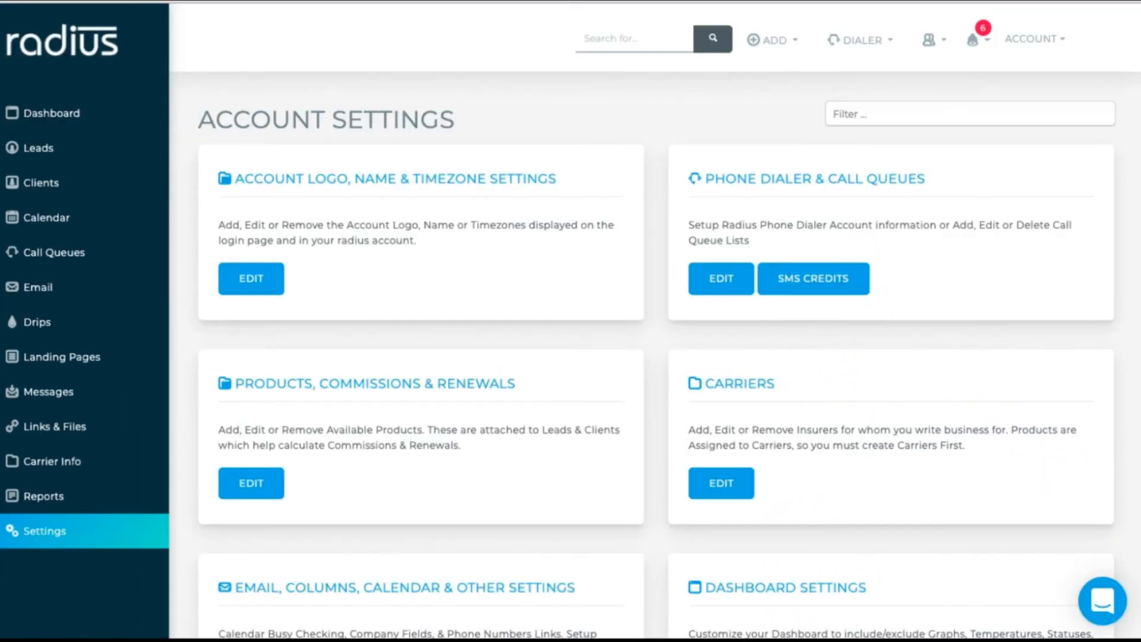
Start a new automated workflow in the account settings and name it "Leads- AEP Not Yet Selected".
scroll(1136, 190, down, 7)
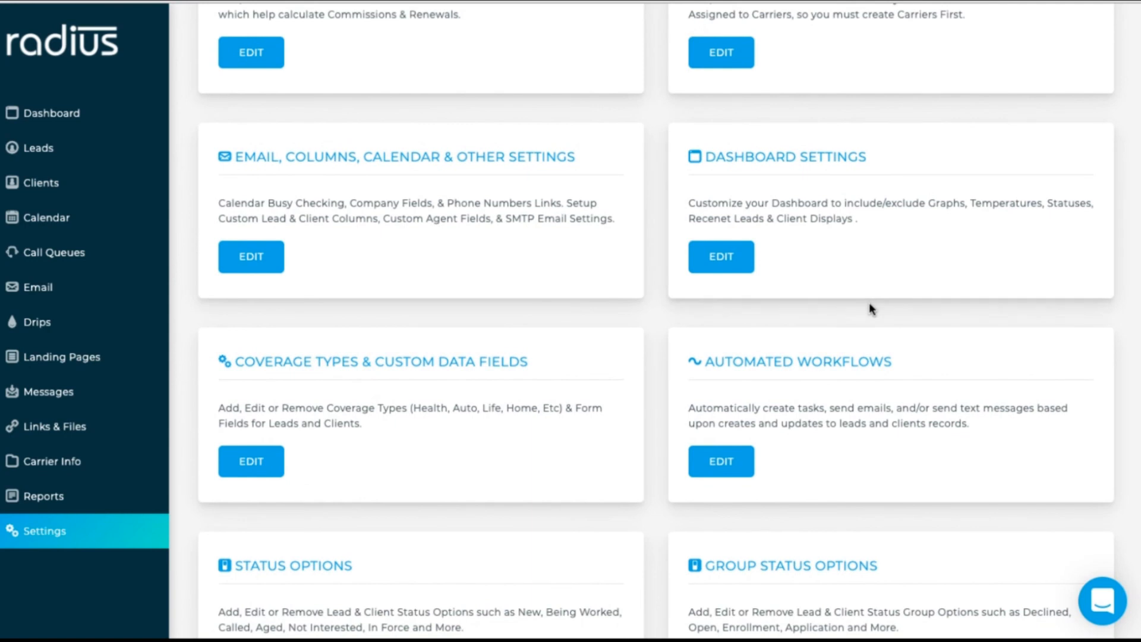
click(723, 467)
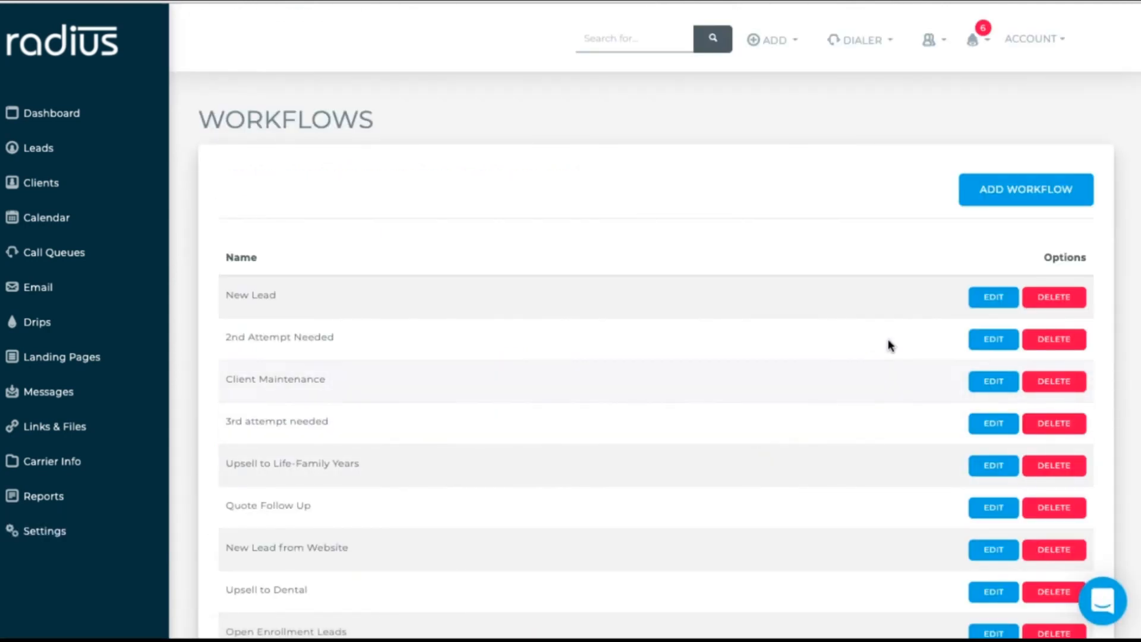
click(1026, 195)
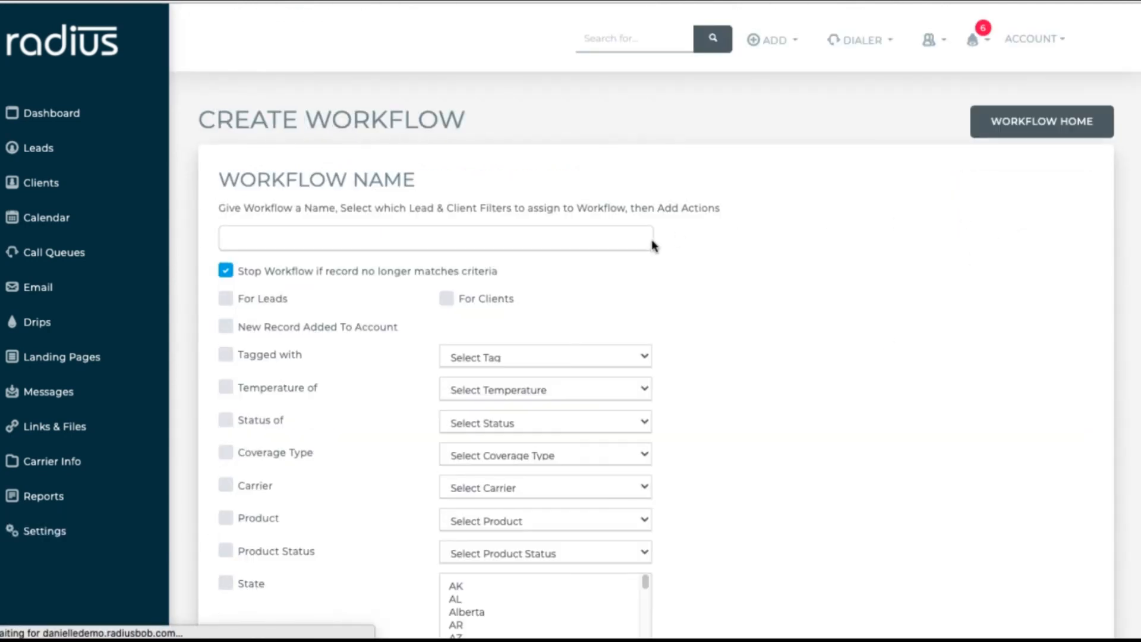
click(562, 240)
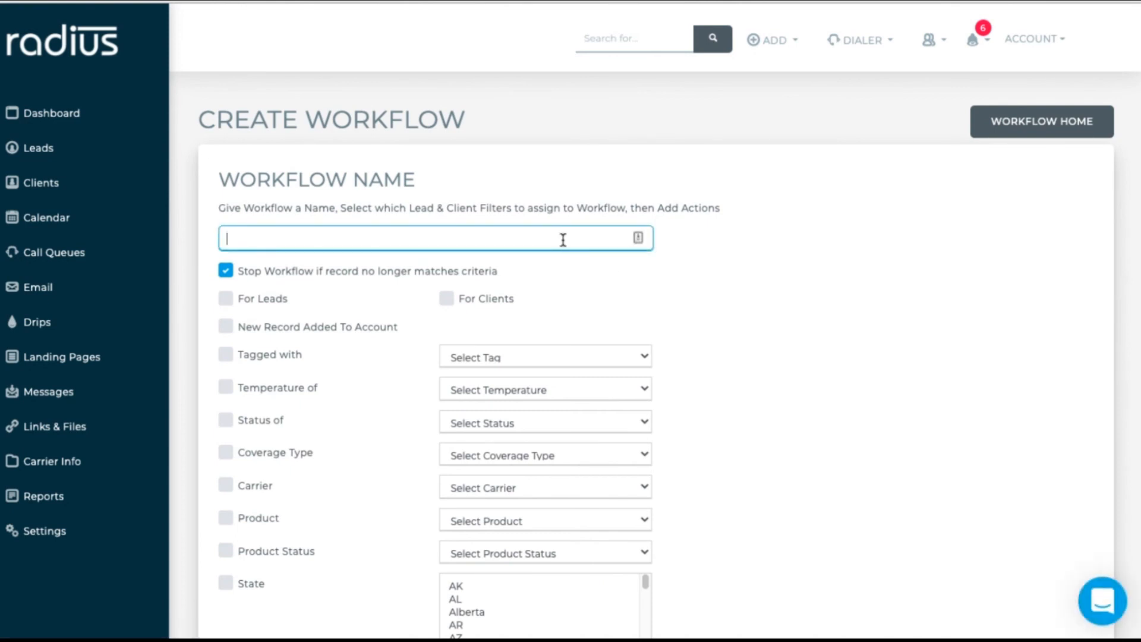
text(Leads- AEP Not Yet Selected)
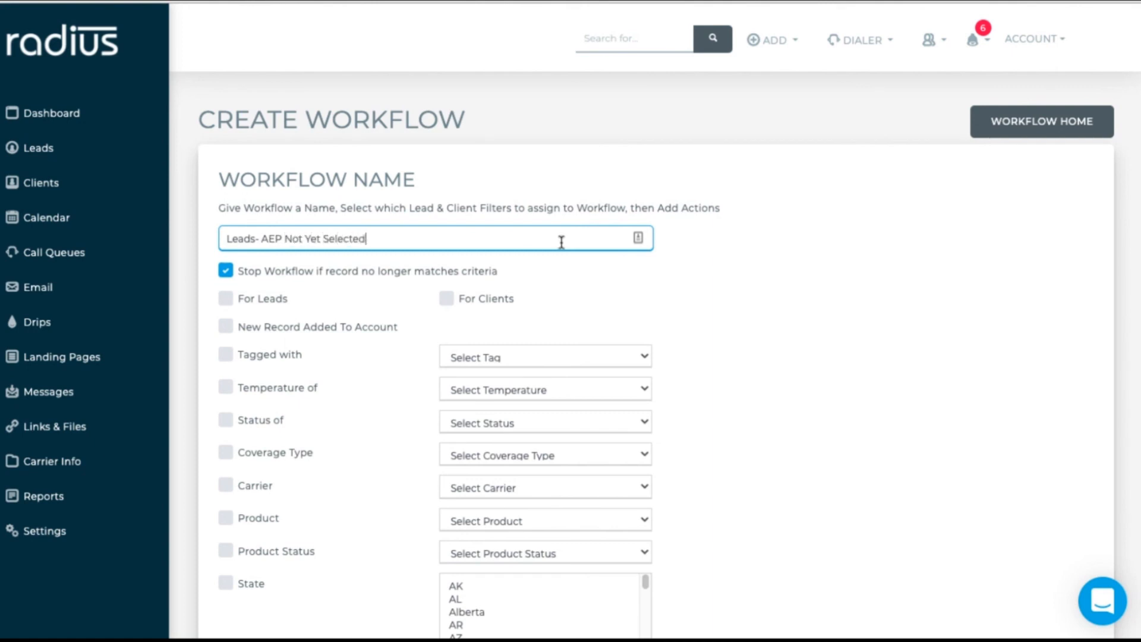
Apply the workflow to leads and limit it to records tagged with "AEP- Not Yet Selected".
click(227, 299)
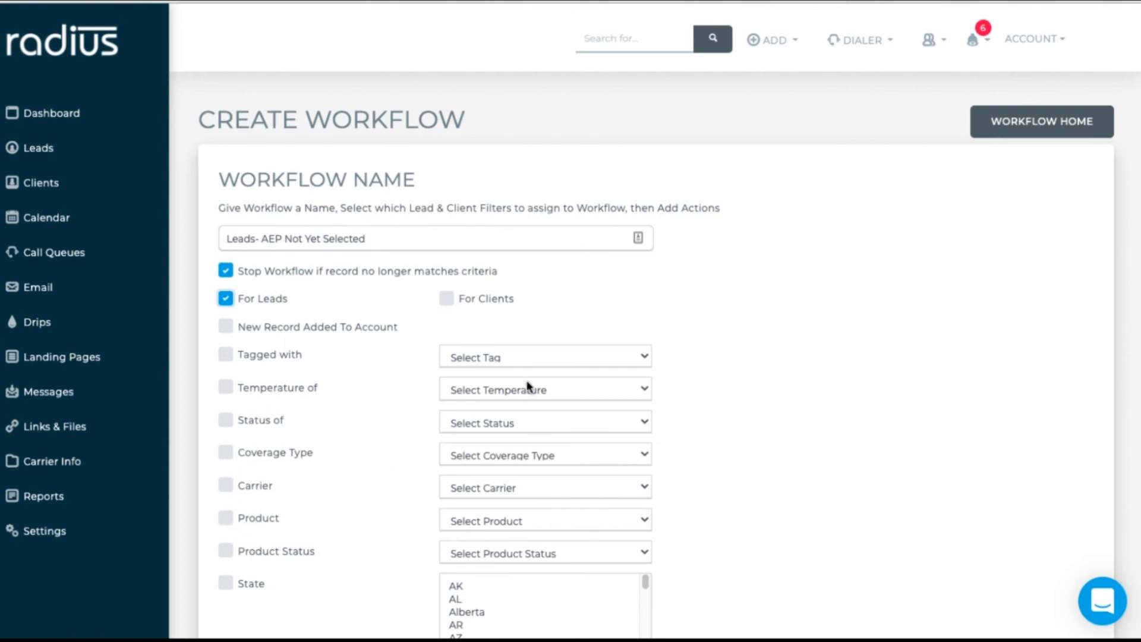
click(226, 355)
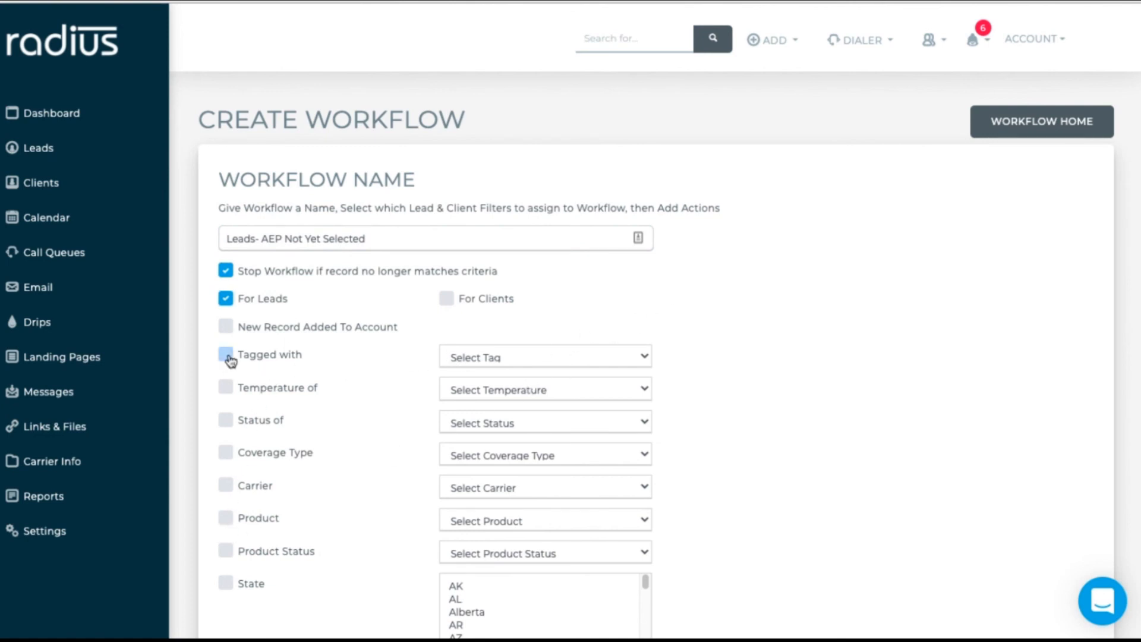
click(562, 348)
click(565, 370)
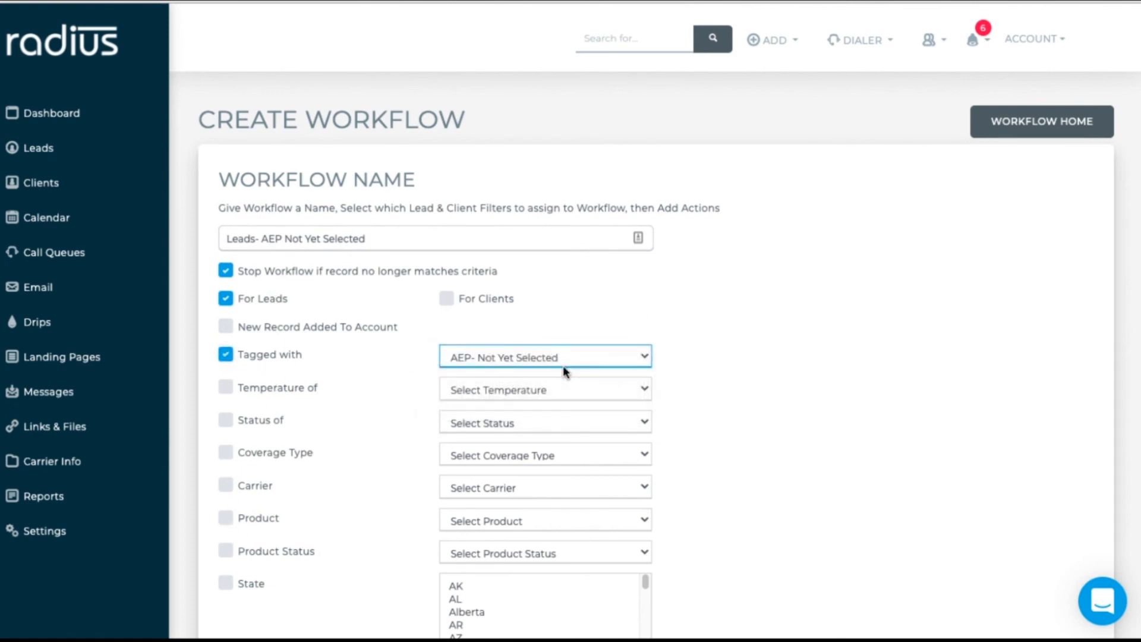